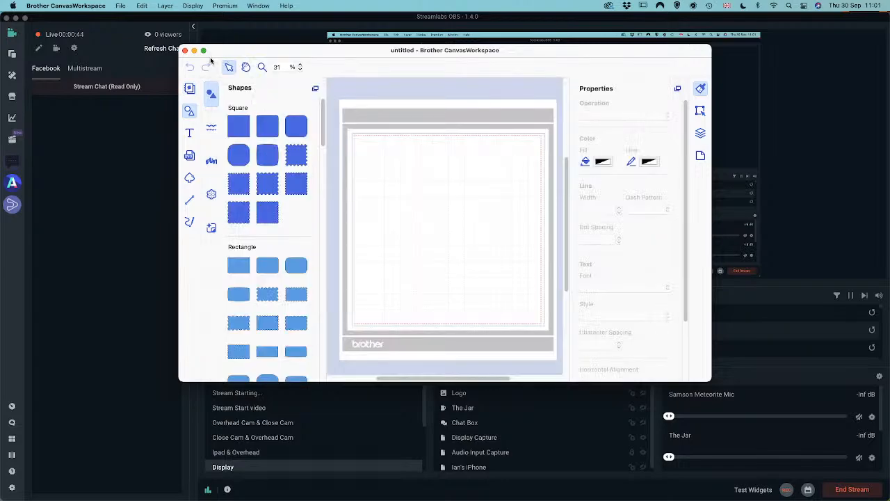
Enlarge the window to full screen, zoom the canvas to 60% and bring the whole cutting mat into view.
left_click(203, 51)
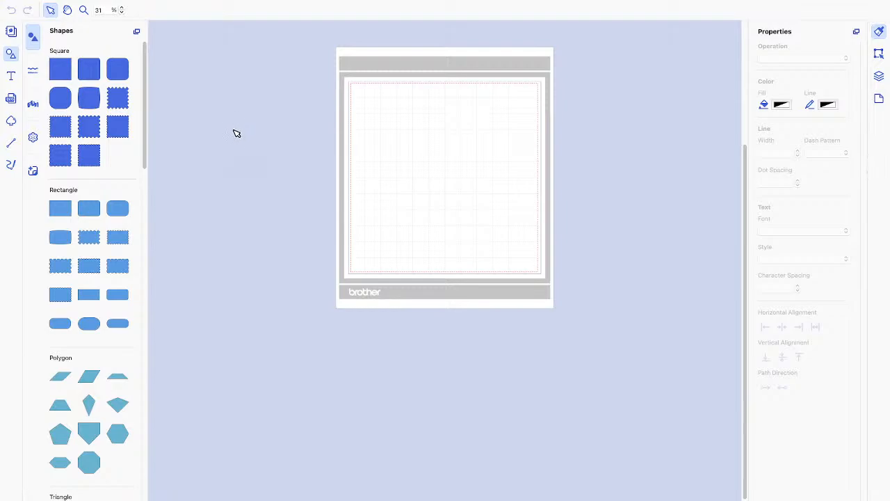
left_click(122, 7)
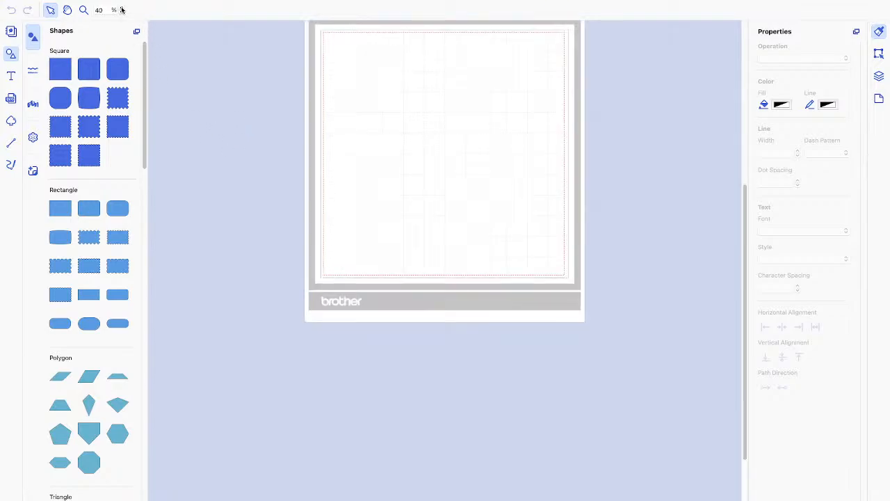
left_click(122, 8)
left_click(122, 7)
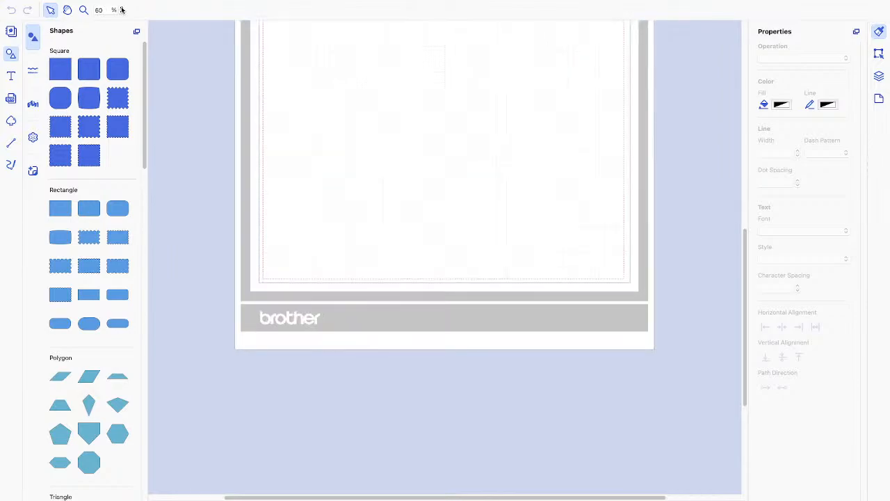
left_click(68, 10)
left_click_drag(324, 93, 313, 241)
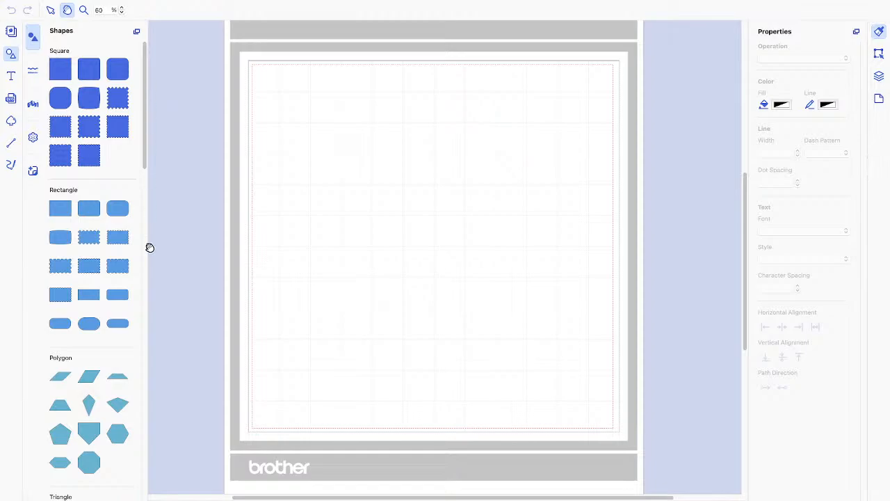
Switch to Safari and open the CanvasWorkspace website from the favourites.
mouse_move(487, 498)
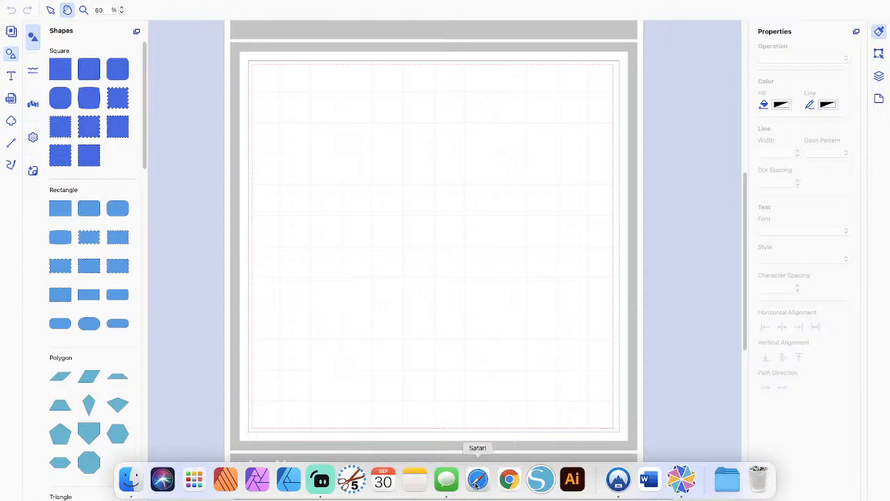
left_click(477, 480)
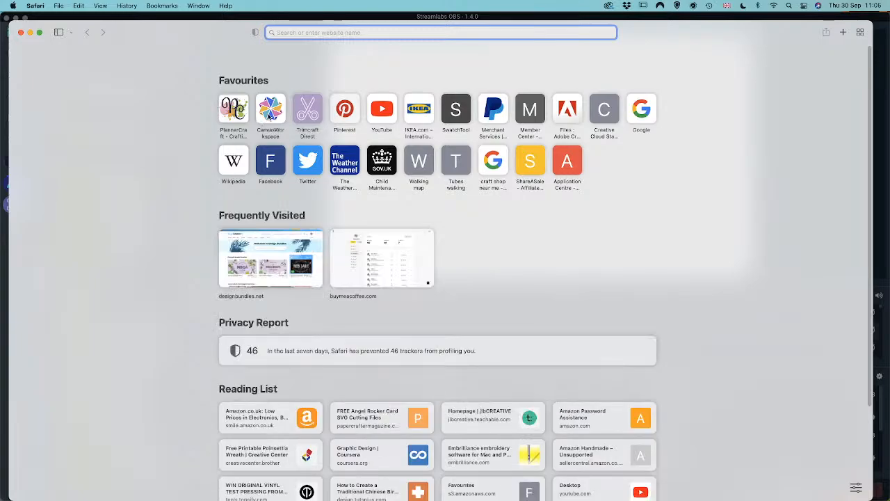
left_click(270, 117)
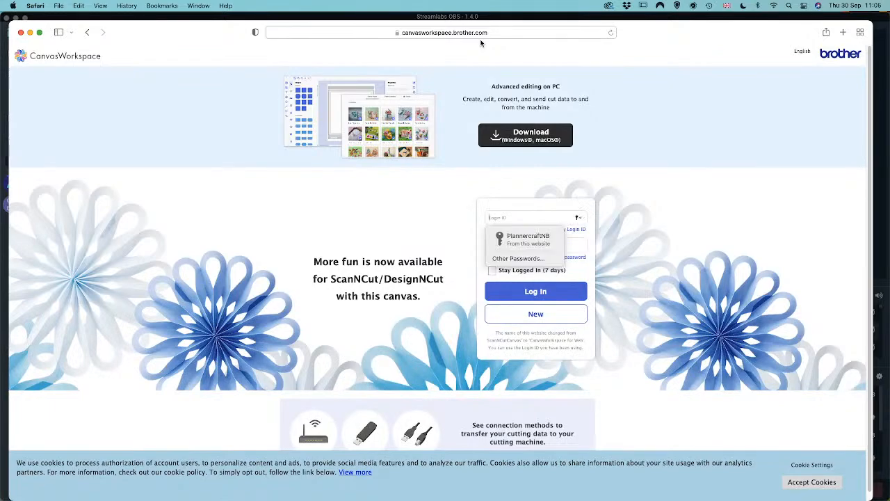
Log in with the saved login ID and password, choosing to stay logged in for 7 days.
left_click(537, 238)
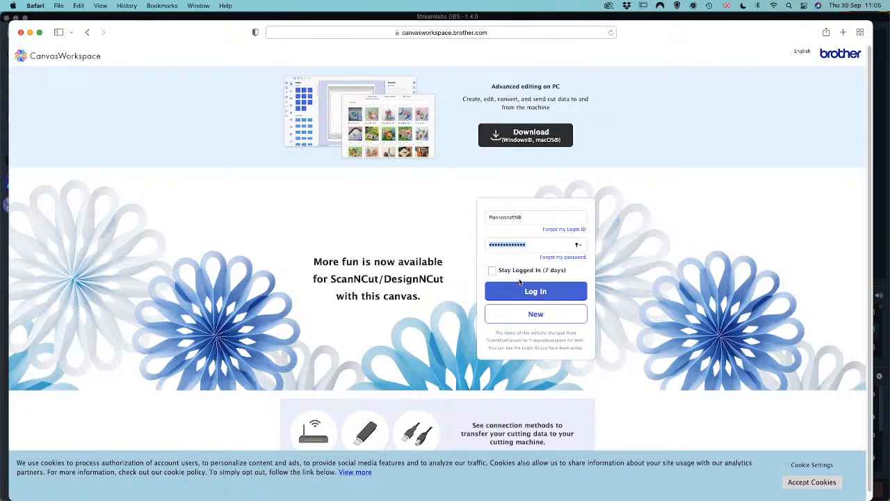
left_click(493, 272)
left_click(553, 293)
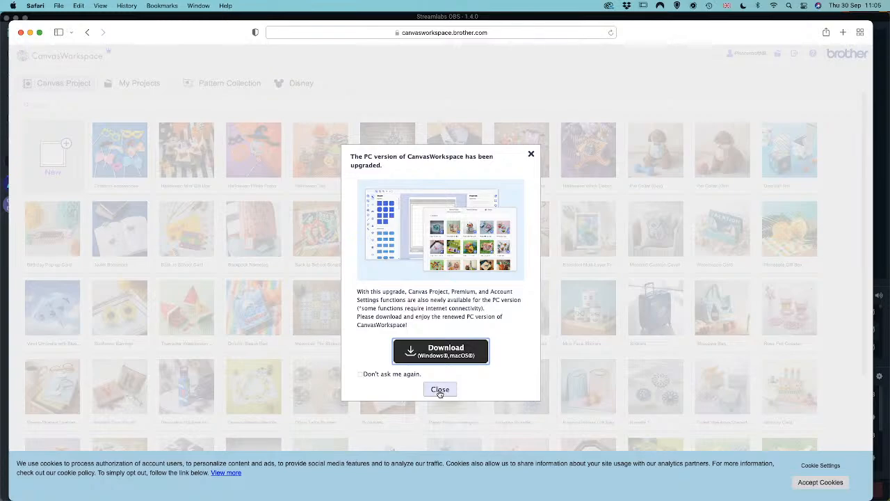
Start a new blank project past the upgrade notice and place a plain square near the mat's upper-left corner.
left_click(439, 390)
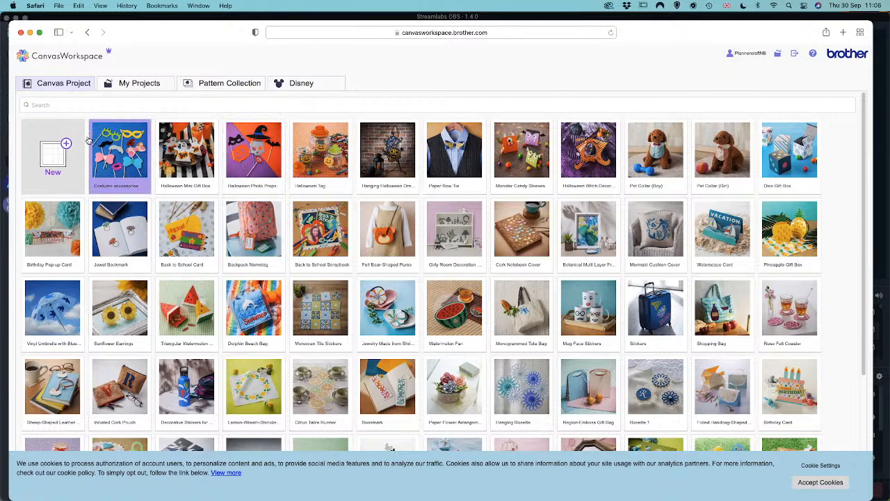
left_click(56, 163)
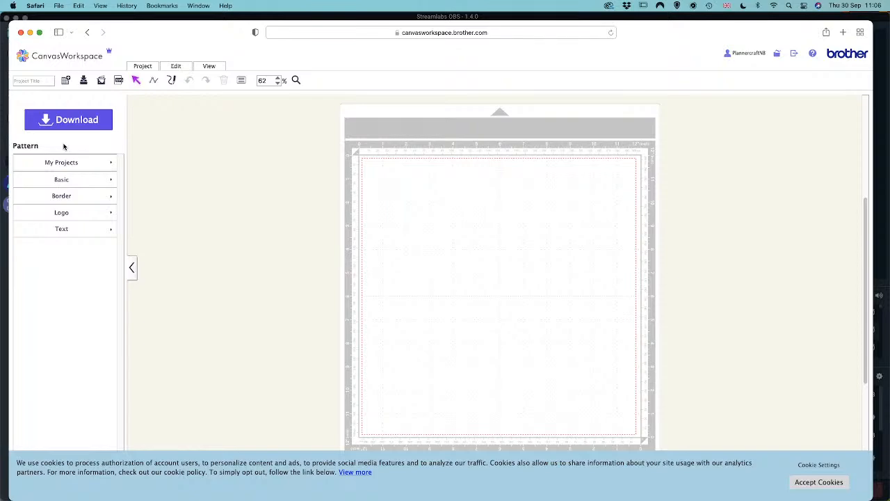
left_click(63, 182)
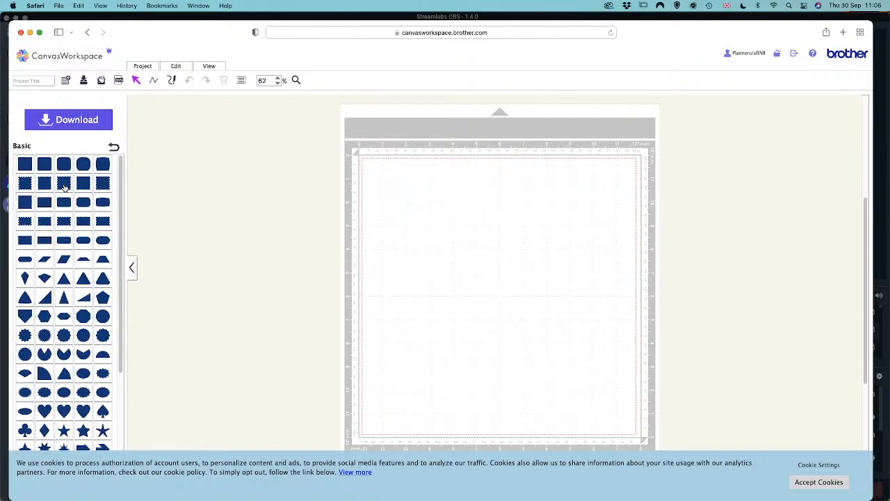
left_click_drag(23, 163, 381, 181)
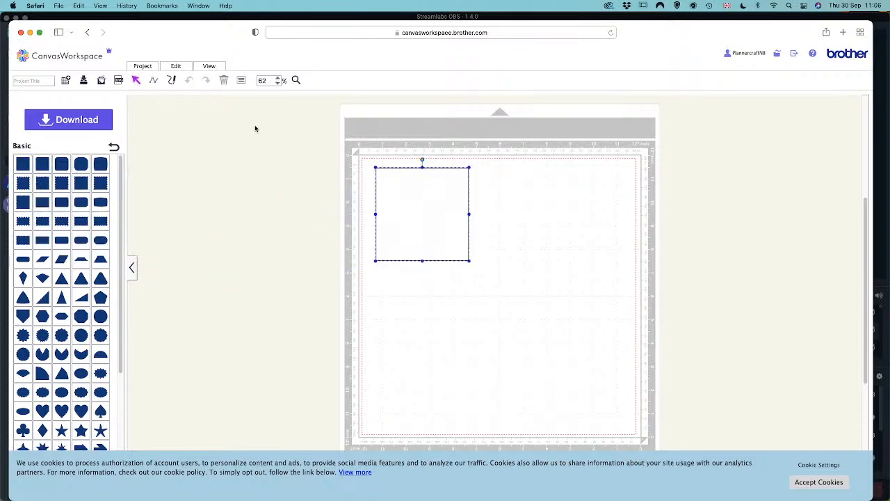
Examine the editing commands offered for the square and the web editor's Project, Edit and View options.
right_click(442, 169)
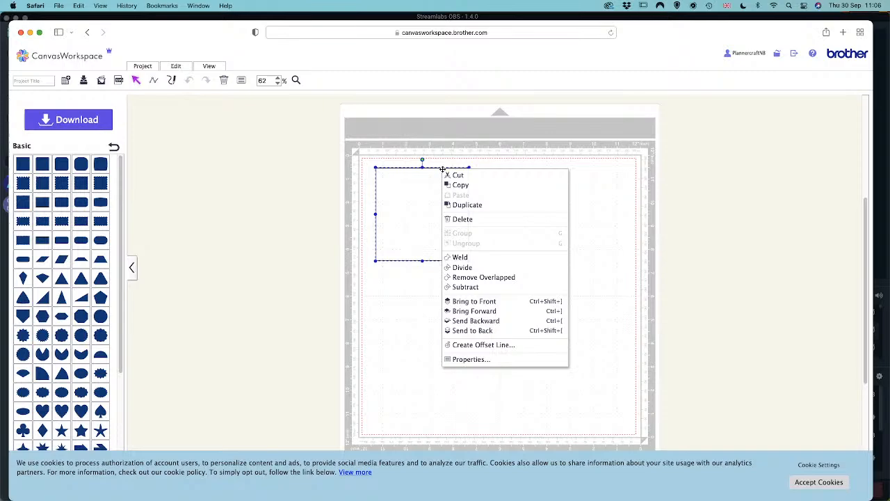
left_click(405, 177)
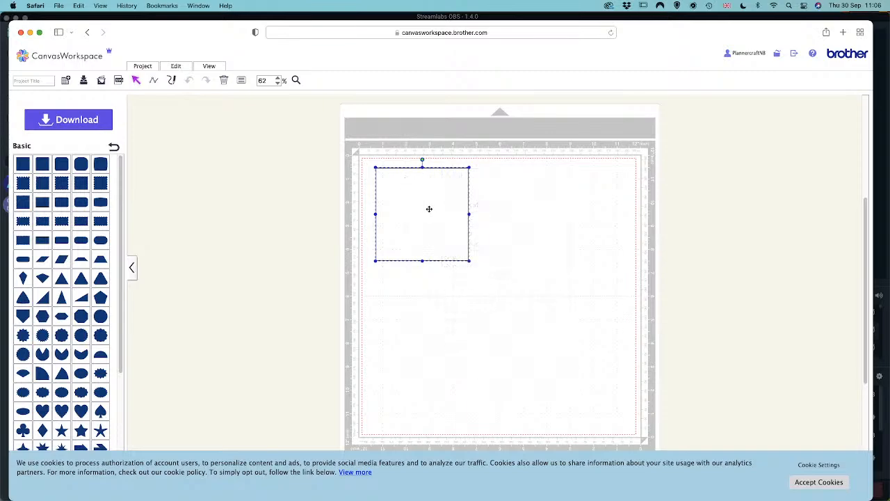
left_click(174, 68)
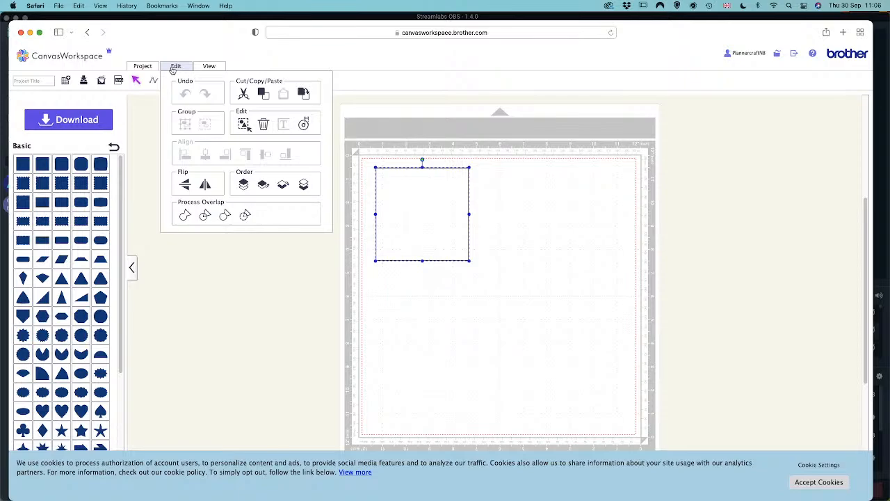
left_click(209, 67)
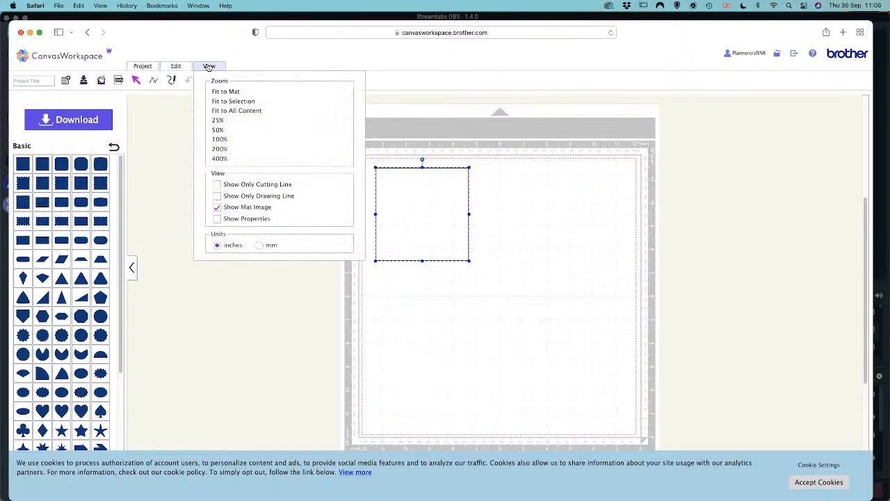
left_click(149, 66)
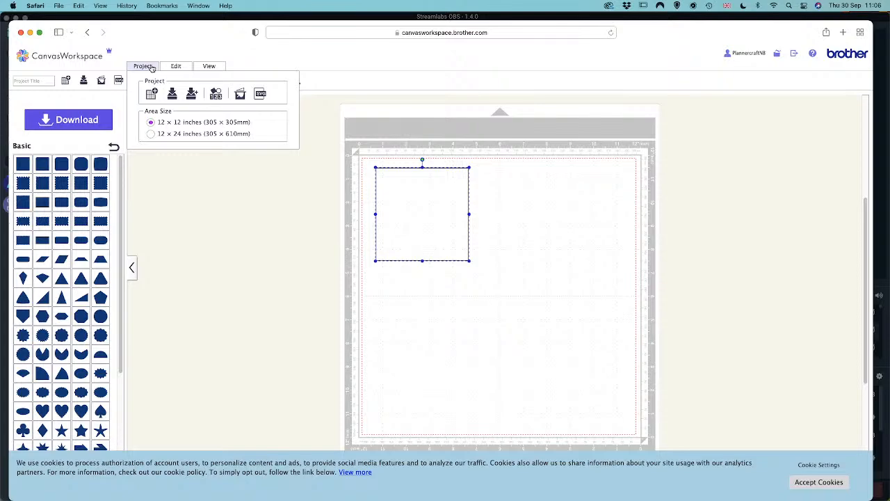
left_click(176, 67)
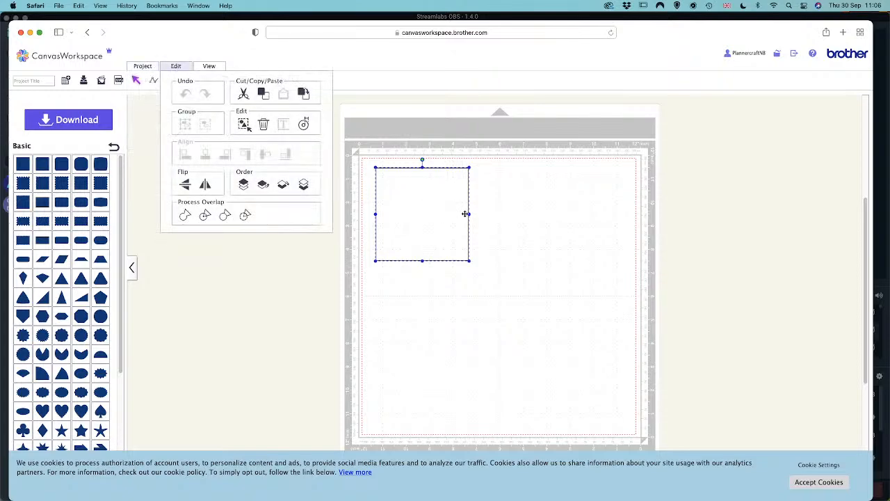
left_click(507, 217)
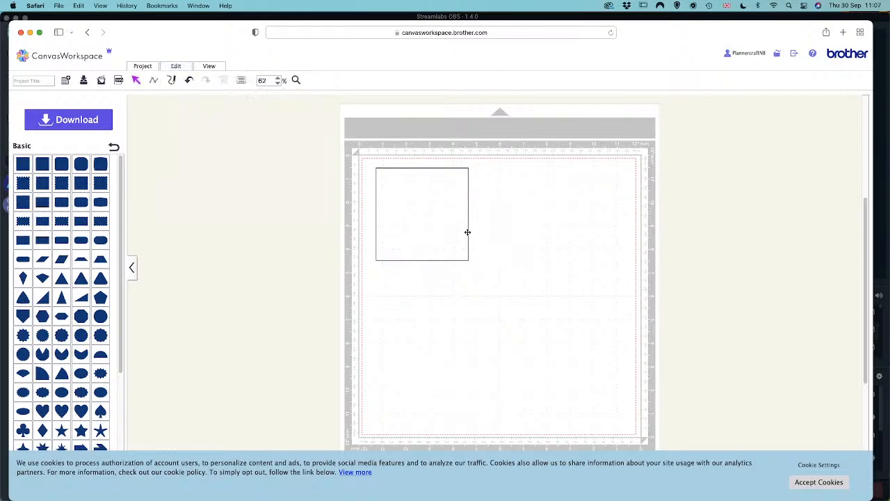
Examine the square's size, color and line type properties, and the file transfer methods offered for downloading the project.
left_click(467, 232)
right_click(419, 179)
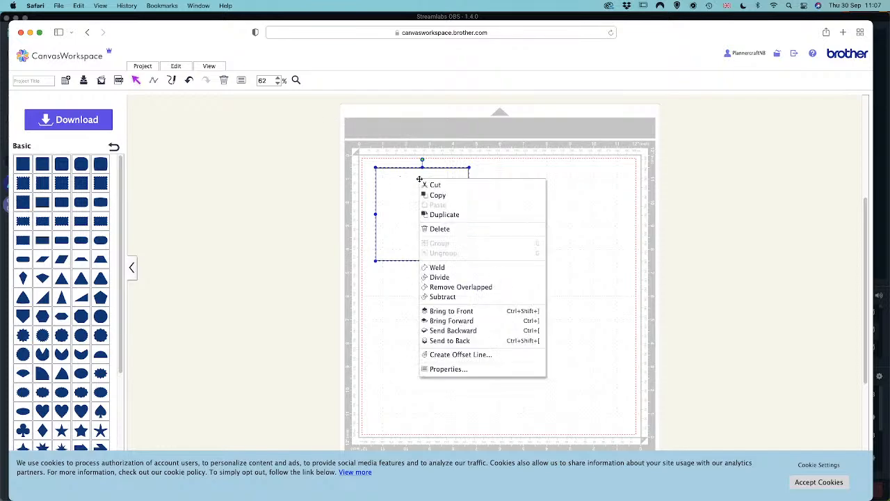
left_click(462, 370)
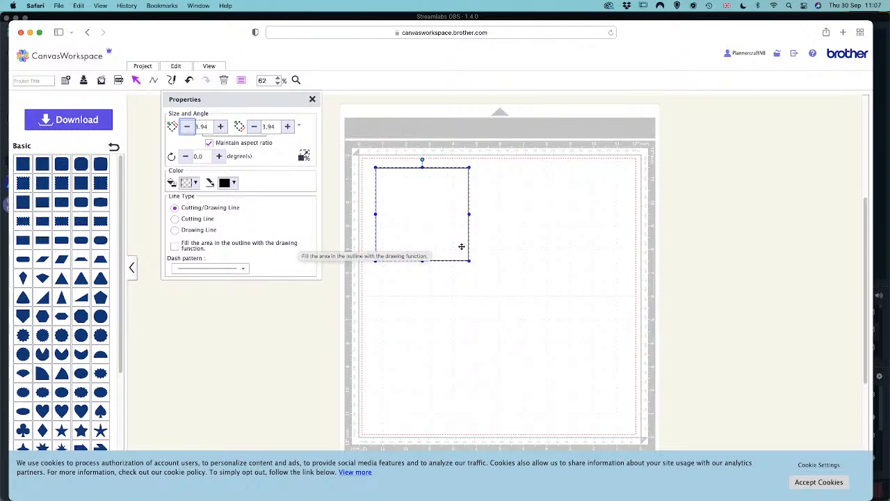
left_click(237, 322)
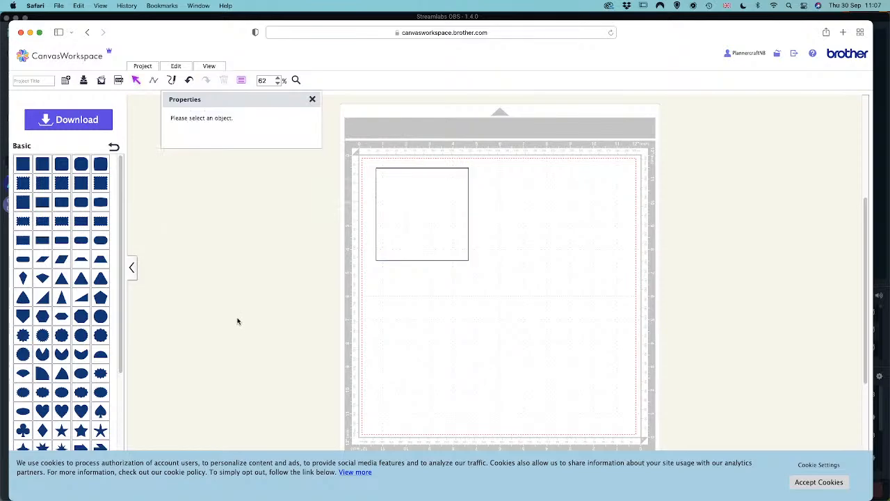
left_click(93, 127)
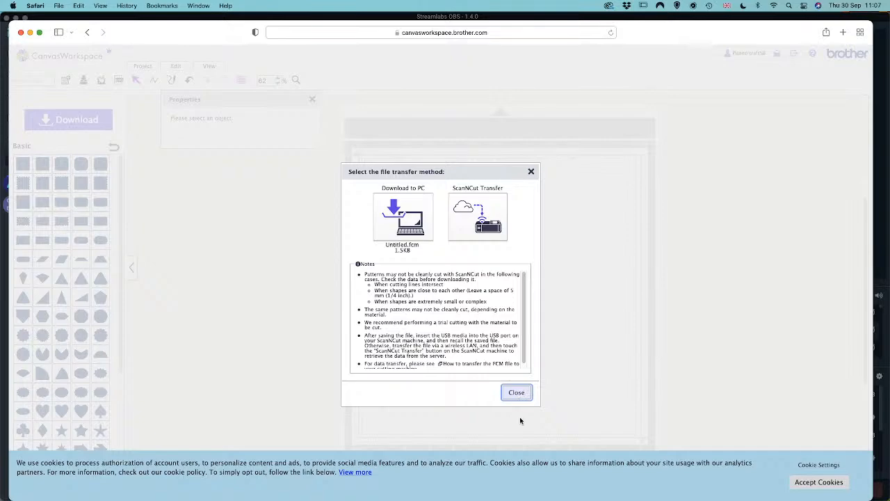
left_click(516, 393)
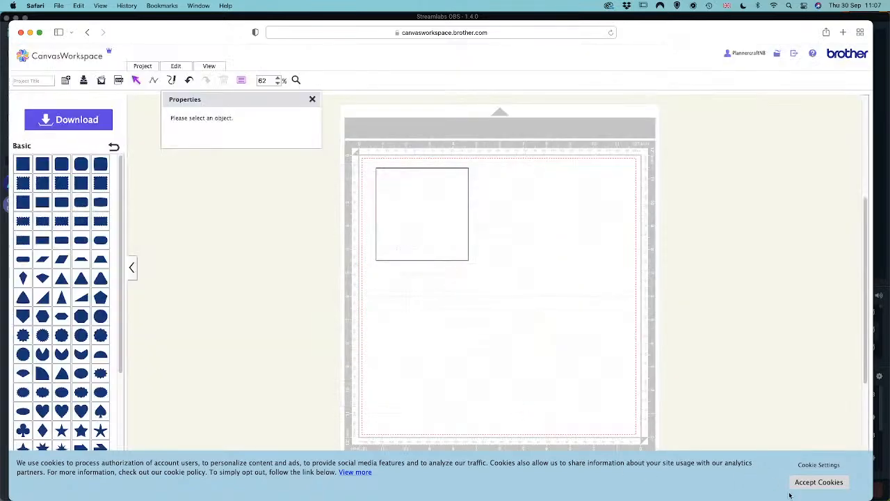
Accept the website's cookies and close the browser window, leaving the web project unsaved.
left_click(830, 483)
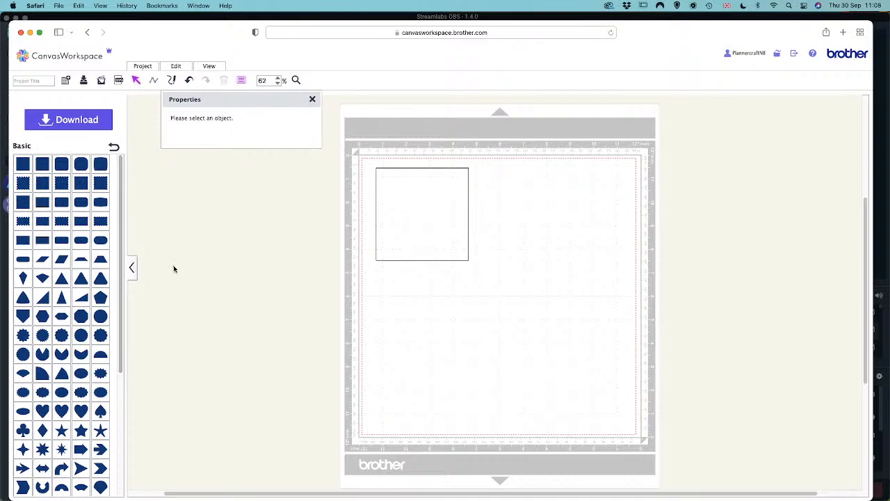
left_click(21, 32)
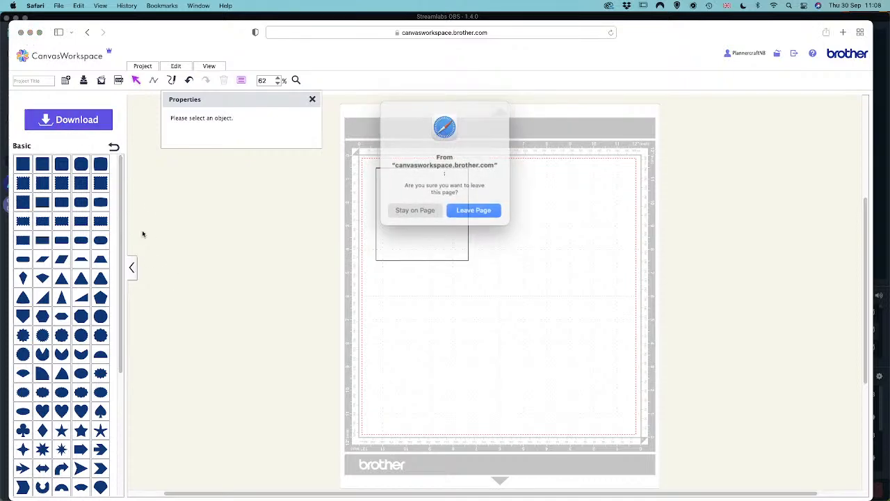
left_click(463, 207)
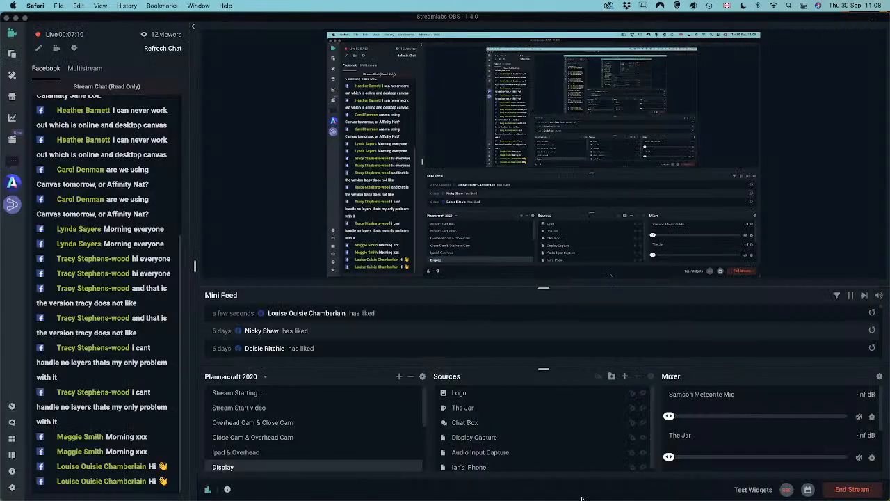
Switch back to the desktop Brother CanvasWorkspace and check whether a software update is available.
mouse_move(584, 498)
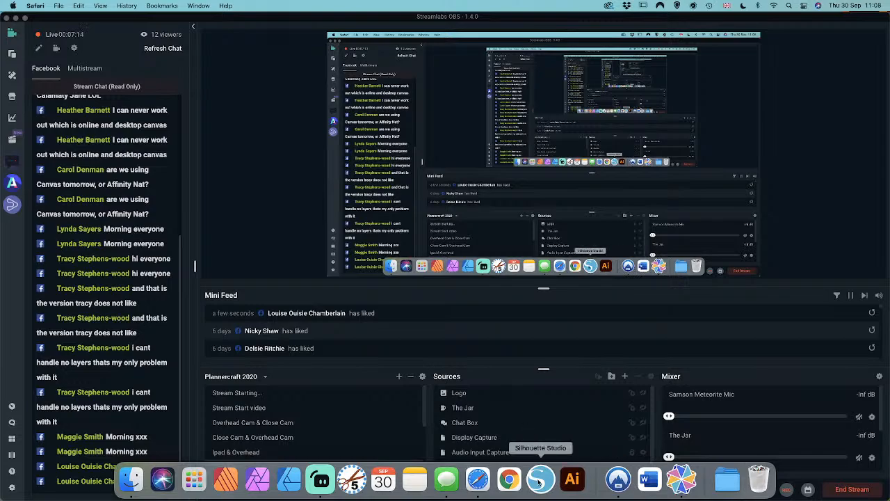
left_click(688, 483)
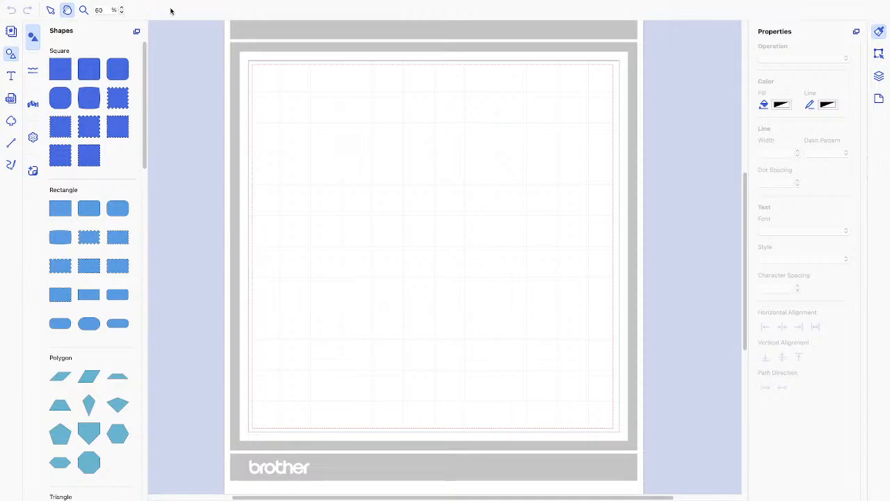
mouse_move(126, 4)
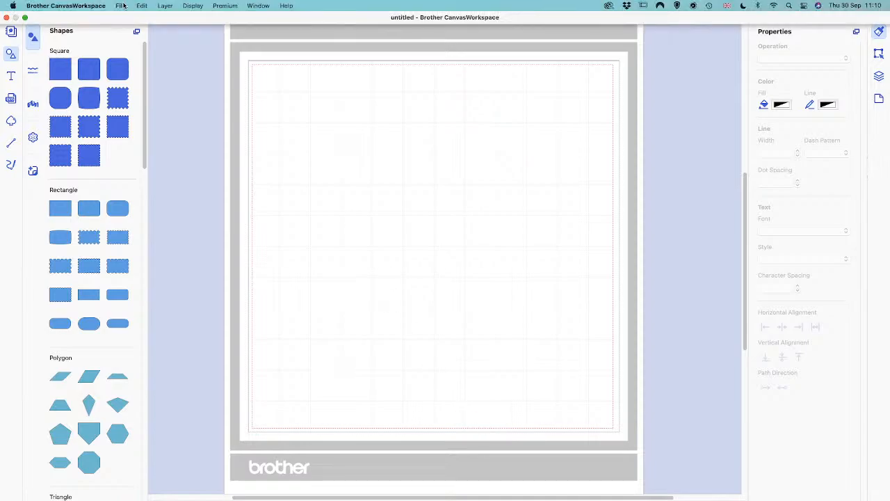
left_click(288, 6)
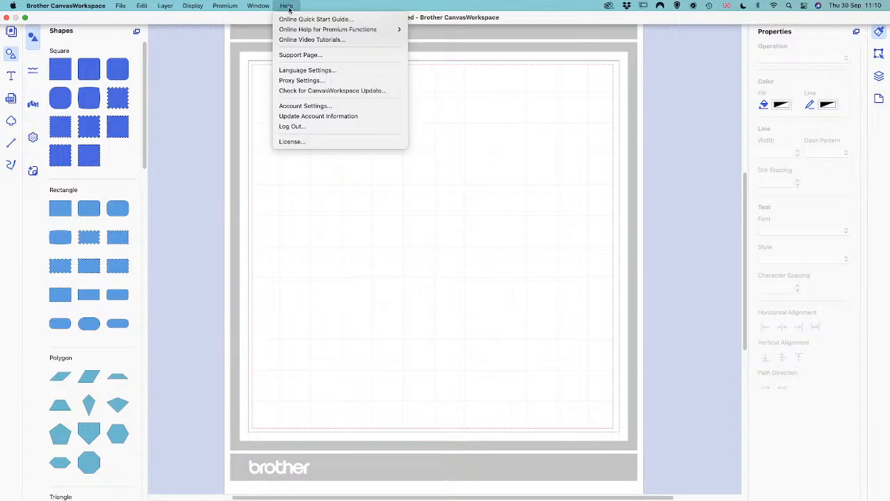
left_click(325, 90)
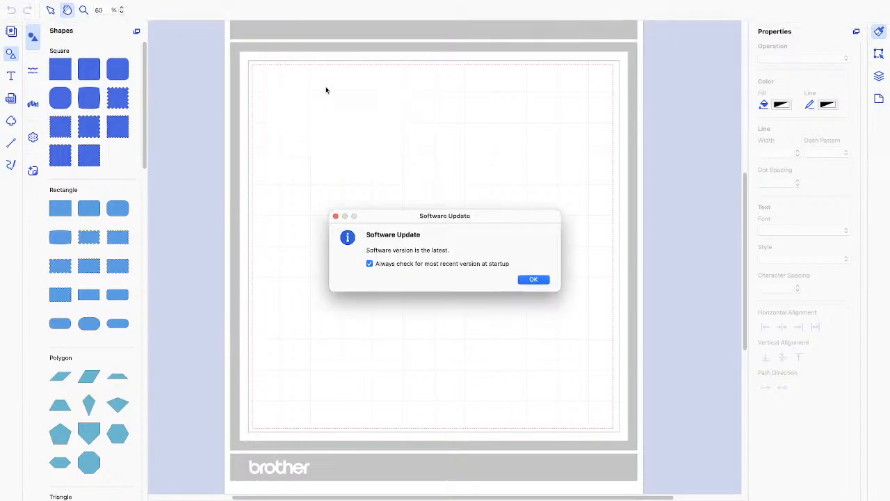
left_click(534, 280)
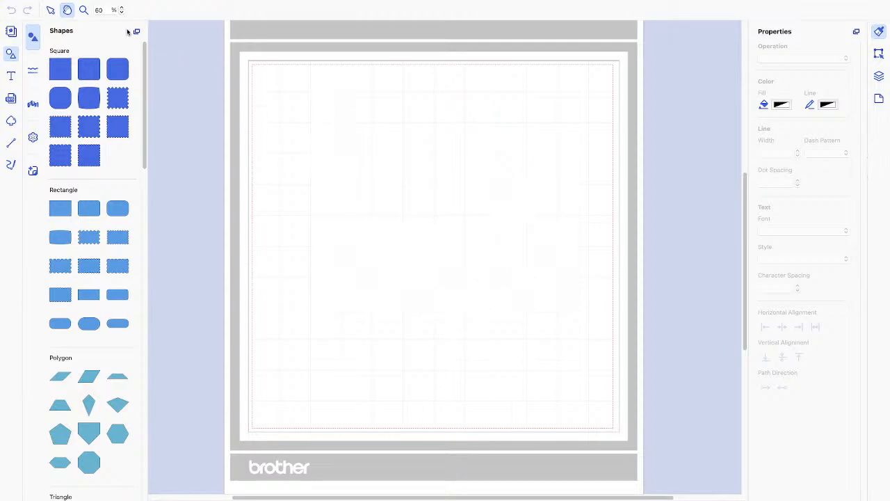
Check which version of the desktop program is installed, and close the version information.
mouse_move(44, 4)
left_click(77, 6)
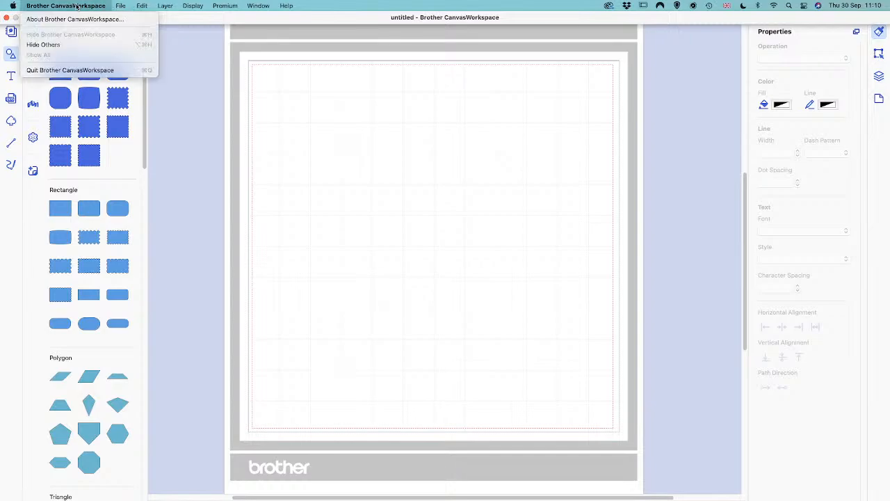
left_click(78, 22)
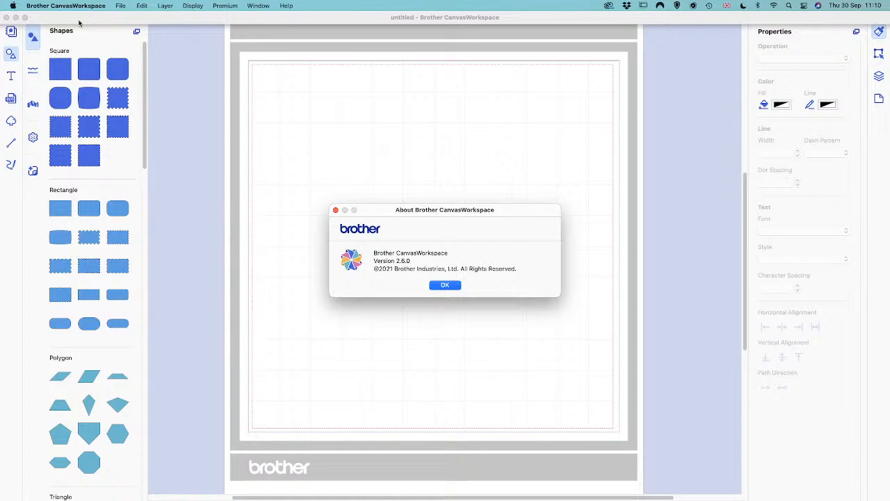
left_click(448, 287)
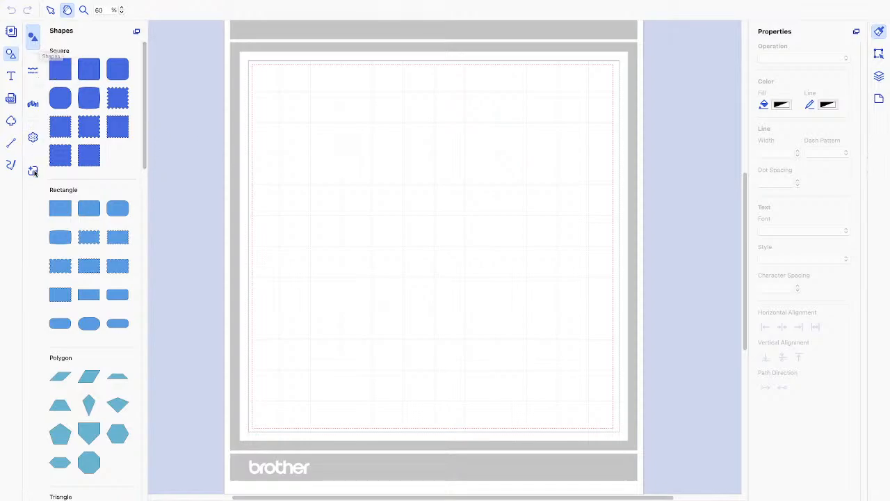
Examine the Canvas Project collection and browse the built-in shape library from the Square to the Others category.
left_click(9, 33)
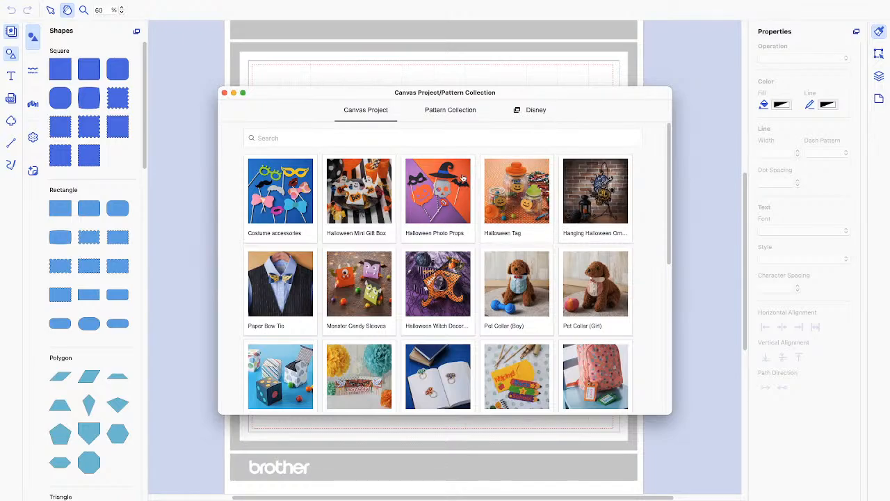
left_click(224, 93)
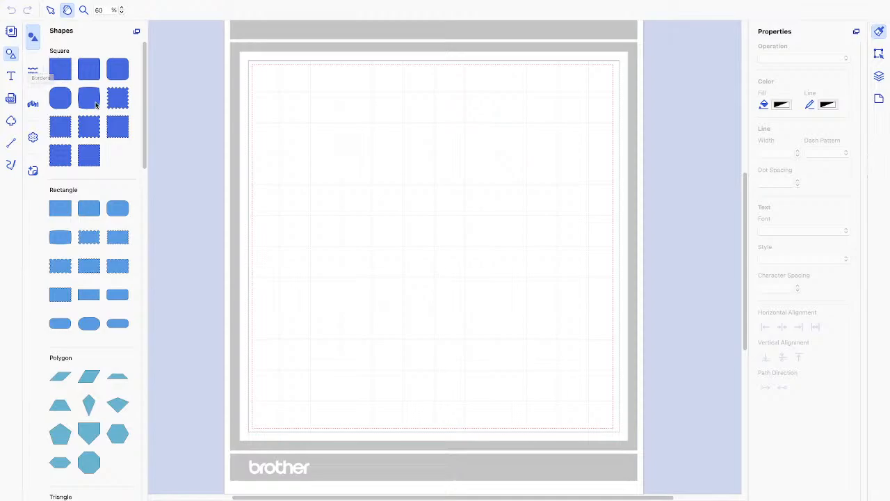
scroll(96, 106, "down", 2)
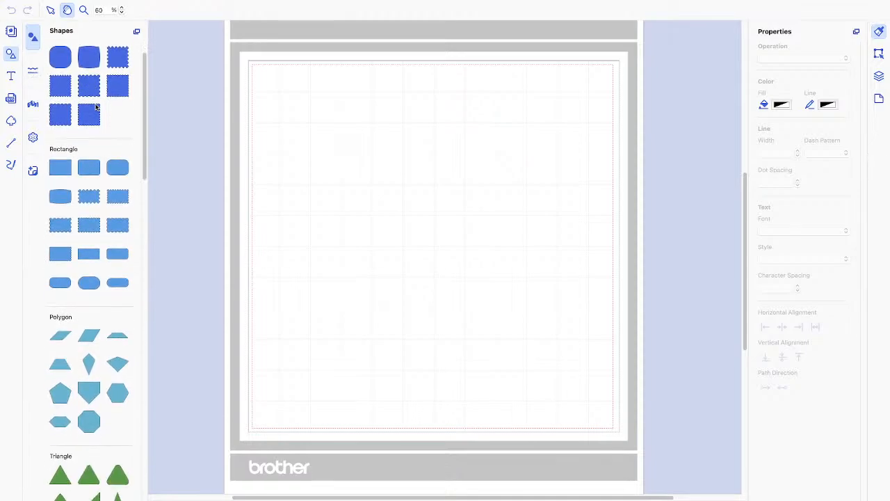
scroll(96, 106, "down", 10)
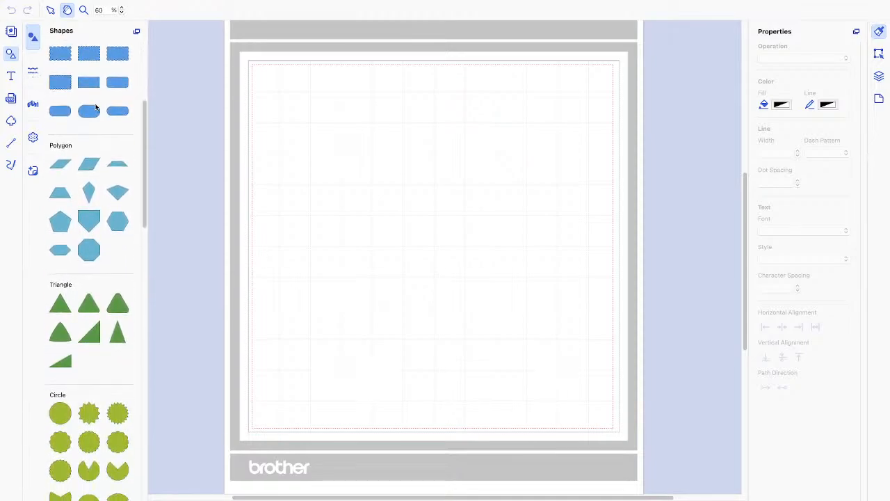
scroll(96, 106, "down", 15)
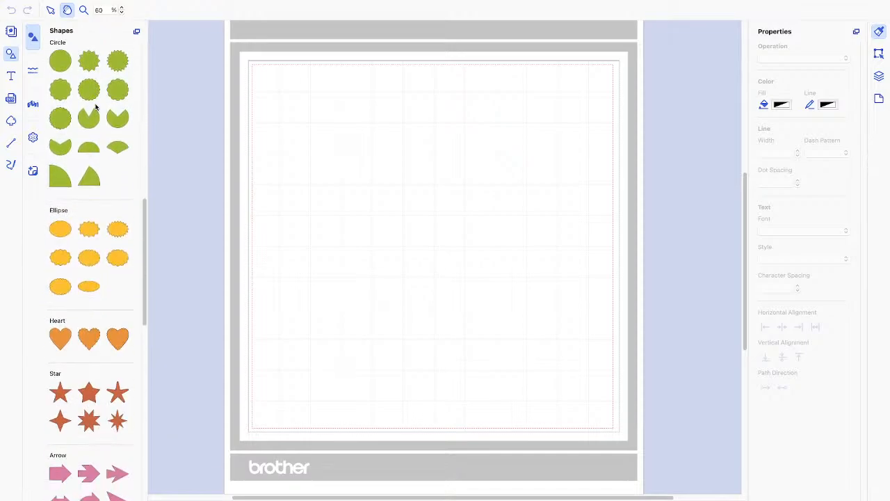
scroll(96, 105, "down", 10)
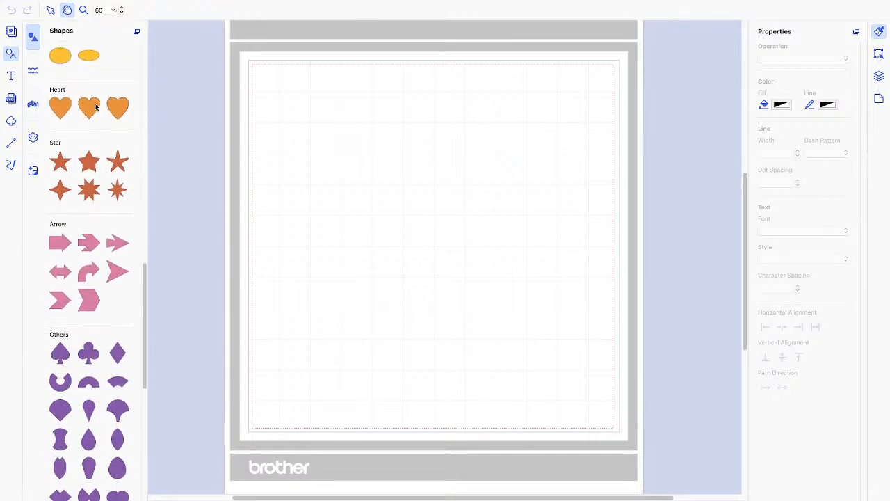
scroll(96, 106, "down", 4)
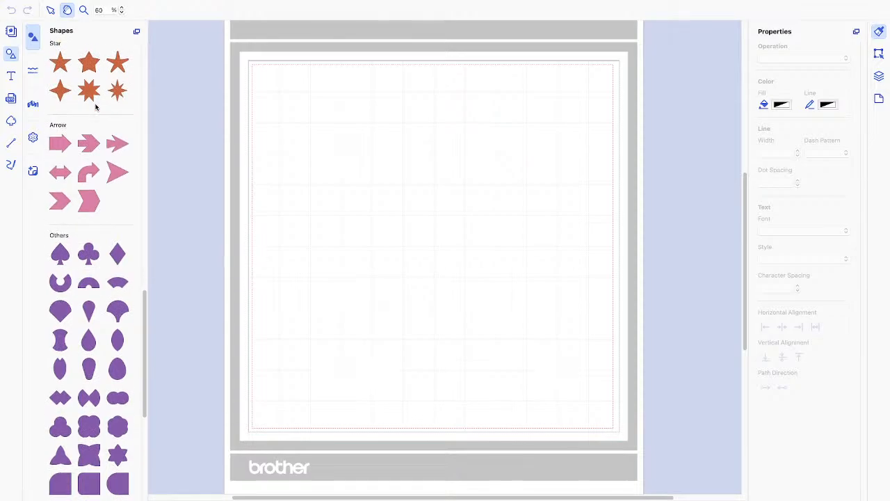
scroll(96, 106, "down", 9)
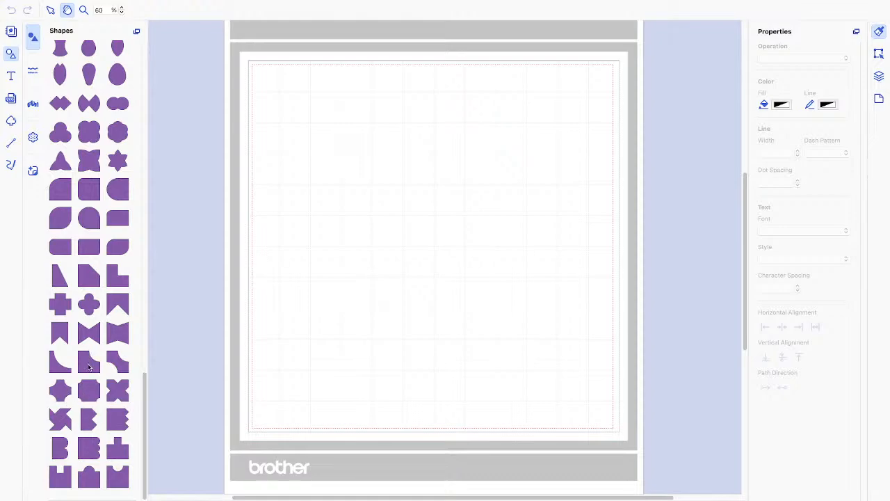
scroll(89, 367, "up", 5)
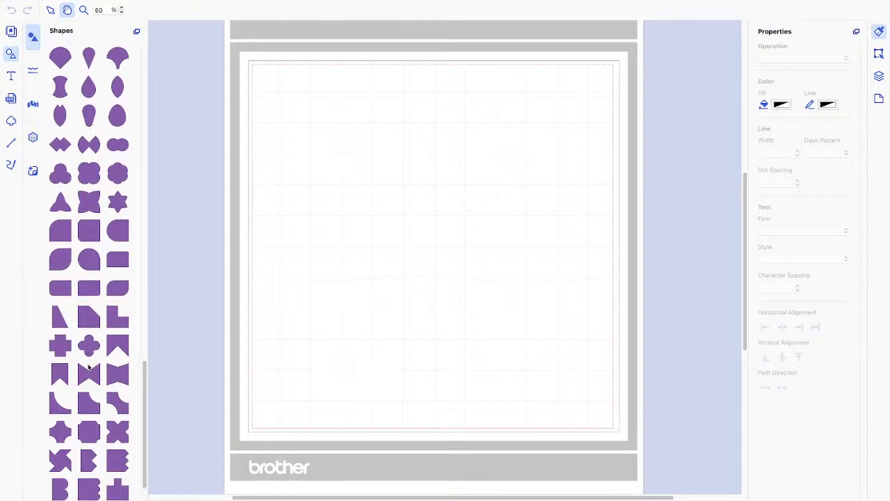
scroll(88, 367, "up", 2)
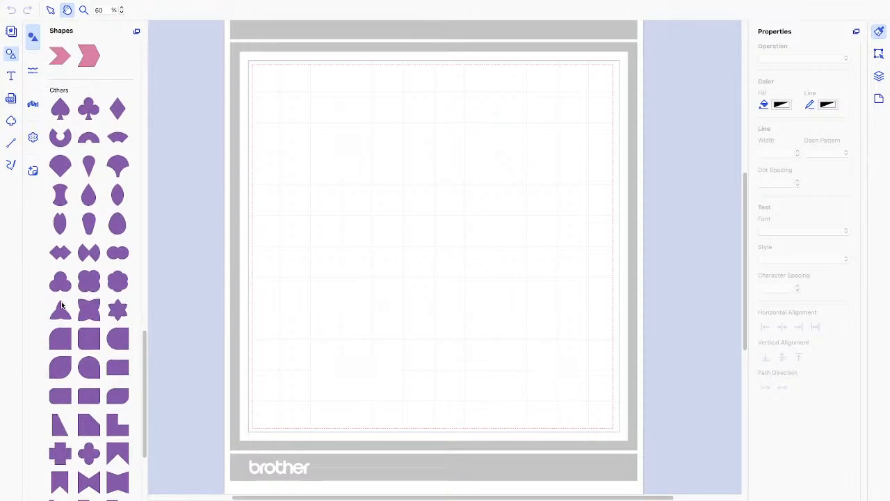
scroll(62, 304, "up", 1)
scroll(61, 304, "up", 1)
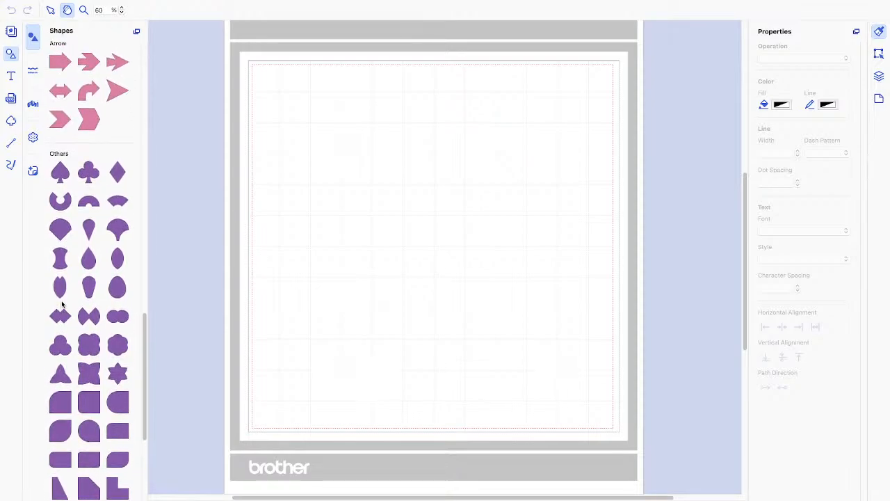
scroll(61, 304, "up", 5)
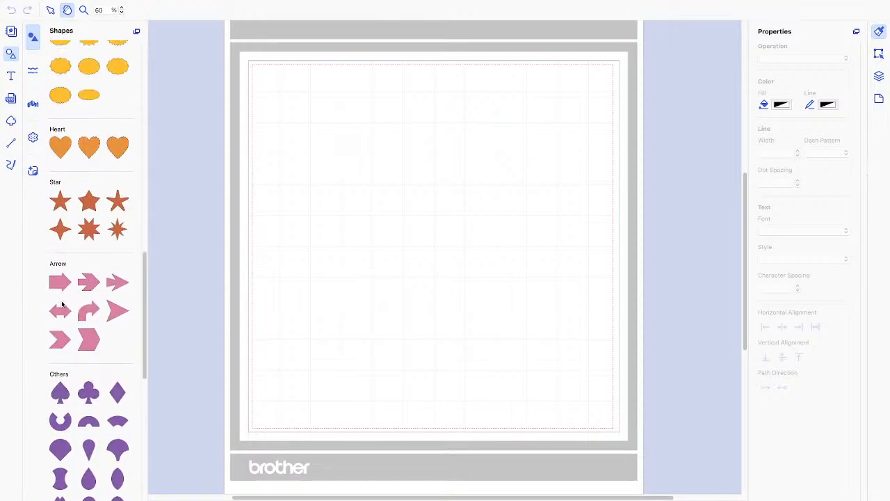
scroll(61, 303, "up", 5)
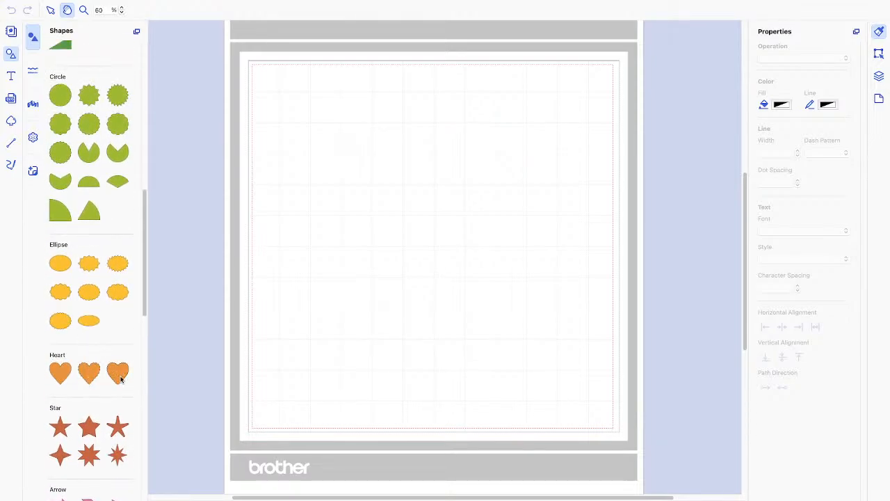
scroll(75, 299, "up", 2)
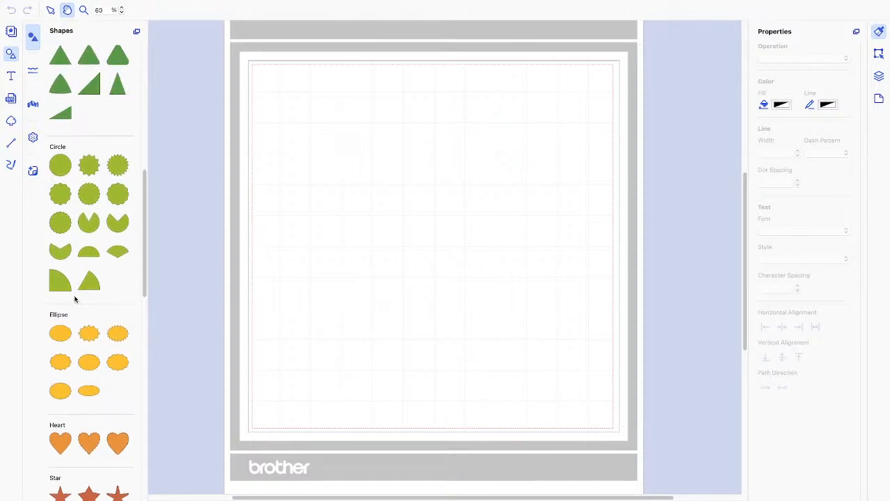
scroll(75, 299, "up", 8)
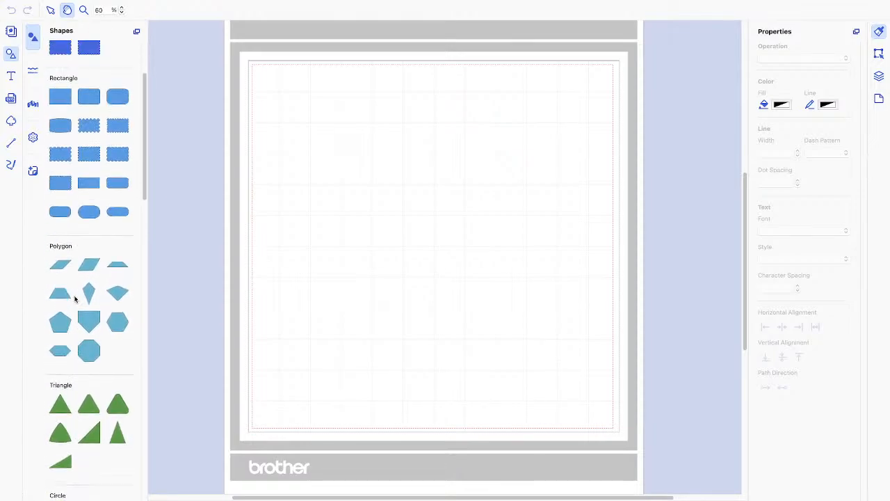
scroll(75, 299, "up", 3)
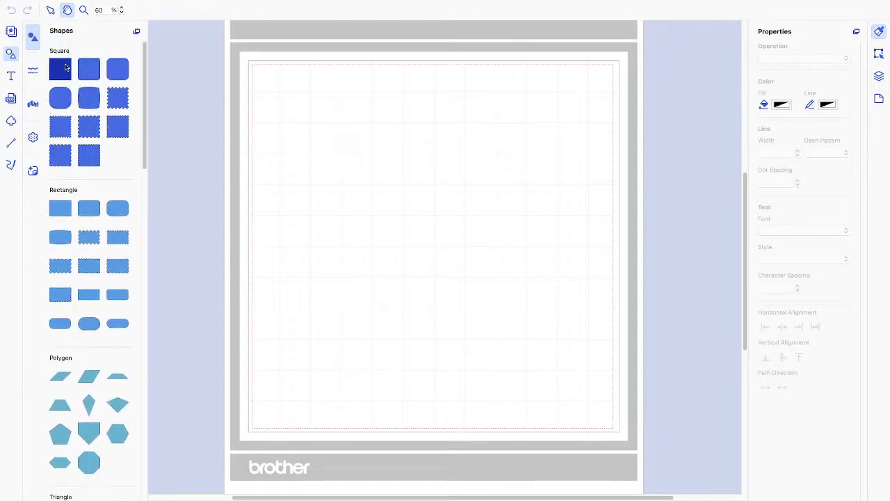
Add the plain square from the Square shapes to the mat and show its position and size settings.
left_click(66, 67)
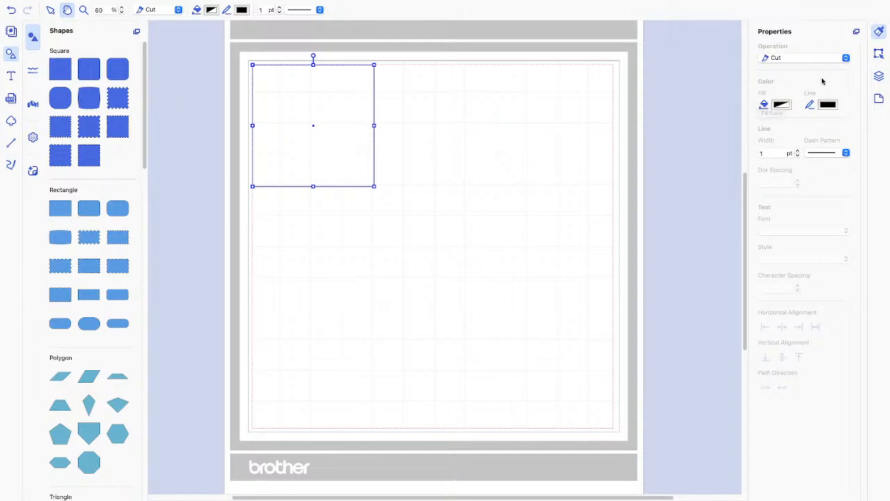
left_click(879, 53)
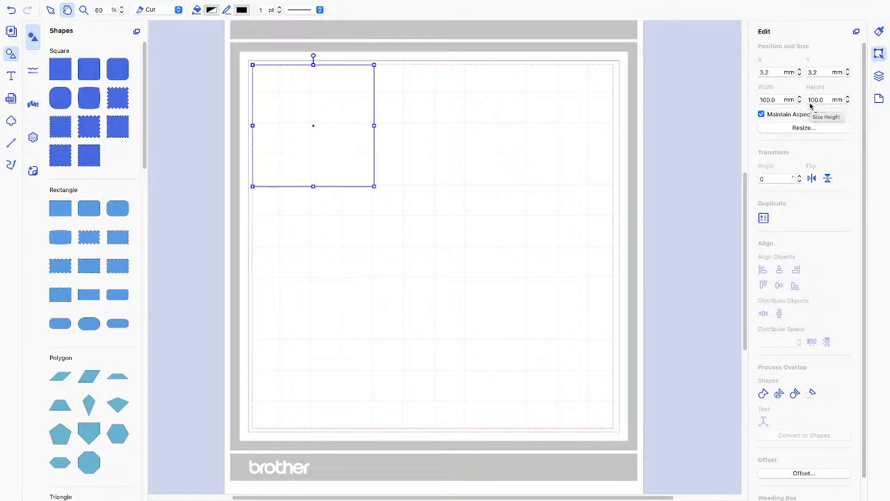
Set the artboard's ruler unit to Inches and return to the square's position and size settings.
left_click(879, 100)
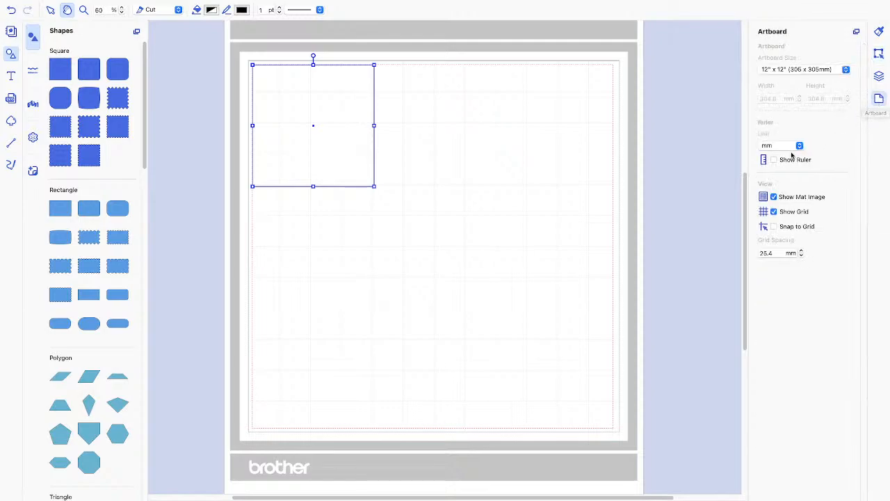
left_click(800, 146)
left_click(784, 139)
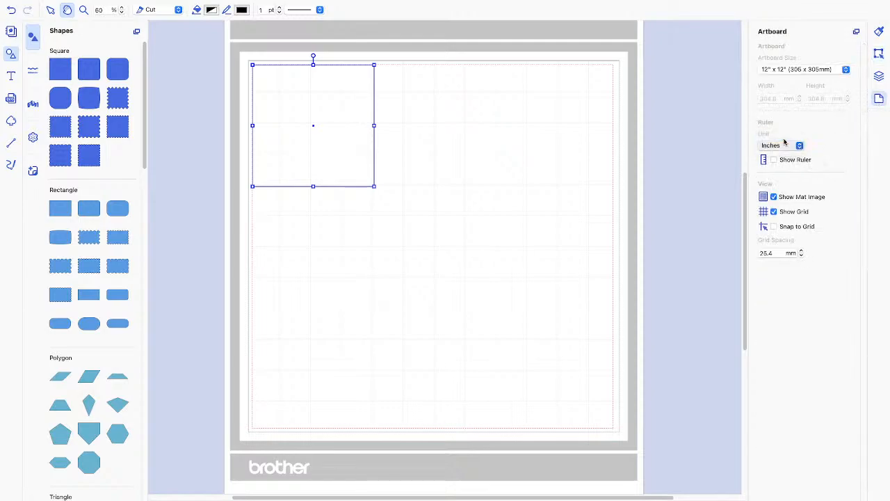
left_click(879, 77)
left_click(879, 53)
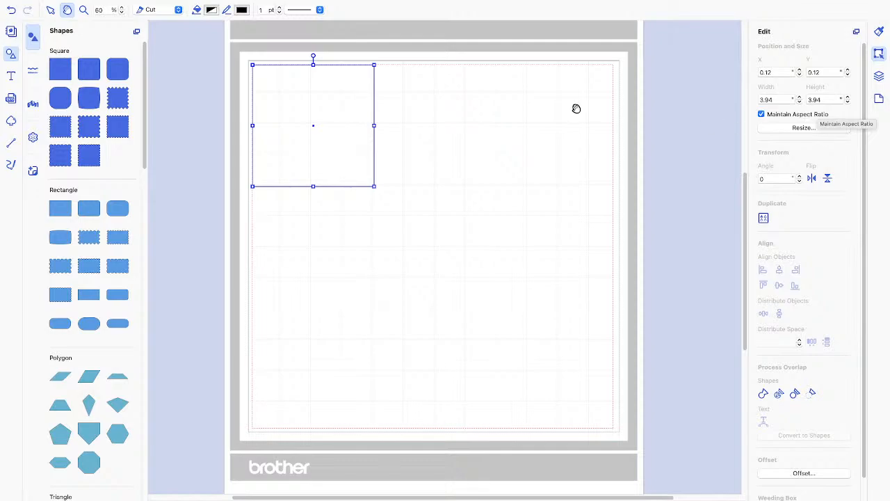
Move the square with the selection tool toward the middle of the mat, to about X 4.04 and Y 3.01 inches.
left_click_drag(314, 126, 305, 145)
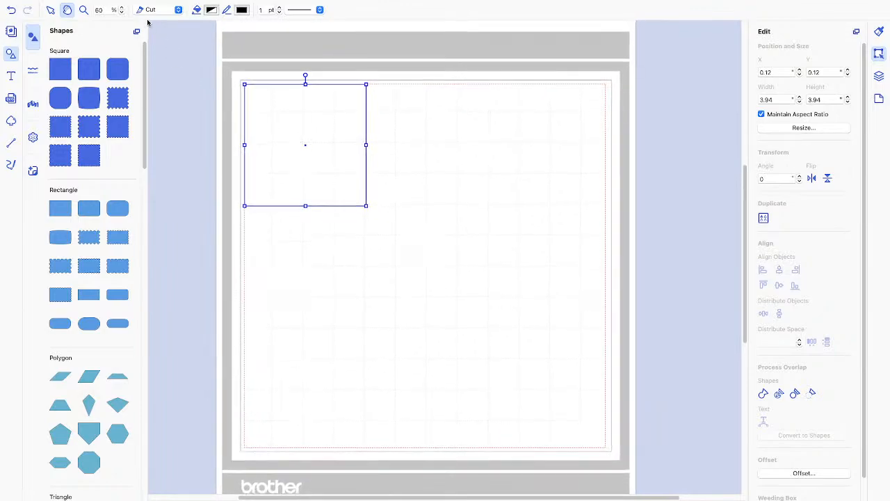
left_click(50, 11)
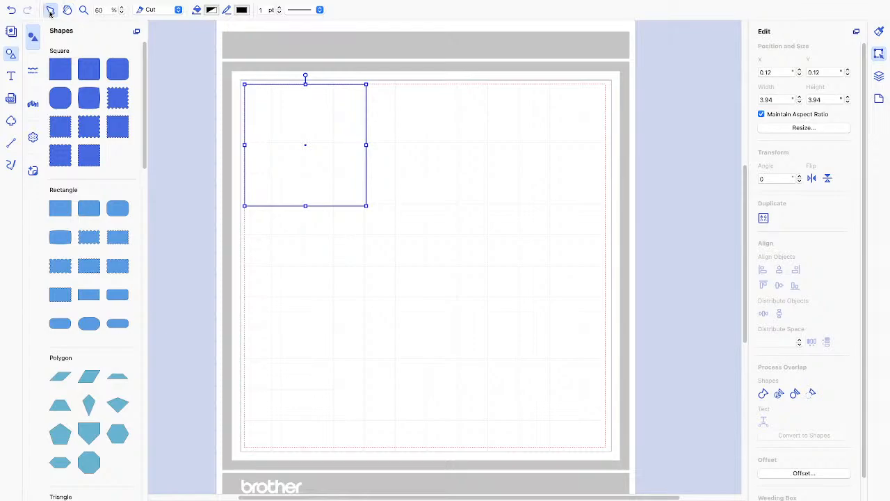
left_click_drag(321, 156, 428, 235)
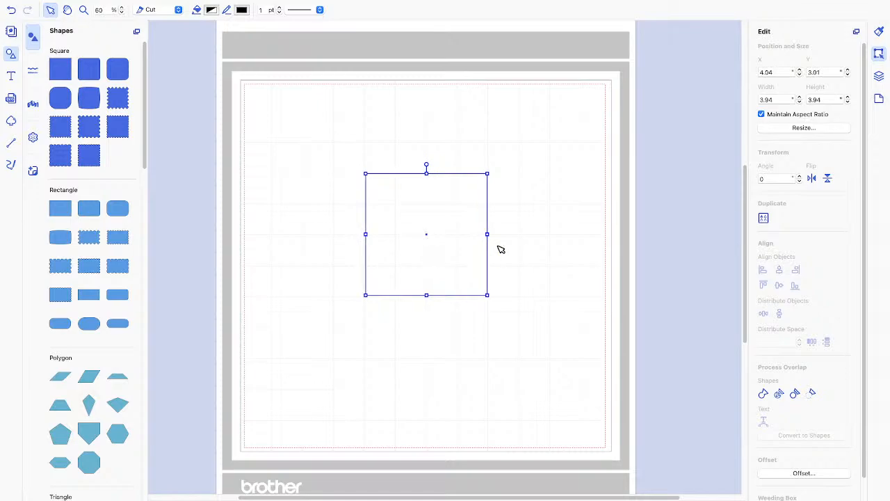
Set the square's width to 4 inches with its aspect ratio maintained.
left_click(783, 100)
type("4")
key("Return")
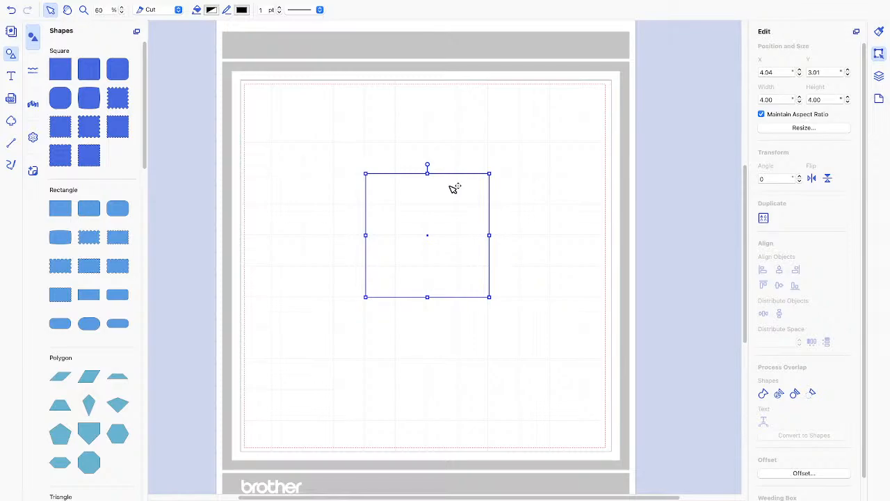
Try enlarging the square by scale to 150% with the aspect ratio maintained.
left_click(814, 130)
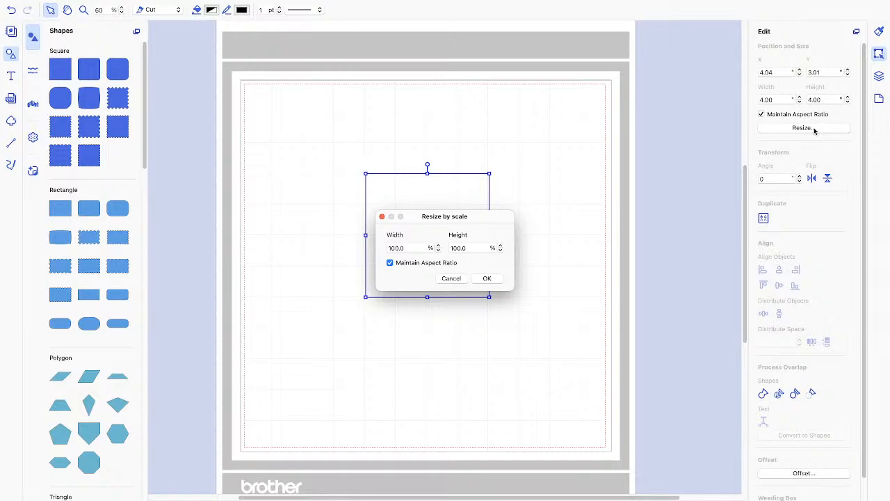
left_click(438, 246)
left_click(438, 246)
left_click(438, 246)
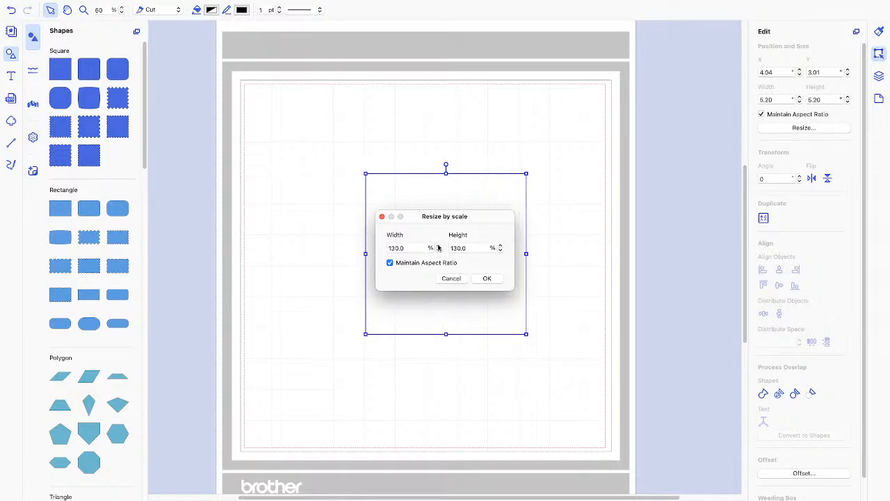
left_click(438, 247)
left_click(438, 246)
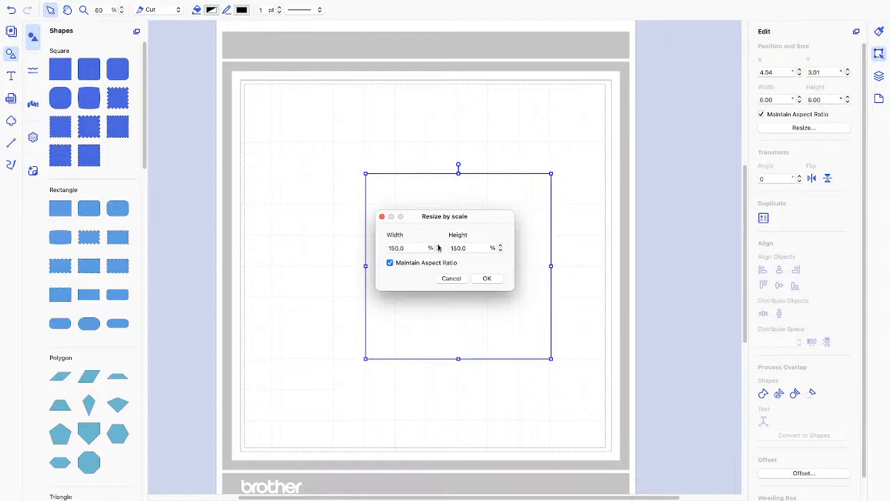
Try reducing the square's proportional scale to 50%.
left_click(438, 251)
left_click(438, 252)
left_click(438, 251)
left_click(438, 251)
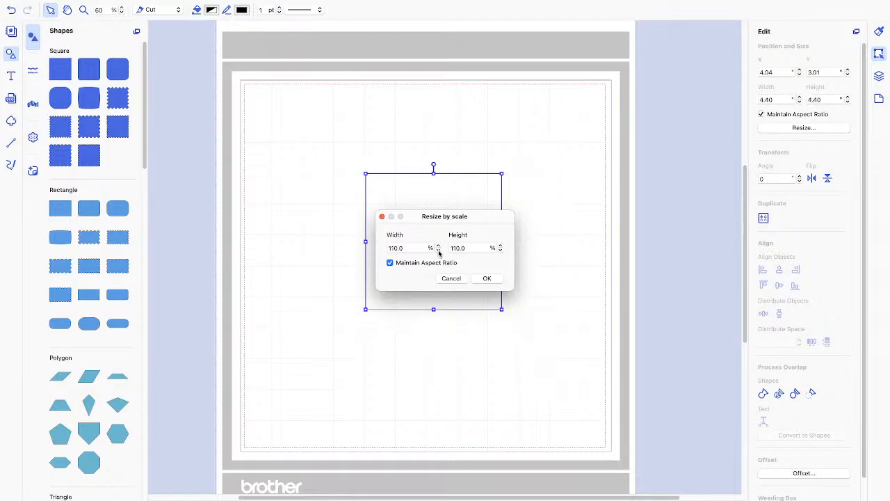
left_click(438, 251)
left_click(438, 251)
left_click(438, 251)
left_click(438, 251)
left_click(438, 251)
left_click(438, 251)
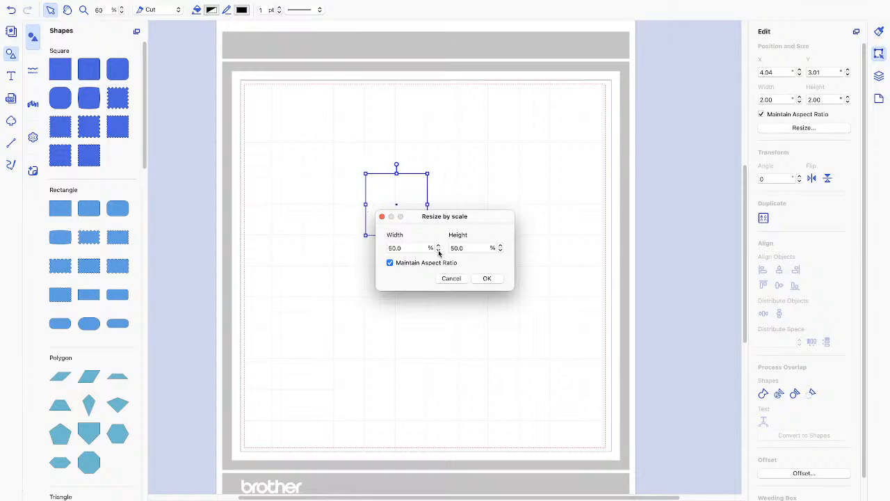
Return the square's proportional scale to 100%.
left_click(438, 246)
left_click(438, 246)
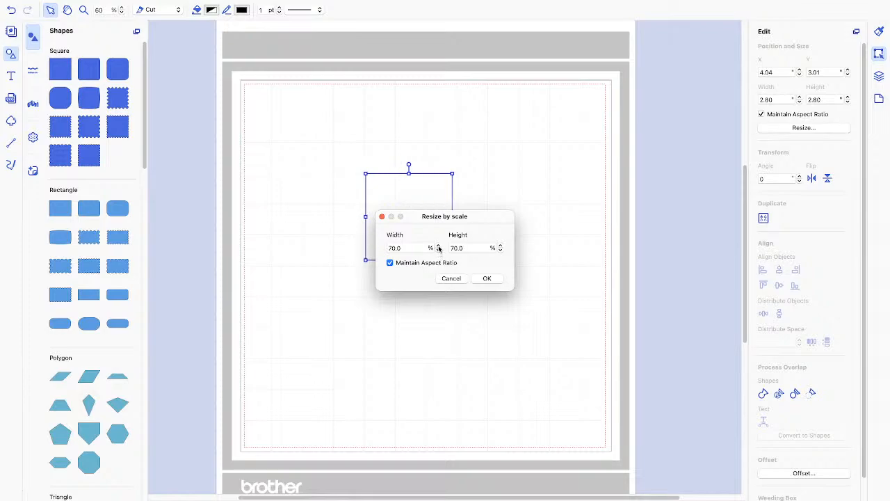
left_click(438, 247)
left_click(438, 246)
left_click(438, 246)
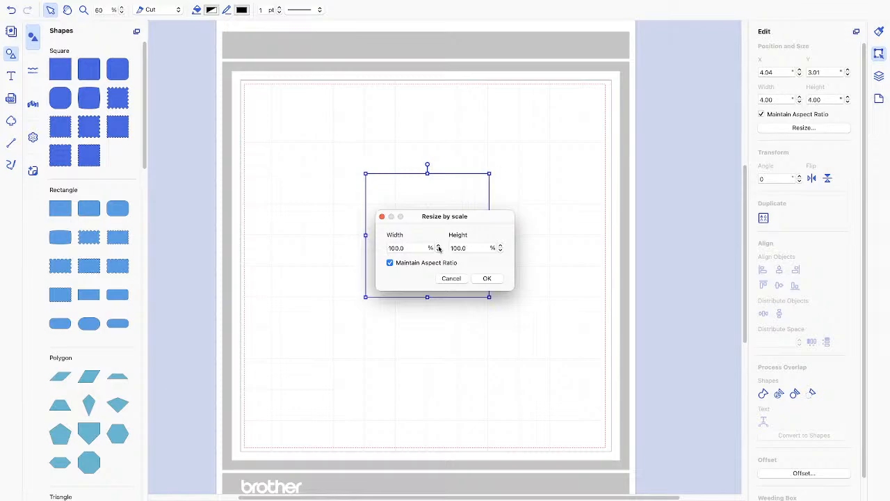
Try enlarging the square again to 150% of its size in both width and height.
left_click(439, 246)
left_click(438, 246)
left_click(438, 246)
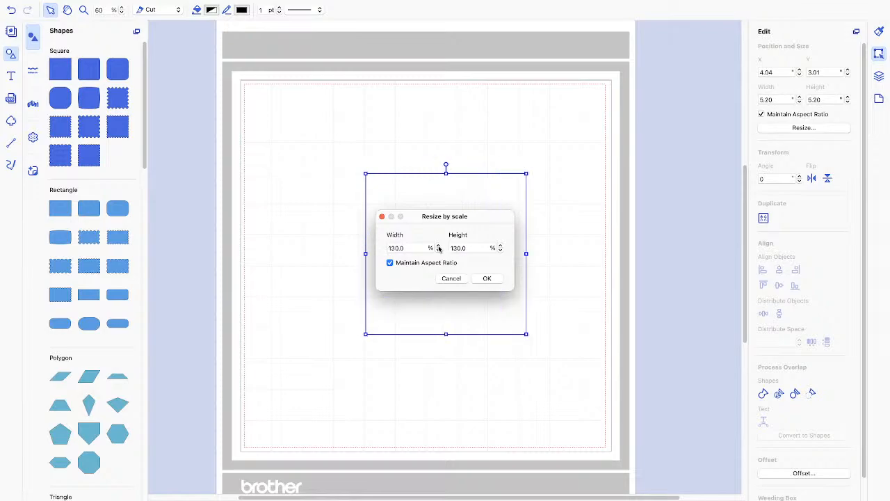
left_click(438, 246)
left_click(439, 247)
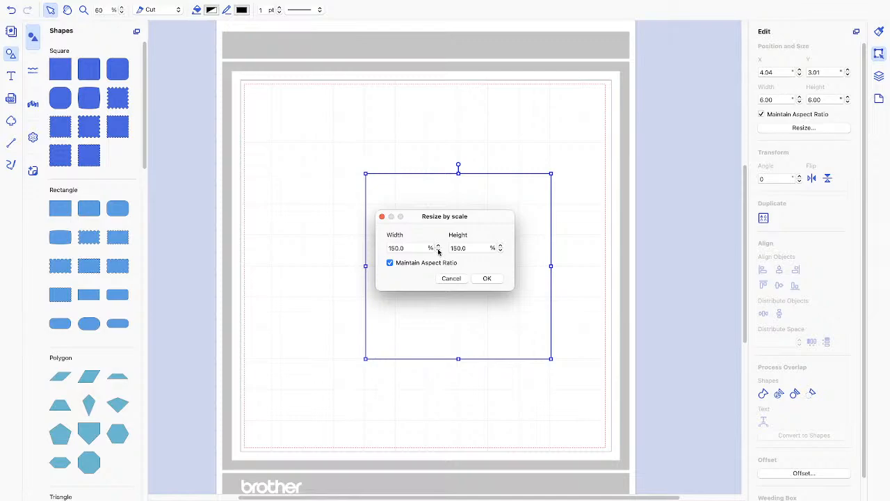
Bring the square back to 100% scale and accept the resize.
left_click(438, 250)
left_click(438, 251)
left_click(438, 250)
left_click(438, 250)
left_click(438, 251)
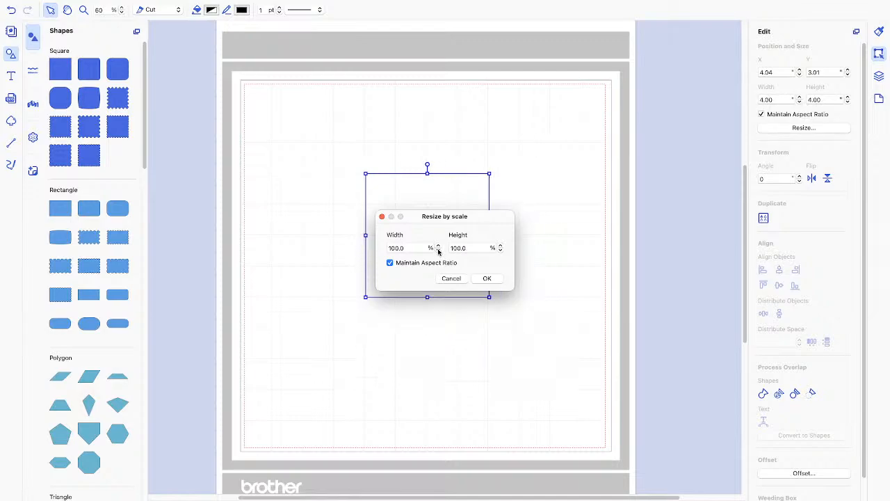
left_click(489, 279)
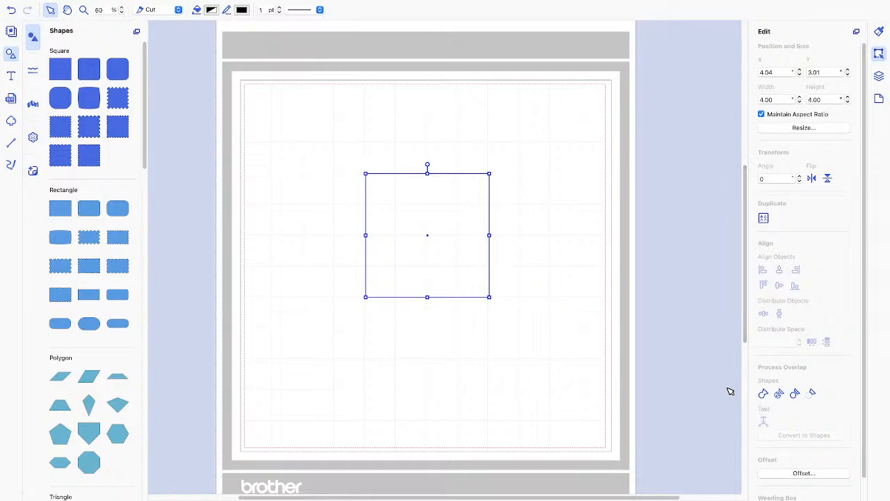
Create an outward offset line around the square with 1.00 inch spacing and bevel corners, leaving the original line as is.
left_click(826, 476)
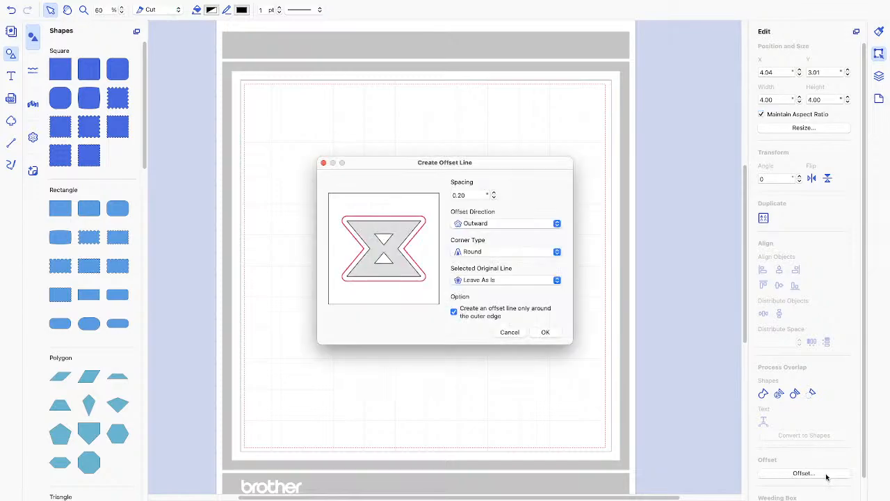
left_click(493, 193)
left_click(494, 194)
left_click(494, 193)
left_click(494, 193)
left_click(494, 193)
left_click(502, 252)
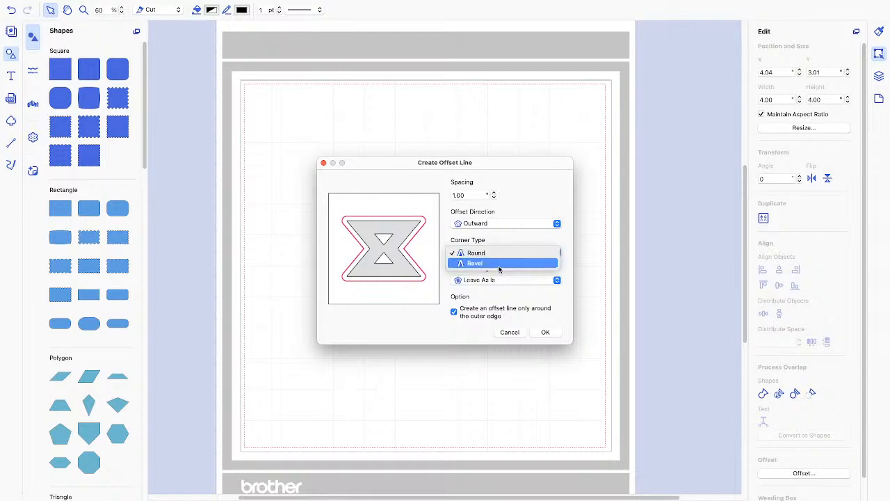
left_click(499, 264)
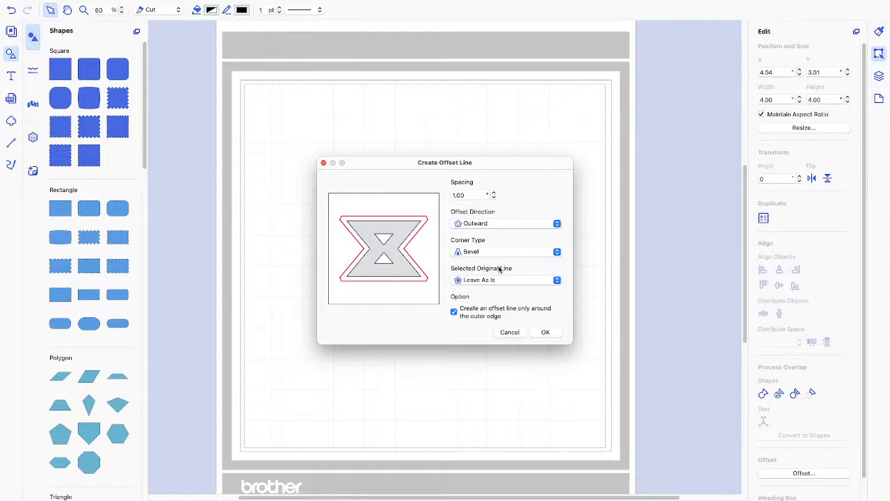
left_click(546, 333)
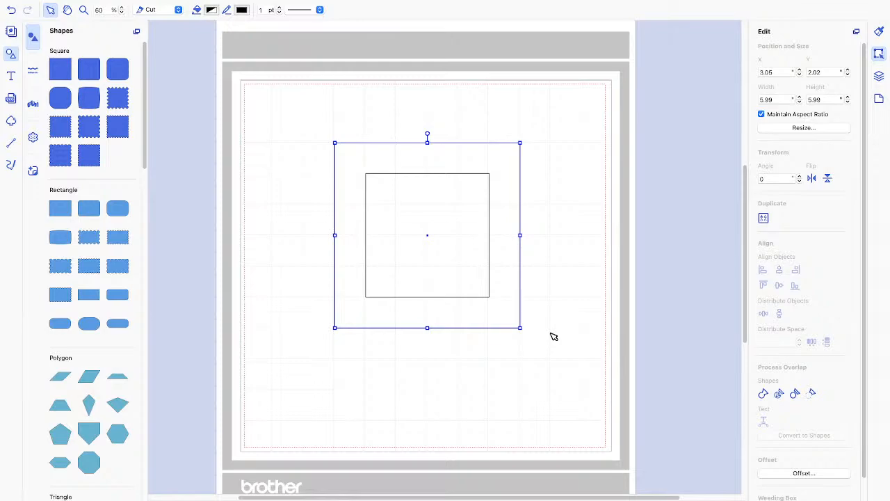
Replace both squares with a plain square, a rounded square, a scalloped square, two scalloped rectangles, a hexagon and an octagon.
left_click_drag(561, 343, 333, 144)
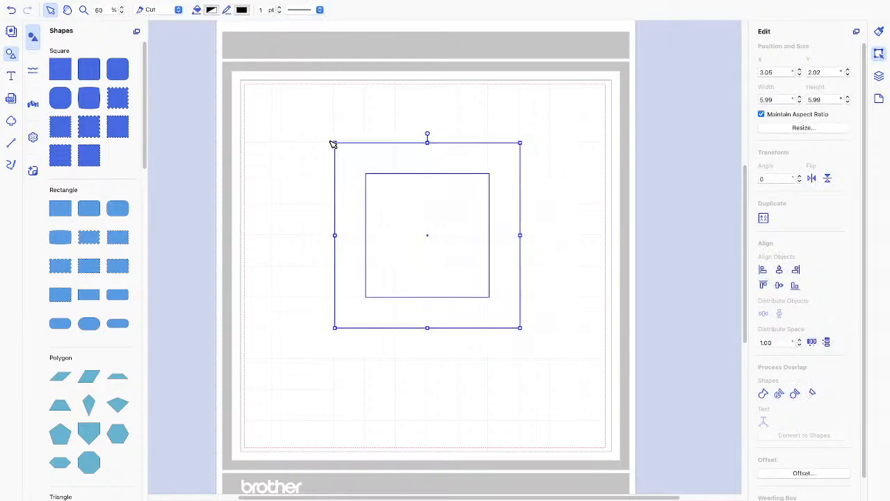
key("Delete")
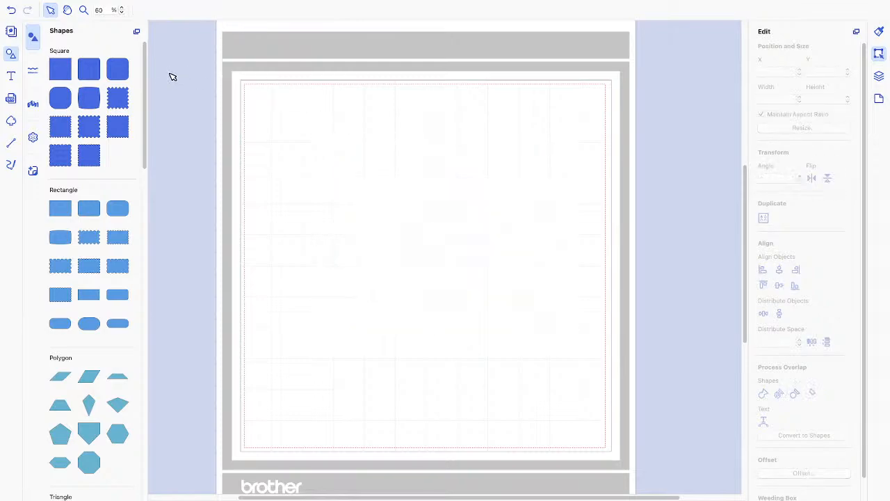
left_click(59, 69)
left_click(60, 99)
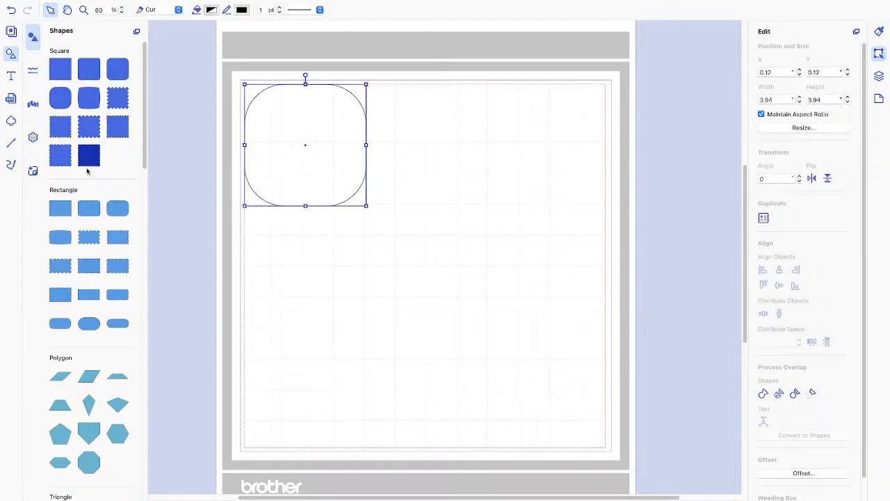
left_click(89, 156)
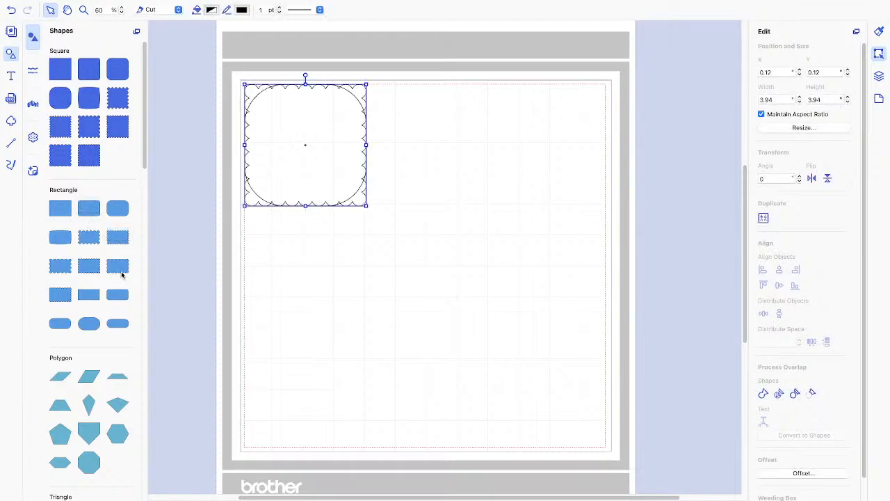
left_click(119, 271)
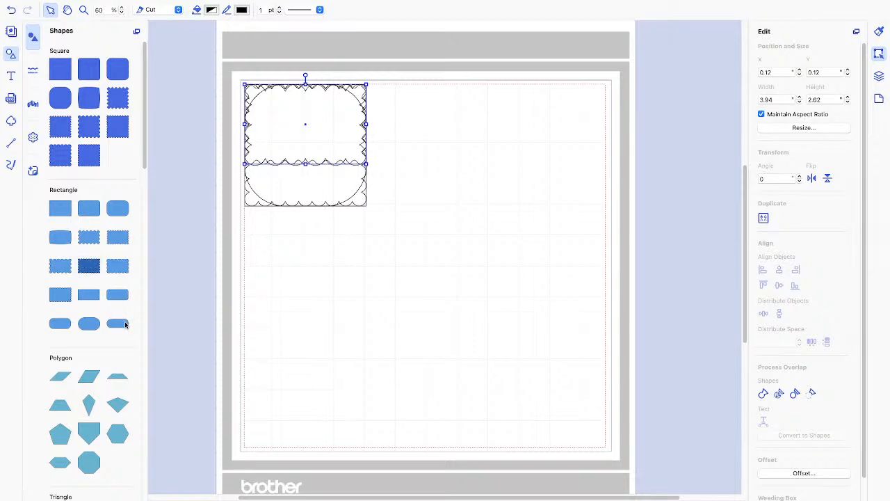
left_click(117, 435)
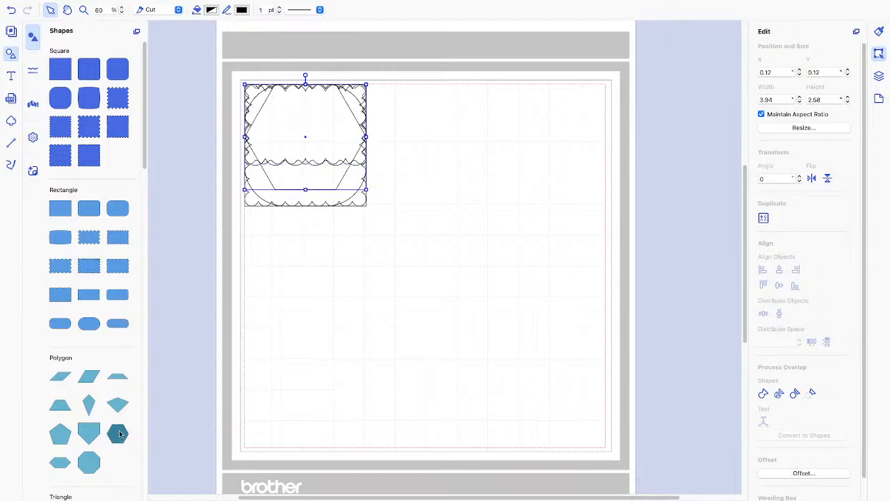
left_click(89, 462)
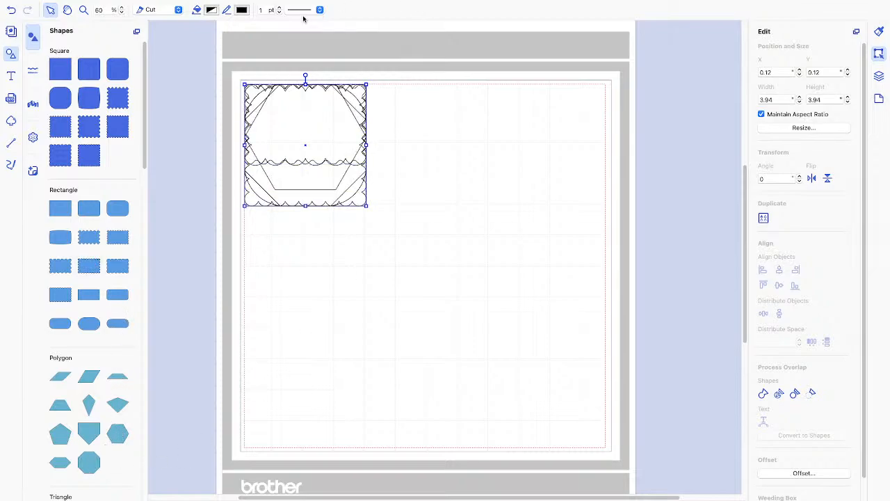
Spread the stacked shapes across the mat so each one is separately visible, leaving the plain square in the upper-left corner.
left_click_drag(318, 139, 536, 137)
left_click_drag(324, 134, 456, 236)
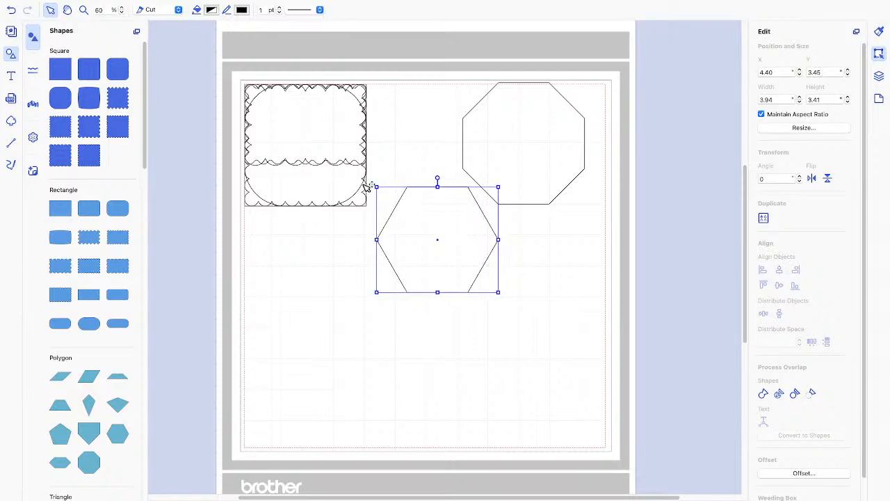
left_click(321, 161)
left_click_drag(321, 161, 322, 298)
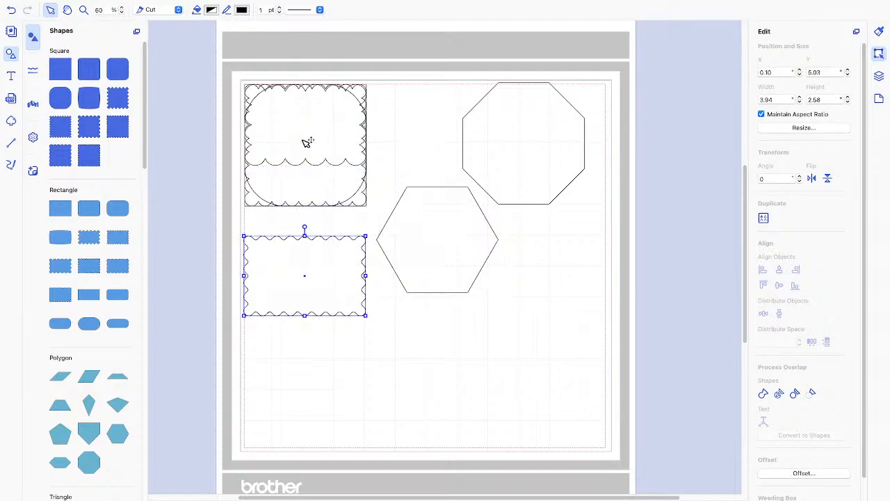
left_click_drag(308, 141, 357, 224)
left_click_drag(507, 327, 540, 354)
left_click_drag(295, 151, 298, 377)
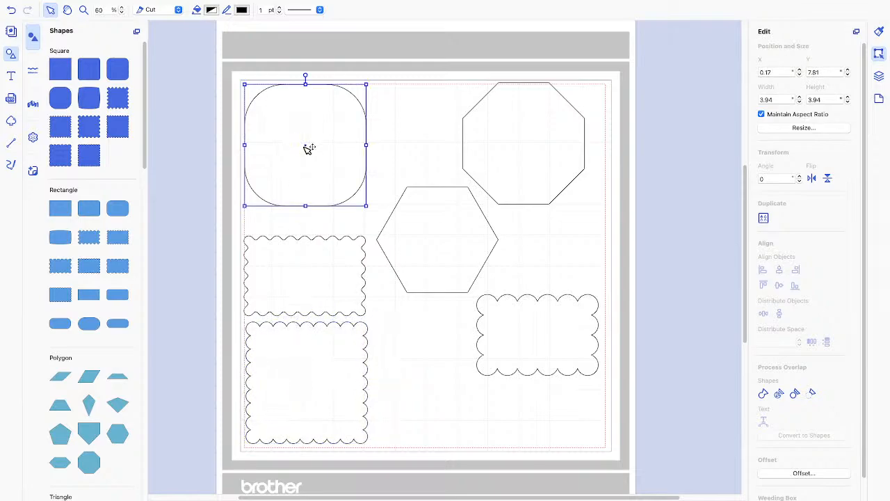
left_click_drag(308, 143, 431, 367)
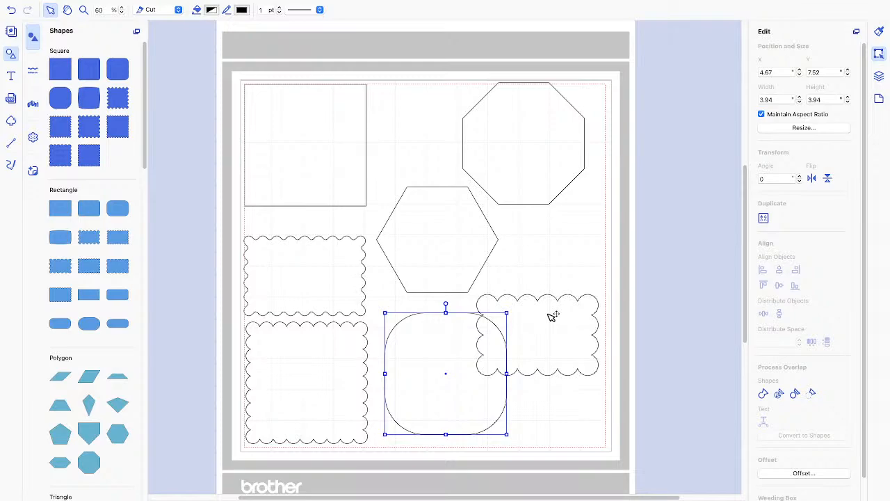
Scale all shapes on the mat together to 50% with the aspect ratio maintained.
key("ctrl+a")
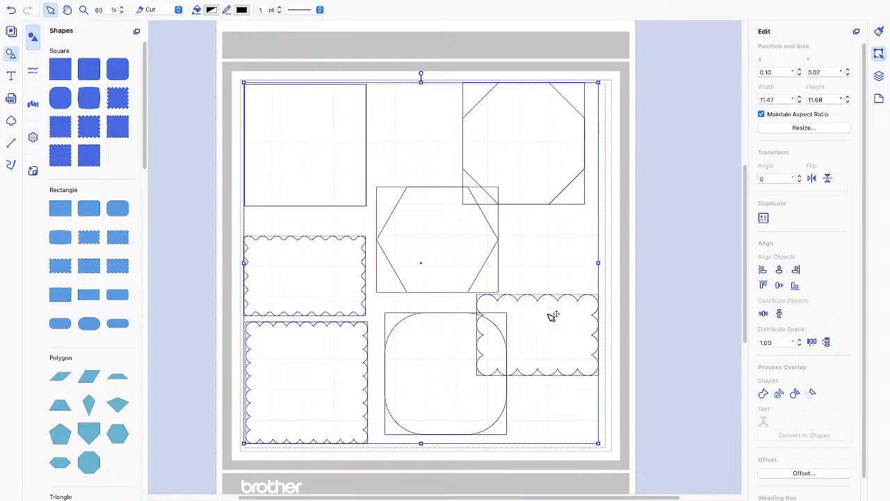
left_click(802, 127)
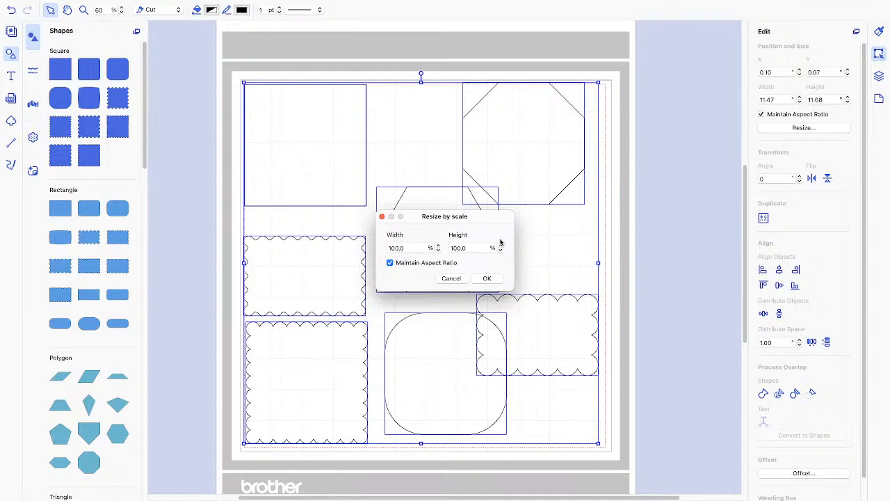
left_click(437, 251)
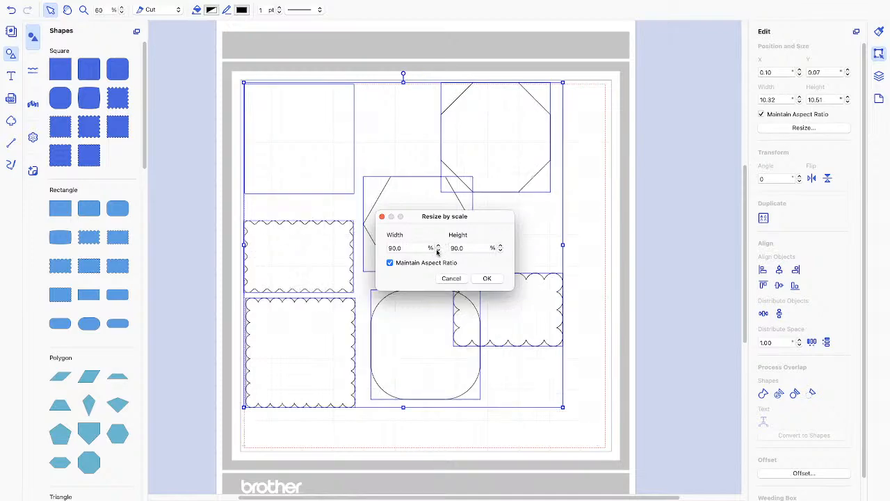
left_click(437, 251)
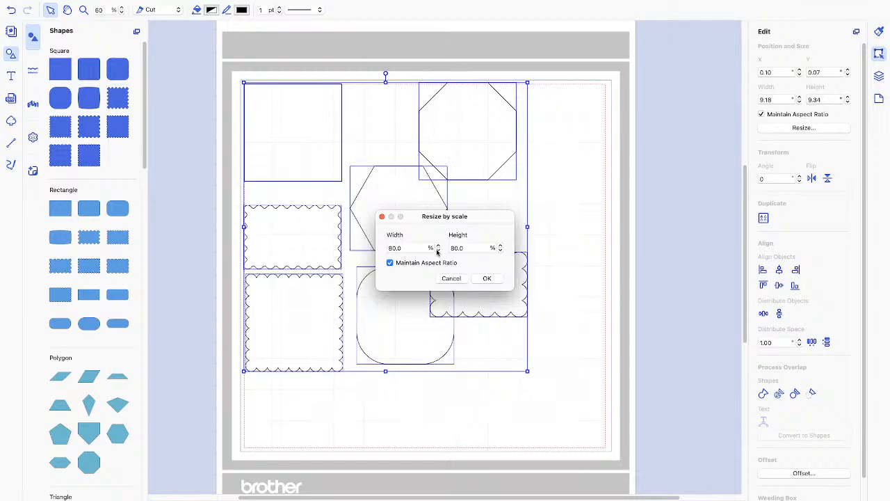
left_click(437, 251)
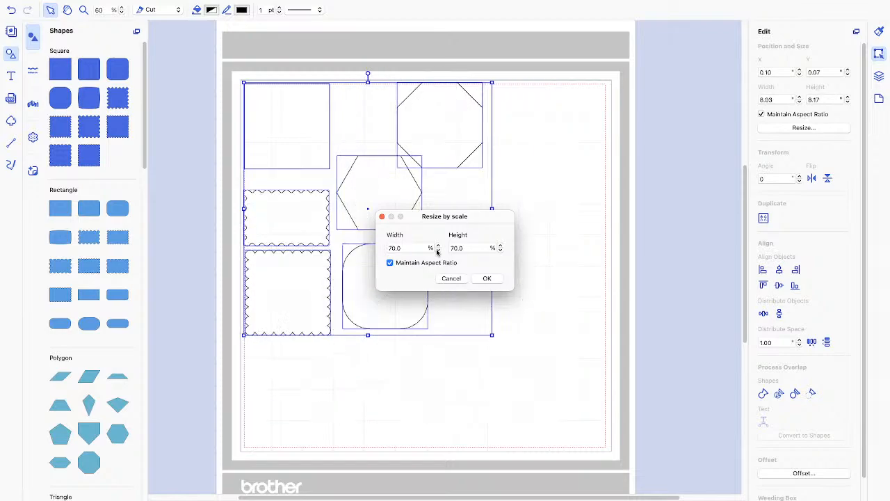
left_click(437, 251)
left_click(438, 251)
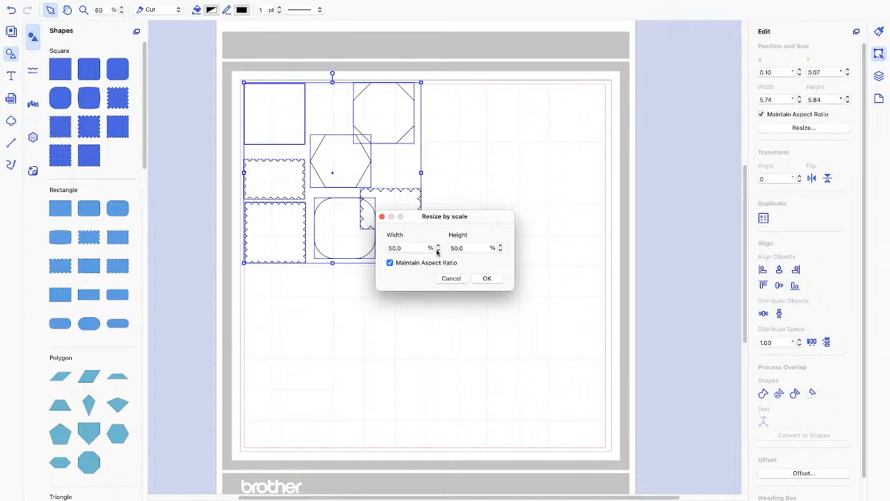
left_click(487, 278)
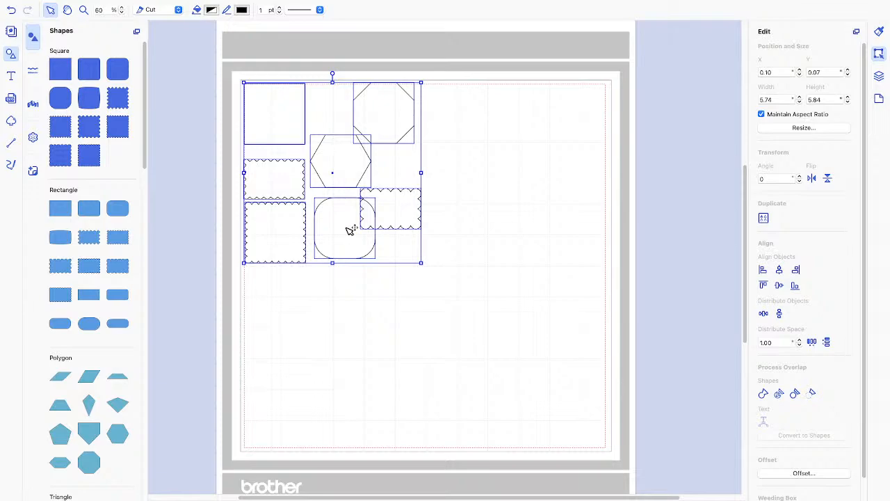
Arrange the square, hexagon, larger-scalloped rectangle, rounded square and octagon in a row along the mat's upper edge.
left_click(452, 240)
left_click(353, 236)
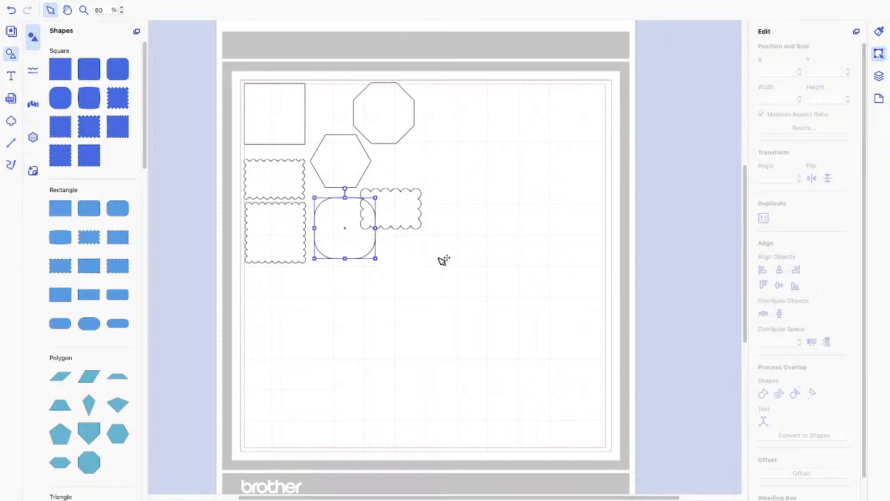
left_click_drag(444, 260, 492, 130)
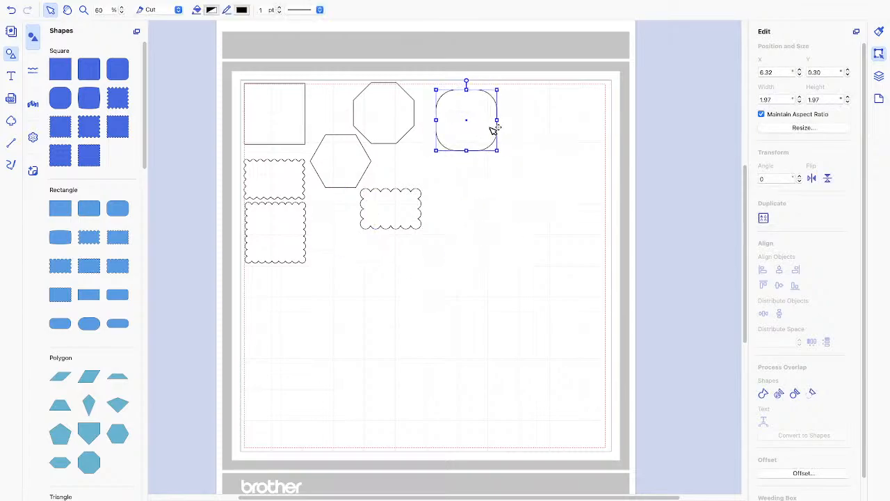
left_click_drag(404, 131, 575, 133)
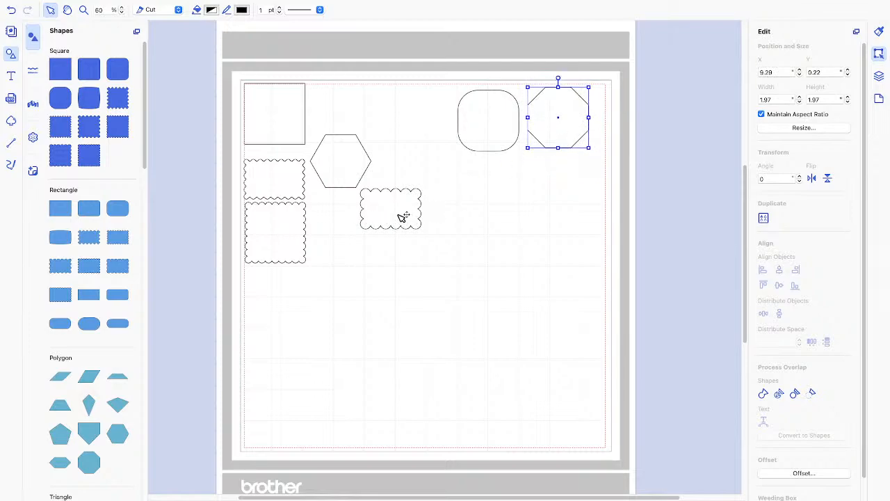
left_click_drag(402, 216, 430, 119)
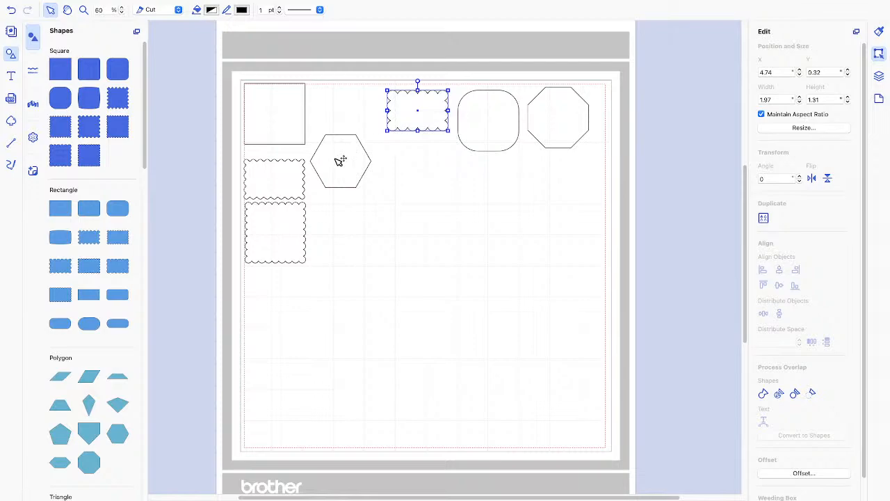
left_click_drag(340, 161, 347, 113)
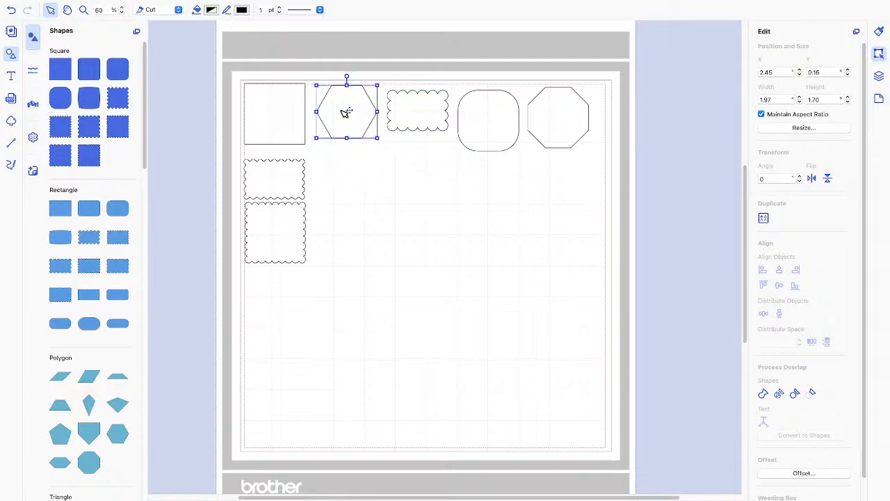
left_click_drag(292, 114, 295, 118)
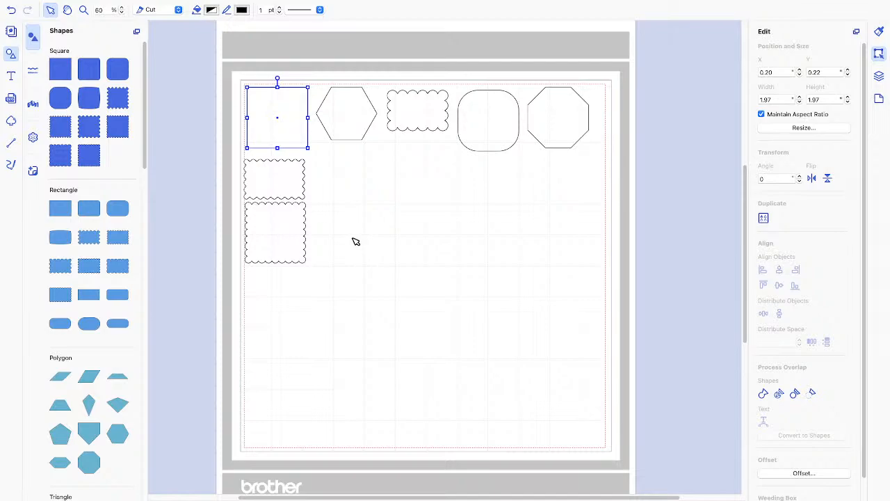
Check the resize scale of all shapes selected together and accept it at 100%.
key("ctrl+a")
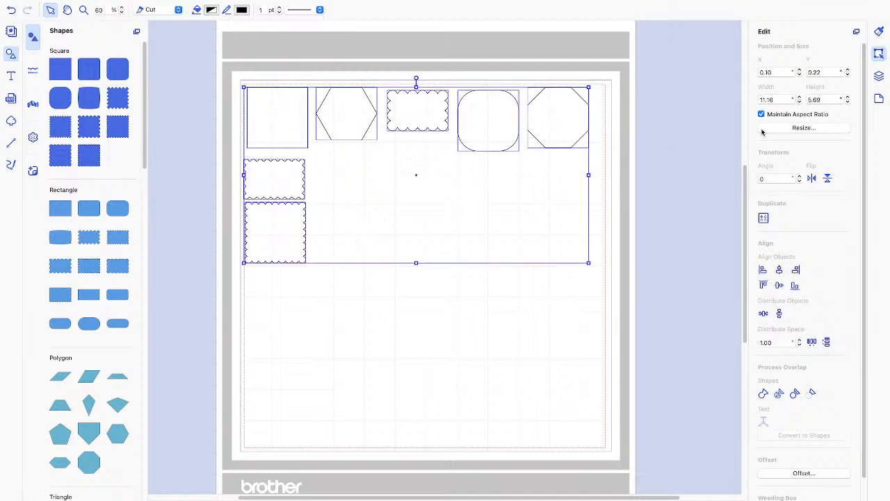
left_click(800, 129)
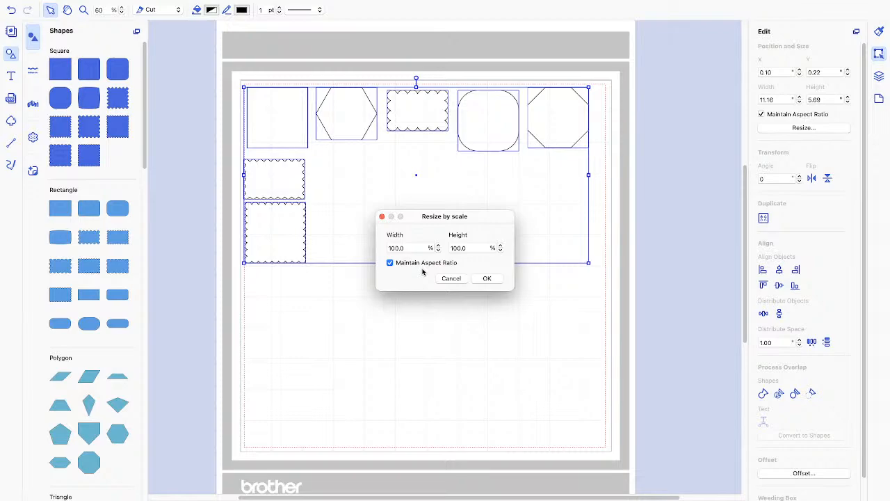
left_click(486, 279)
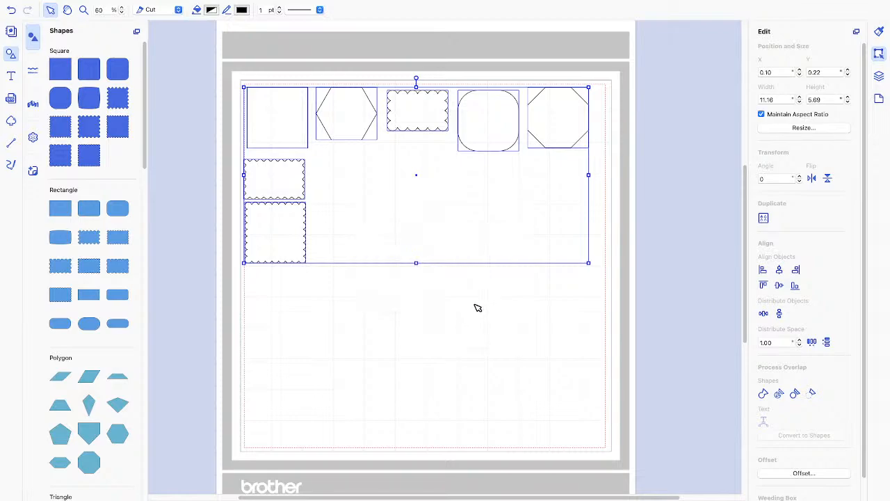
Browse the ready-made designs in the Borders category to see which decorative edges are offered.
left_click(35, 70)
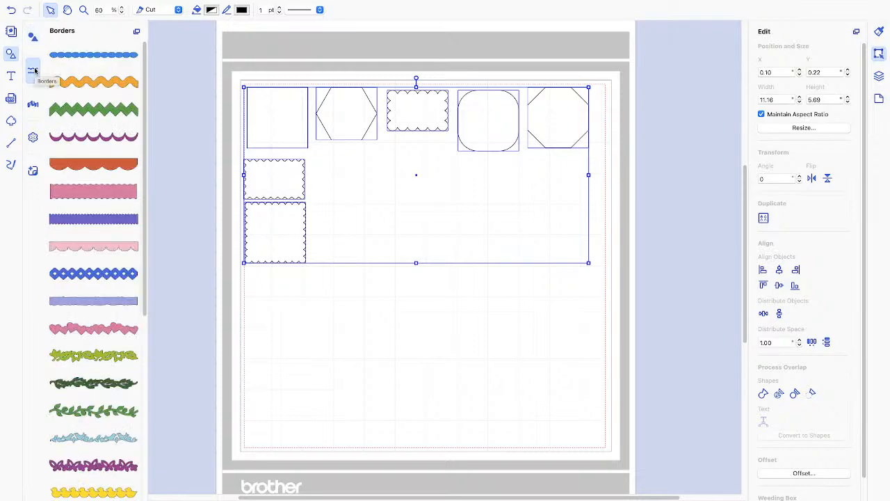
scroll(89, 165, "down", 5)
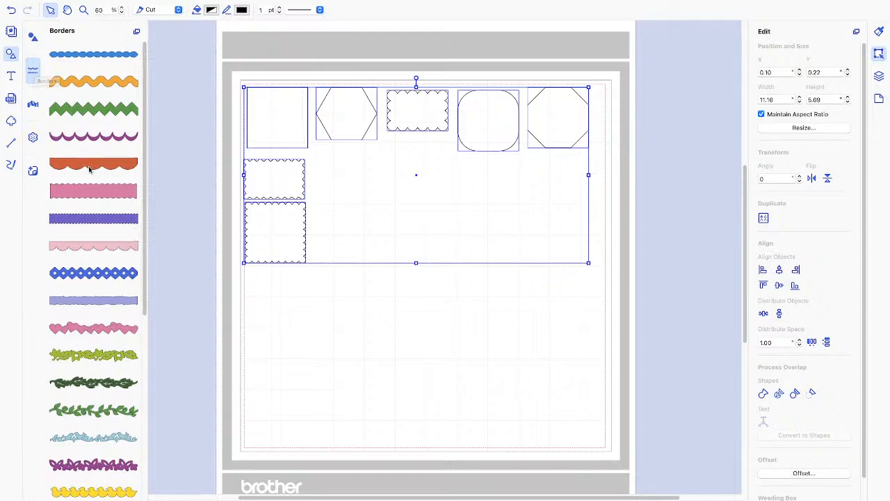
scroll(89, 164, "down", 5)
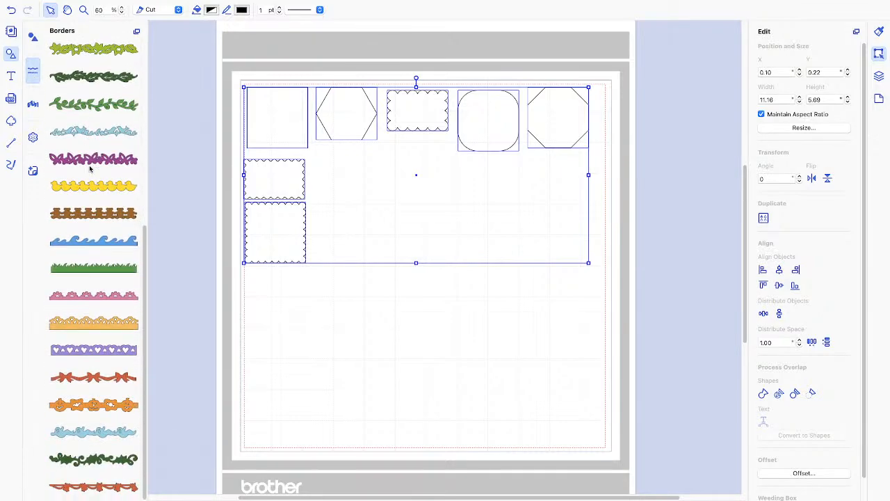
scroll(89, 164, "up", 3)
scroll(89, 165, "up", 6)
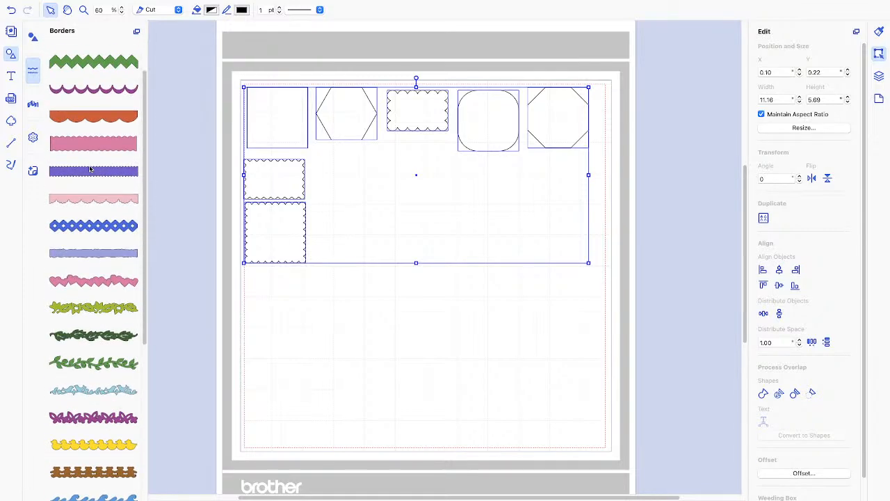
Look through the Words category from beginning to end to review the ready-made word designs.
left_click(32, 106)
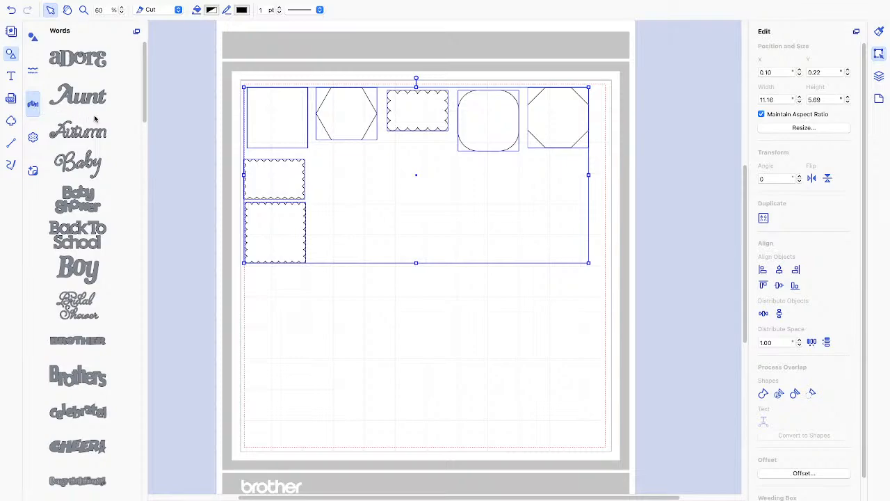
scroll(94, 119, "down", 9)
scroll(95, 118, "down", 7)
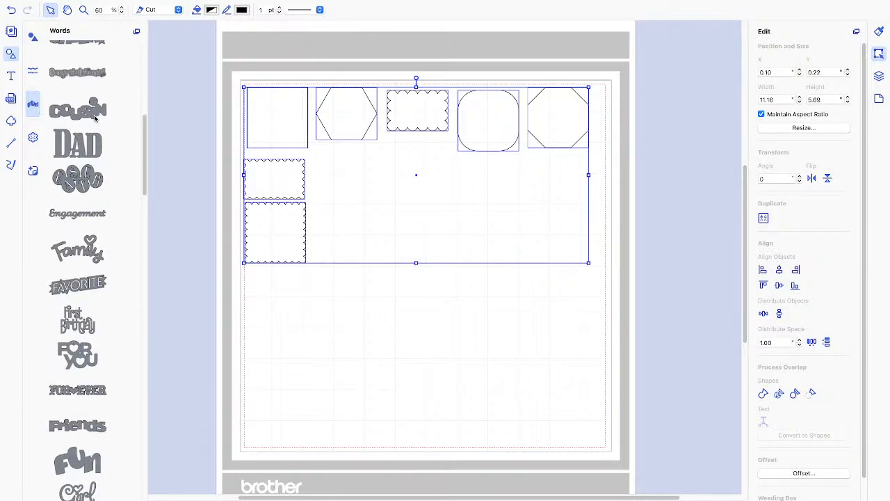
scroll(94, 118, "down", 6)
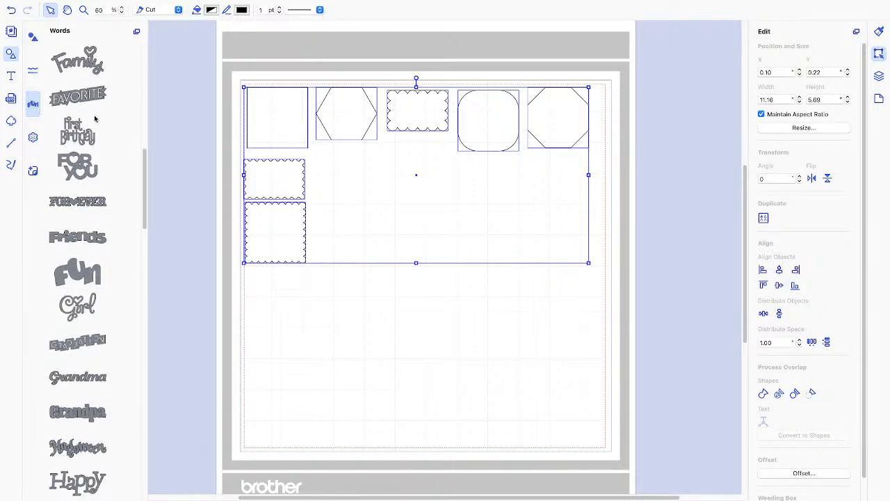
scroll(95, 118, "down", 9)
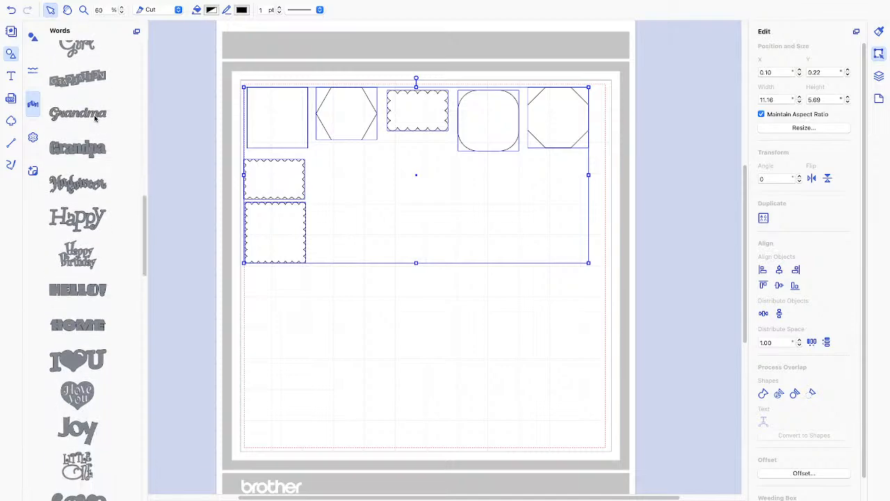
scroll(95, 118, "down", 7)
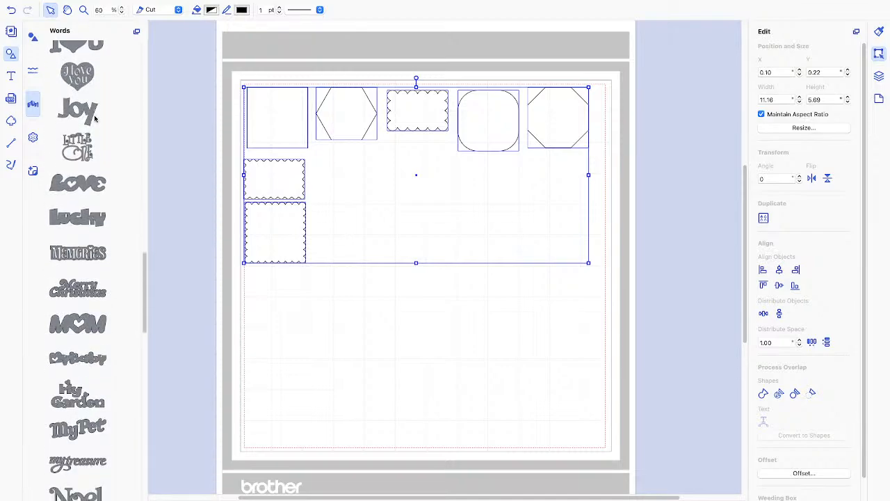
scroll(94, 118, "down", 8)
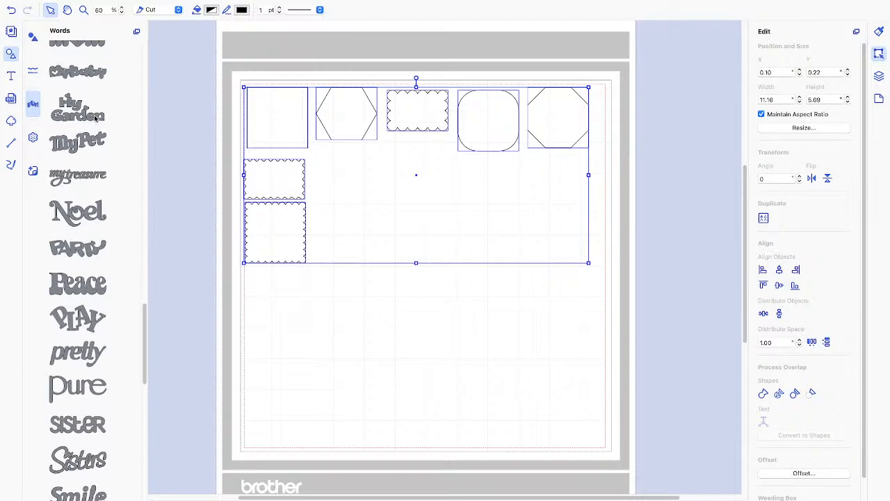
scroll(95, 118, "down", 5)
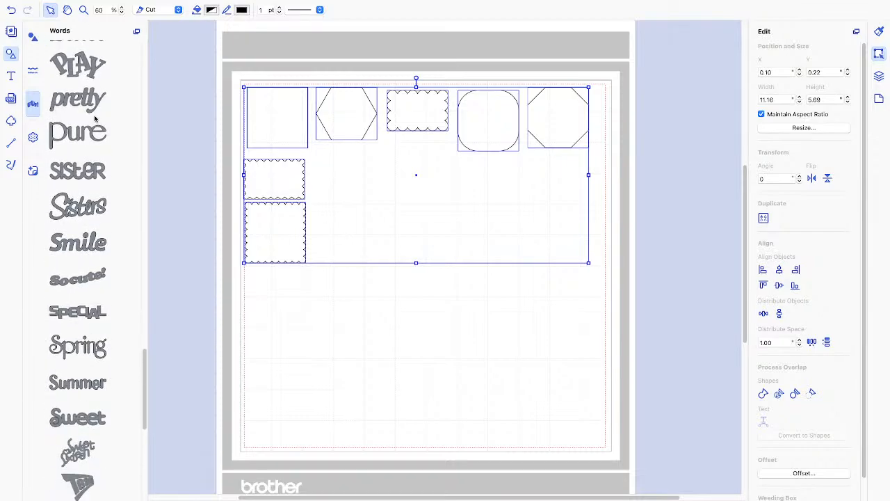
scroll(94, 119, "down", 4)
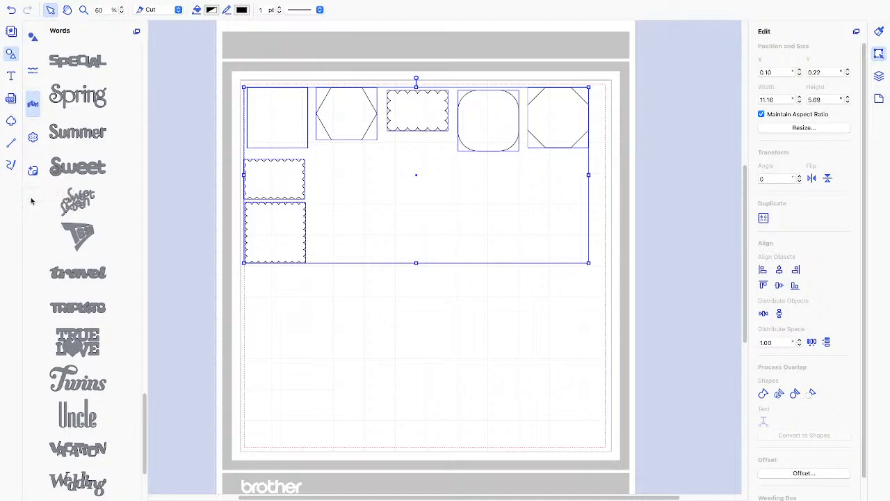
Browse the Piercing designs and the Vinyl Auto Blade designs to see what each category contains.
left_click(34, 138)
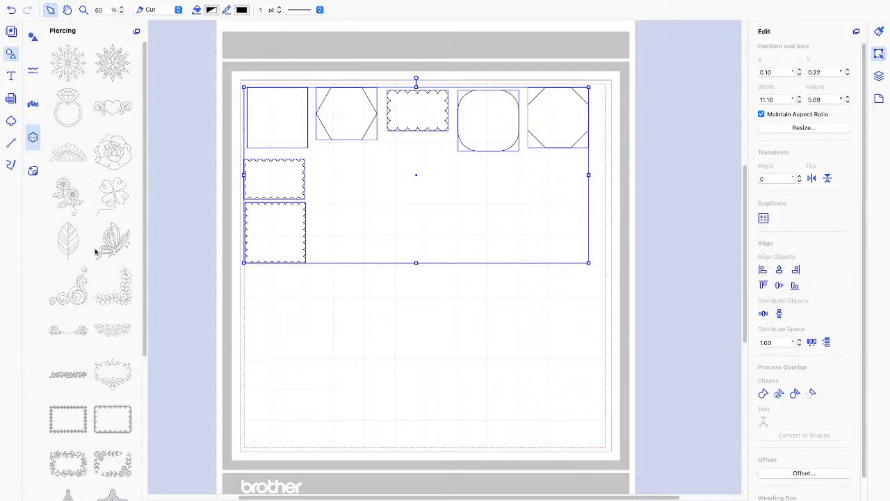
scroll(92, 254, "down", 3)
scroll(92, 253, "down", 5)
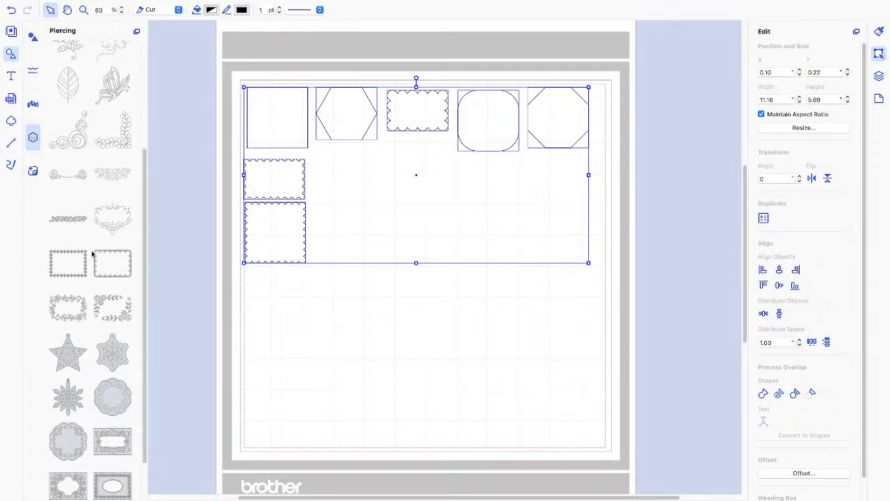
scroll(92, 253, "up", 5)
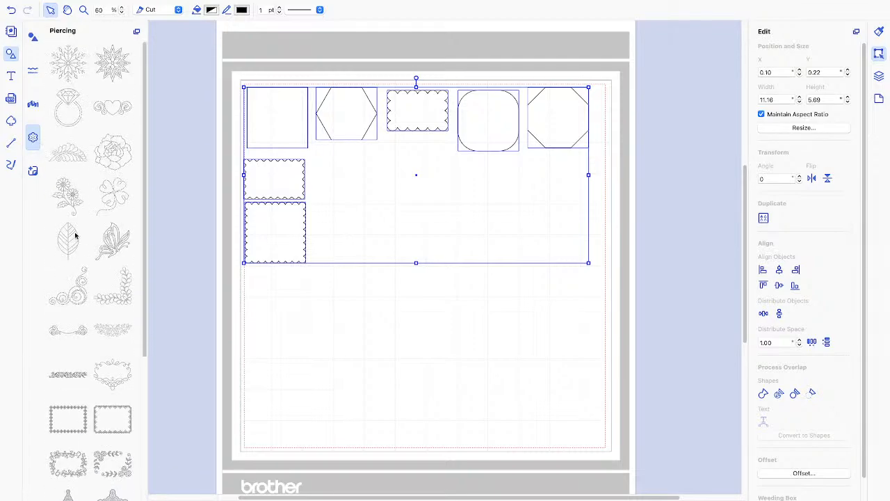
left_click(32, 170)
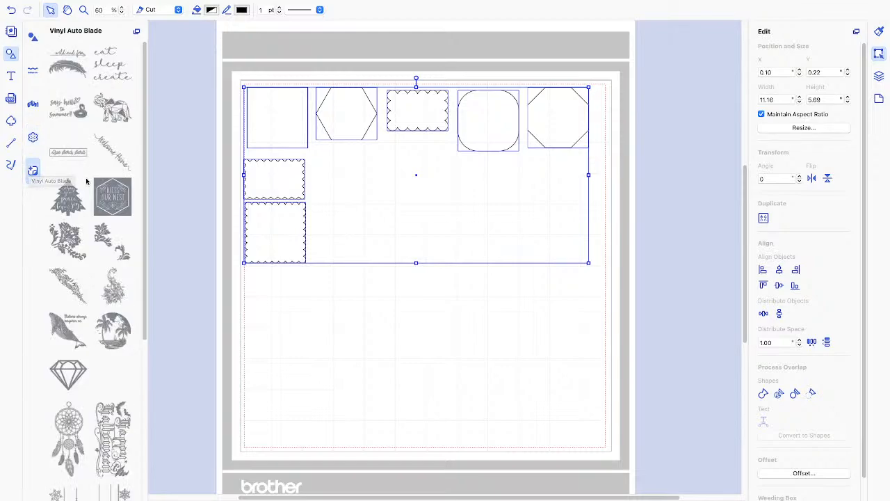
scroll(86, 179, "down", 5)
scroll(86, 181, "down", 3)
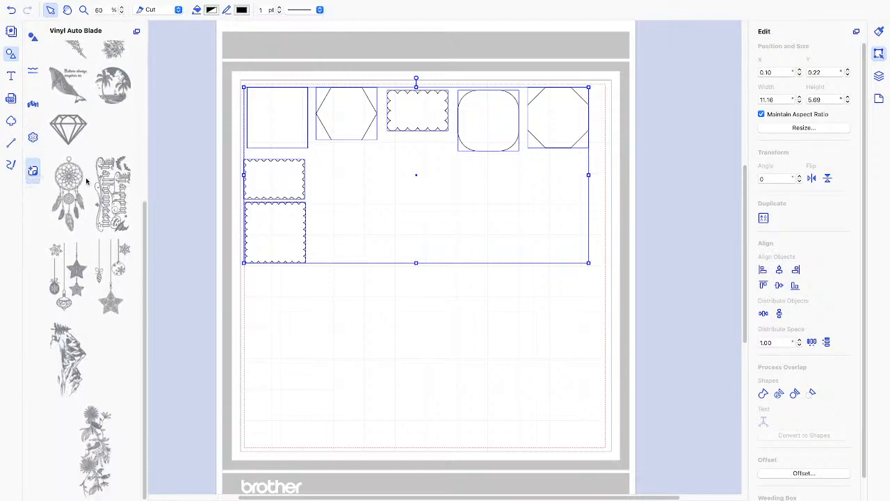
scroll(87, 181, "up", 8)
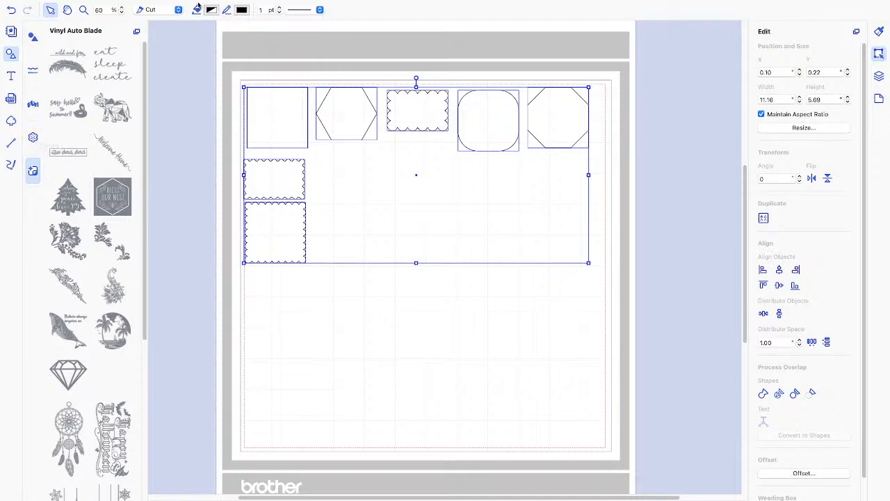
Examine the premium Tiling feature and its available tiling sizes, and leave it without exporting.
mouse_move(168, 4)
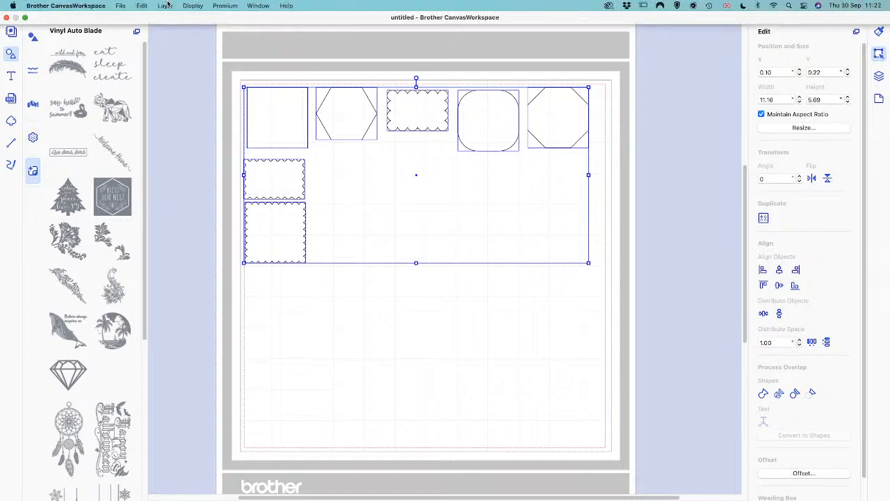
left_click(230, 7)
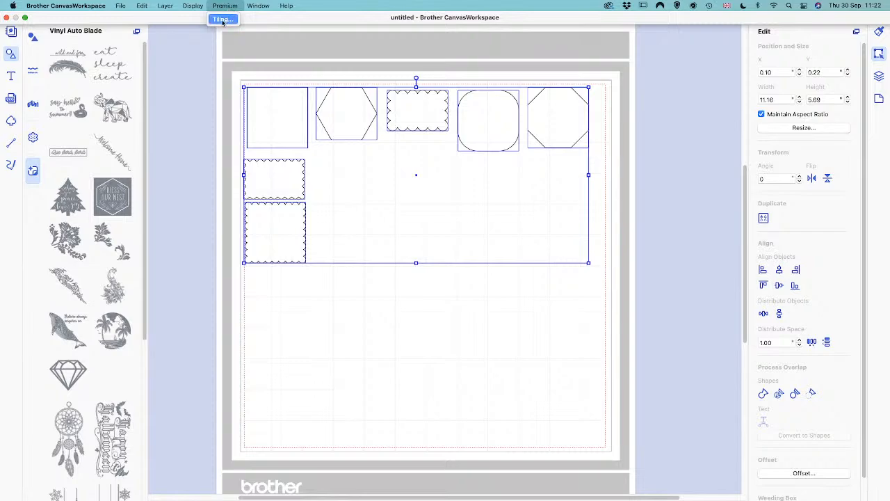
left_click(223, 19)
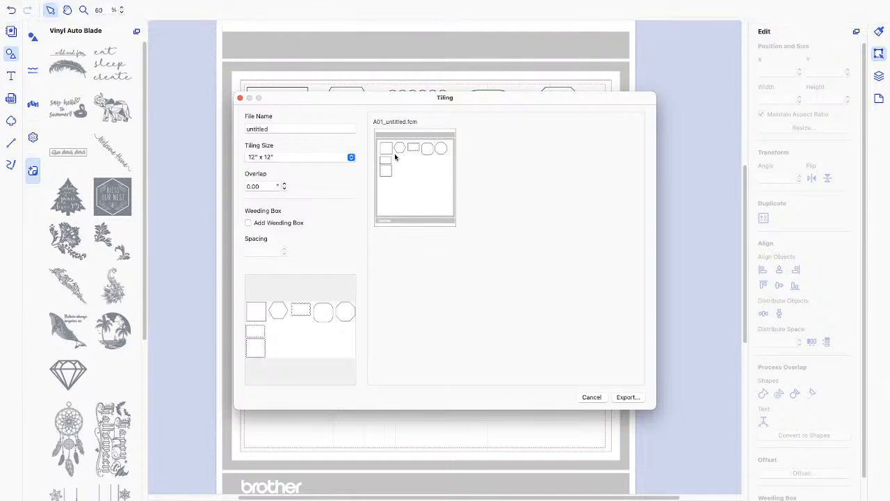
left_click(351, 158)
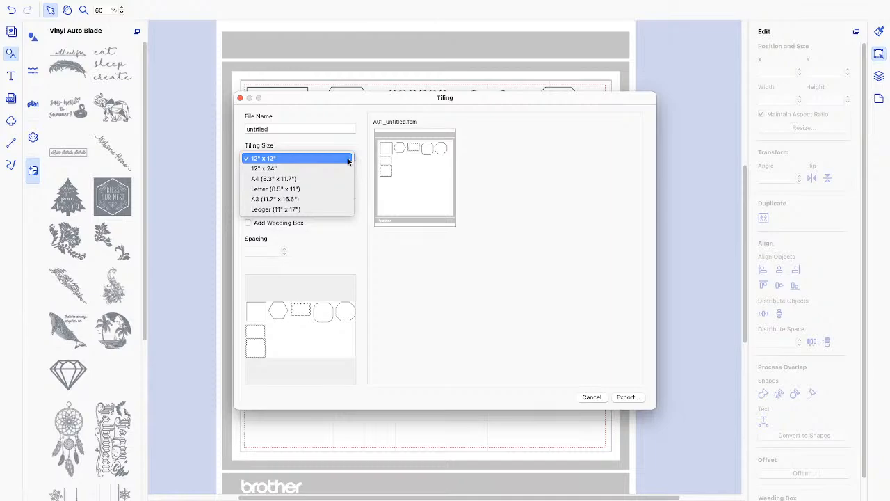
left_click(591, 398)
left_click(591, 398)
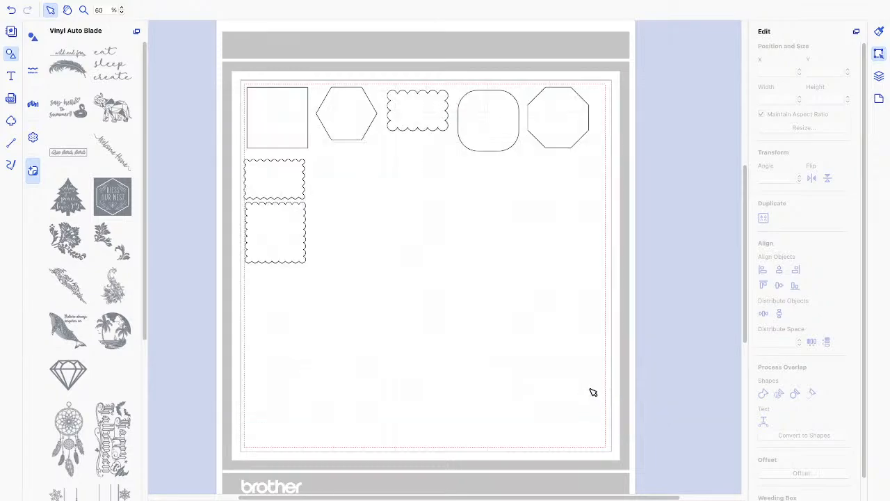
Change the artboard to Custom Size (for Tiling) at 25 by 25 inches.
left_click(879, 98)
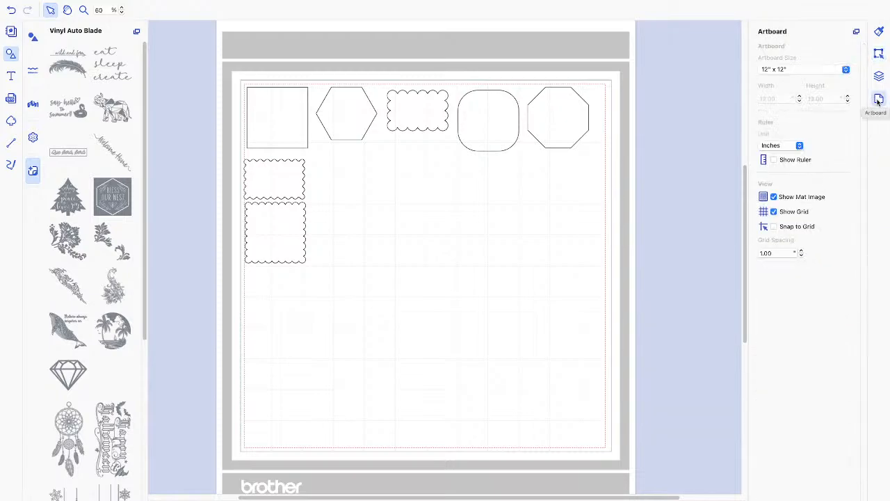
left_click(782, 71)
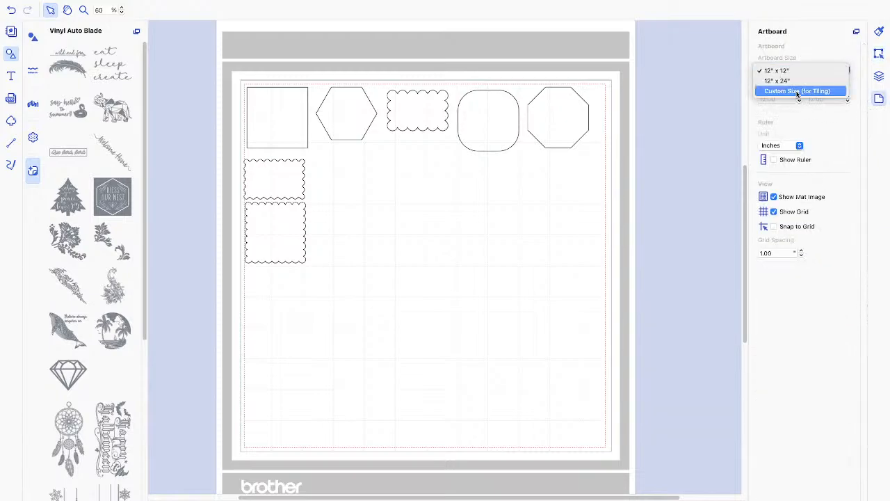
left_click(798, 92)
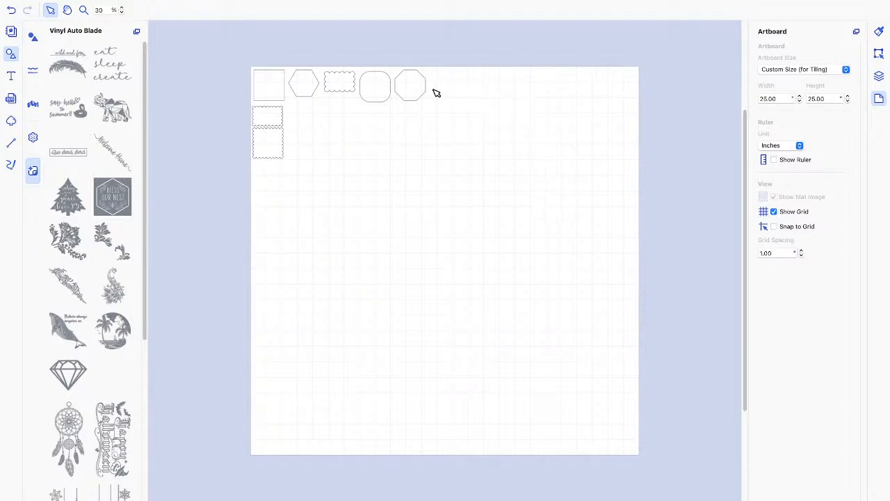
Extend the upper row with the finely scalloped rectangle and square, followed by copies of the plain square and the scalloped square.
left_click(276, 116)
left_click_drag(295, 119, 478, 87)
left_click_drag(276, 145, 496, 89)
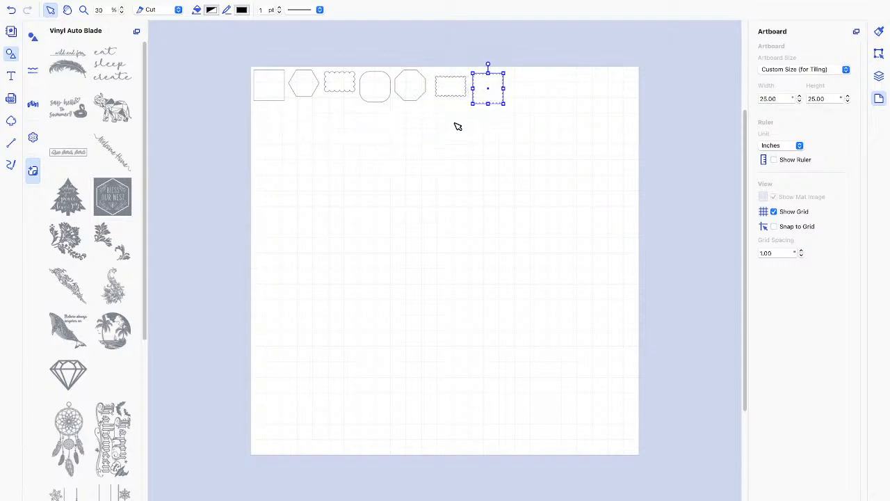
left_click_drag(278, 89, 566, 91)
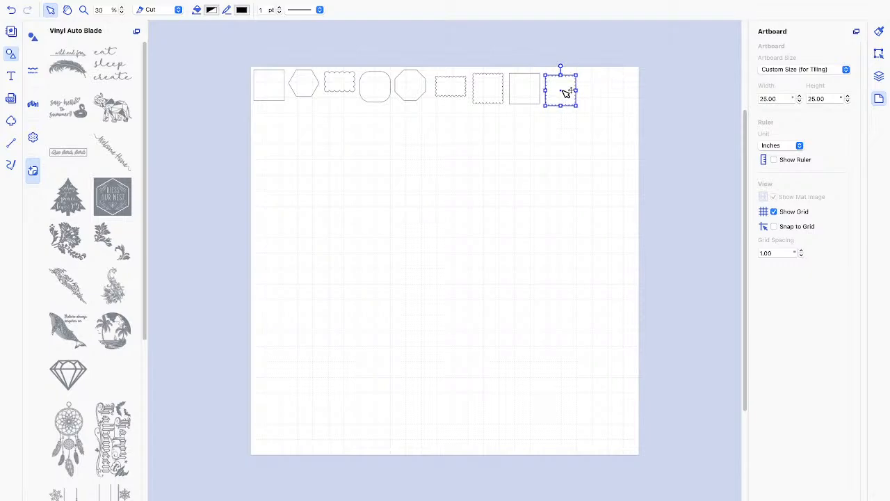
Scatter copies of the square, hexagon, rounded square and scalloped shapes from the upper row across the middle and lower parts of the artboard.
left_click_drag(272, 84, 275, 234)
left_click_drag(304, 85, 313, 240)
left_click_drag(347, 80, 329, 311)
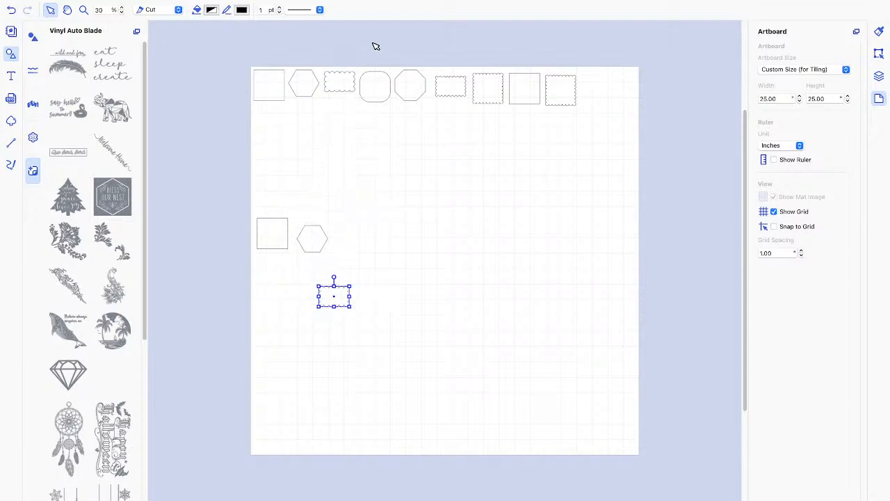
left_click_drag(379, 85, 346, 336)
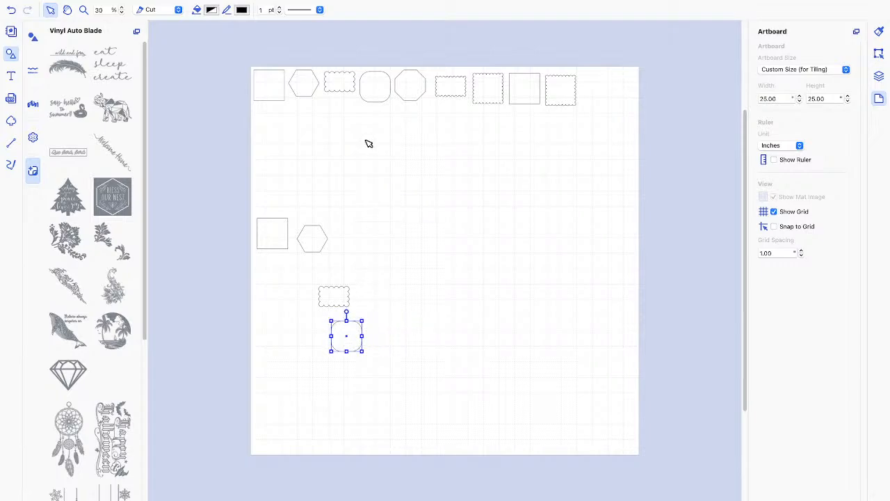
left_click_drag(382, 89, 398, 344)
left_click_drag(449, 84, 447, 372)
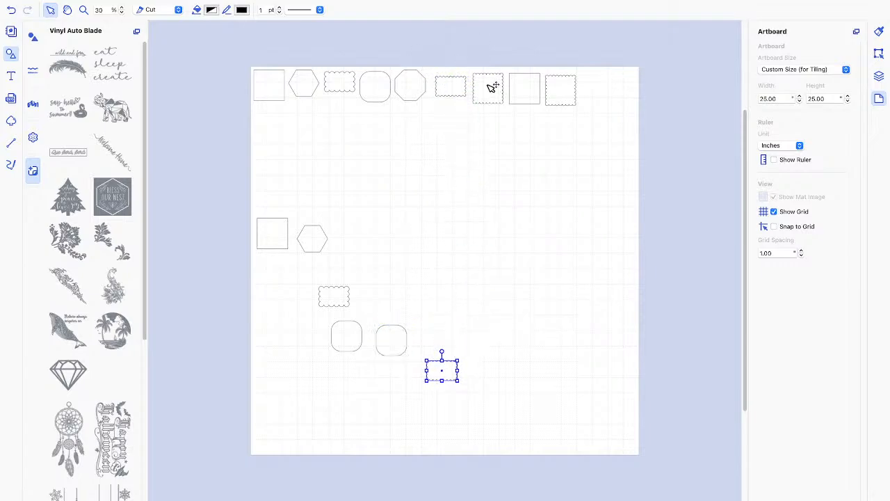
left_click_drag(491, 88, 511, 346)
left_click_drag(558, 90, 600, 406)
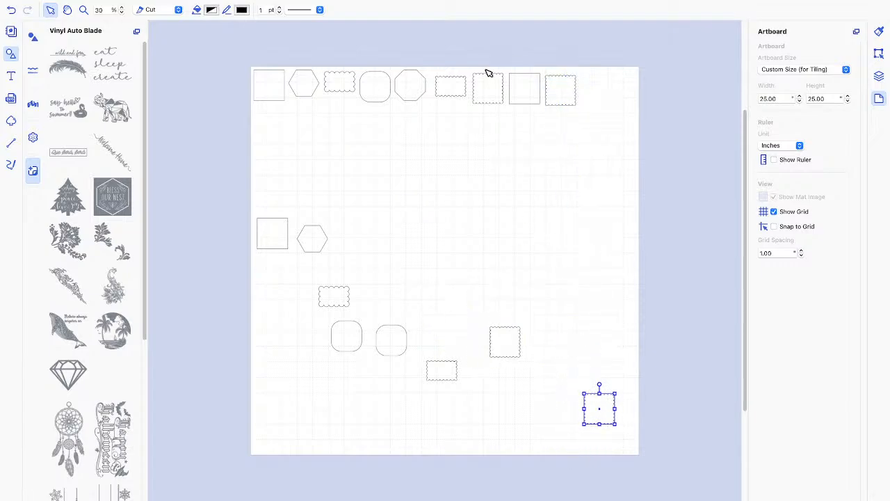
left_click_drag(491, 93, 299, 406)
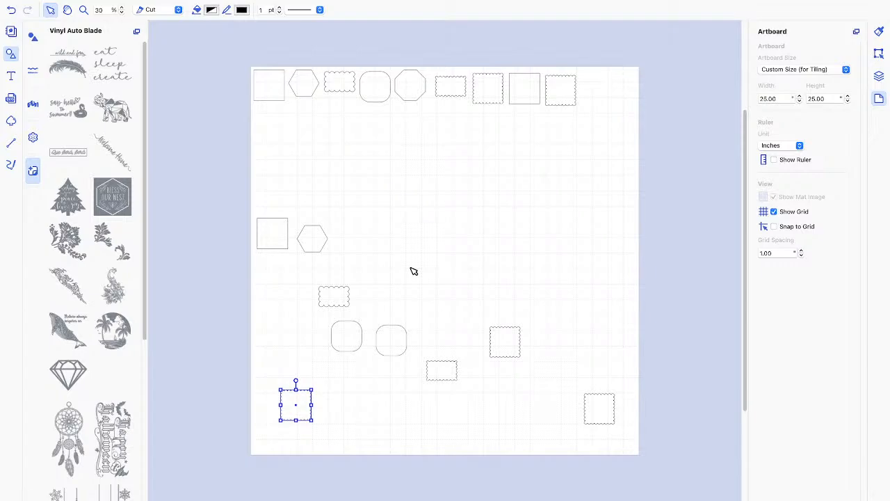
Reopen the premium Tiling feature for the 25 by 25 inch artboard and raise the tile overlap to 0.75 inches.
mouse_move(194, 2)
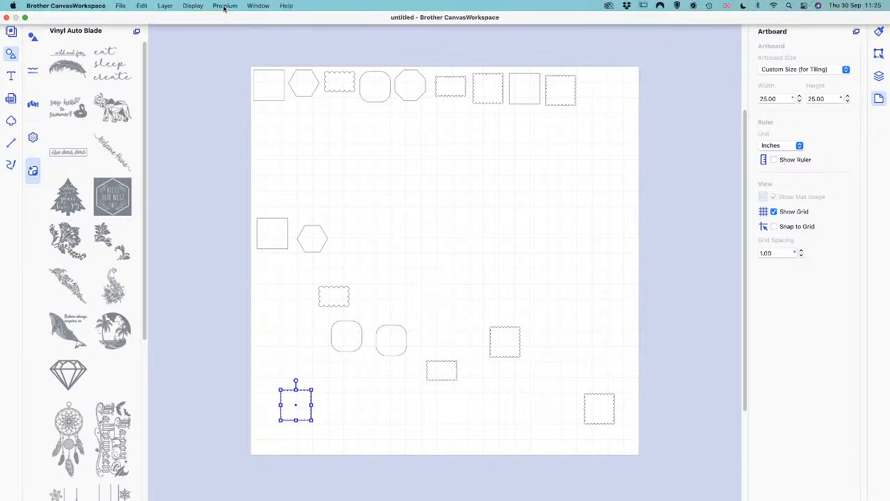
left_click(223, 7)
left_click(226, 20)
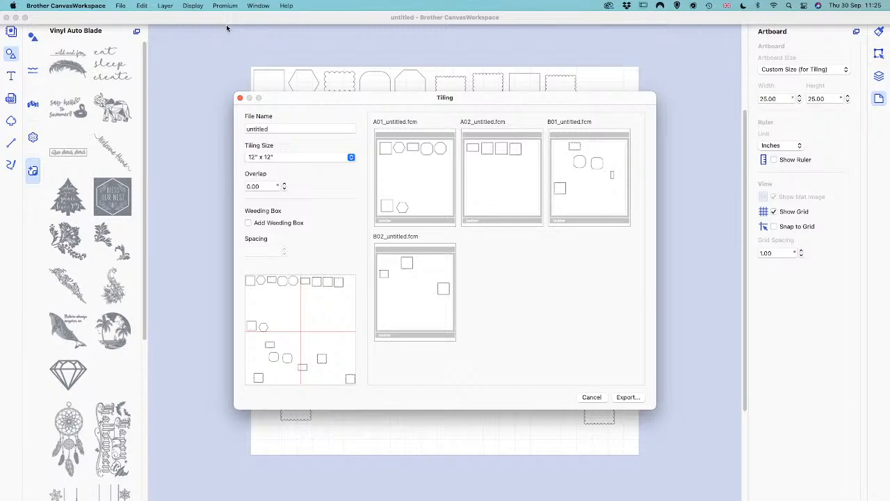
left_click(284, 184)
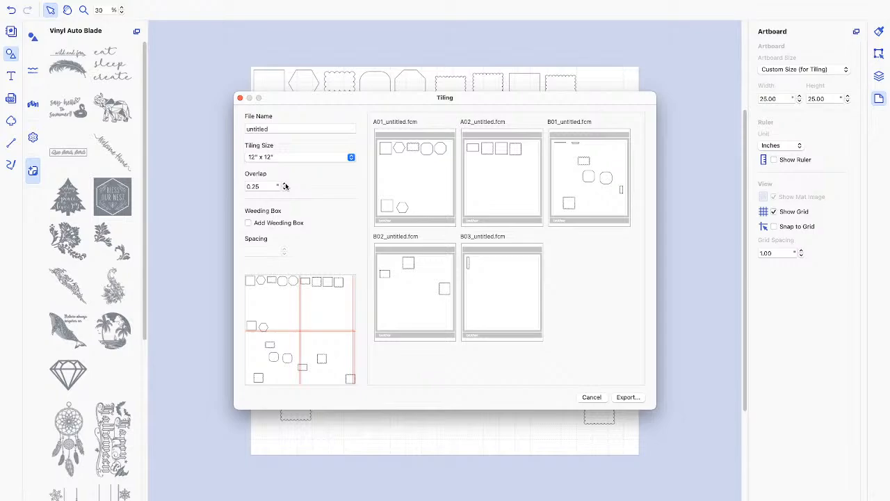
left_click(284, 184)
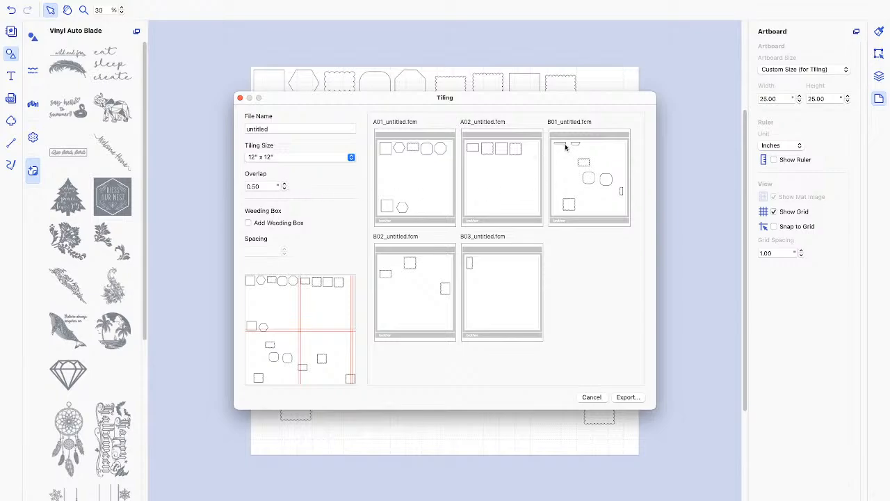
left_click(284, 185)
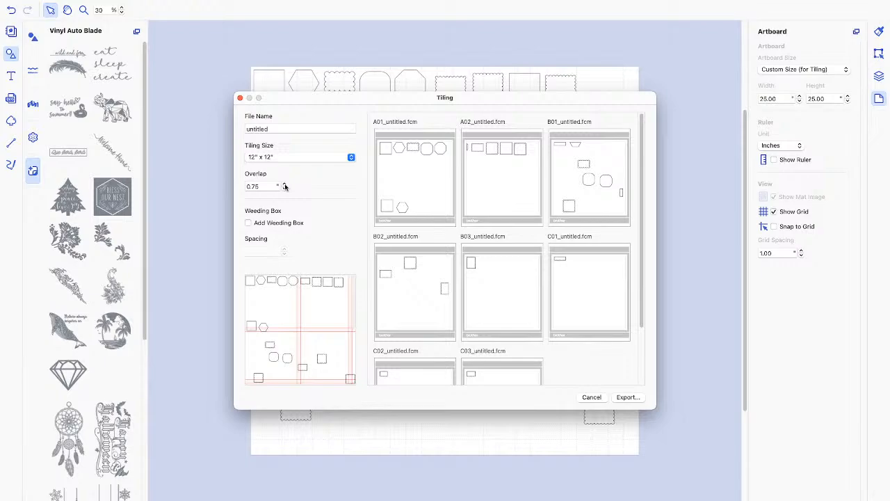
Add a weeding box to the tiles and set its spacing to 0.50 inches.
left_click(248, 223)
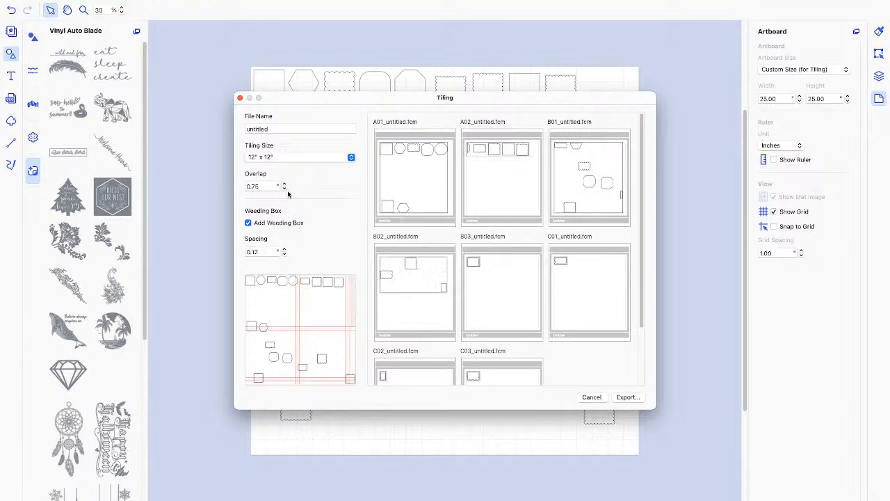
left_click(284, 254)
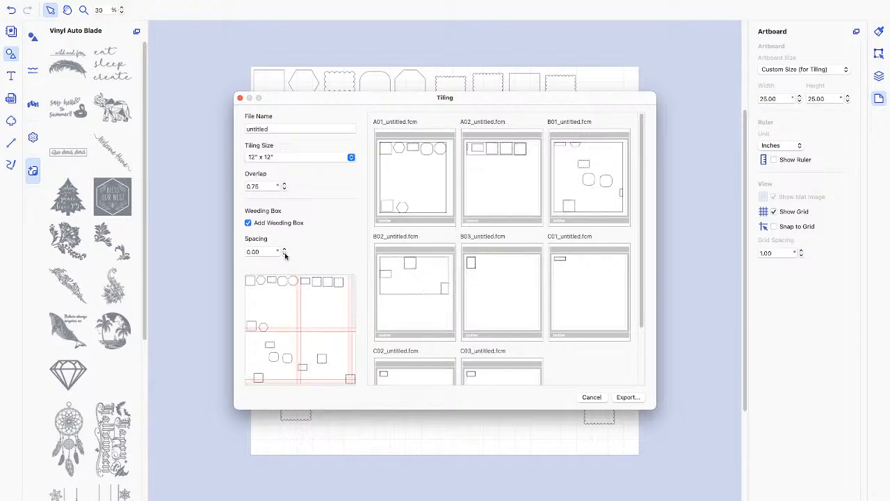
left_click(284, 251)
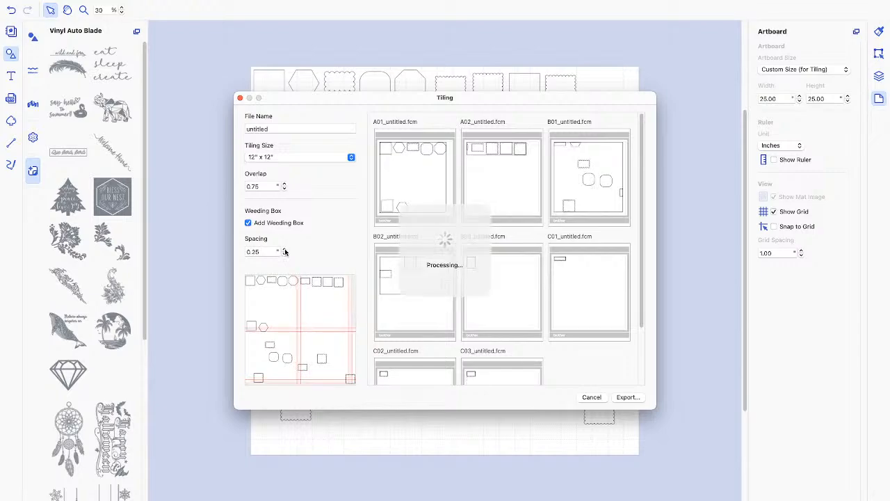
left_click(285, 252)
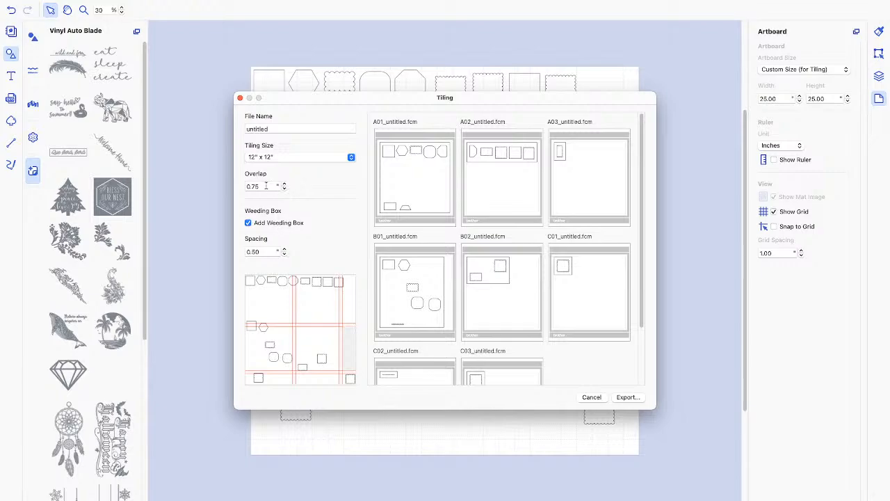
Set the tile overlap to 0.00 inches.
left_click_drag(260, 187, 235, 185)
type("00")
key("Return")
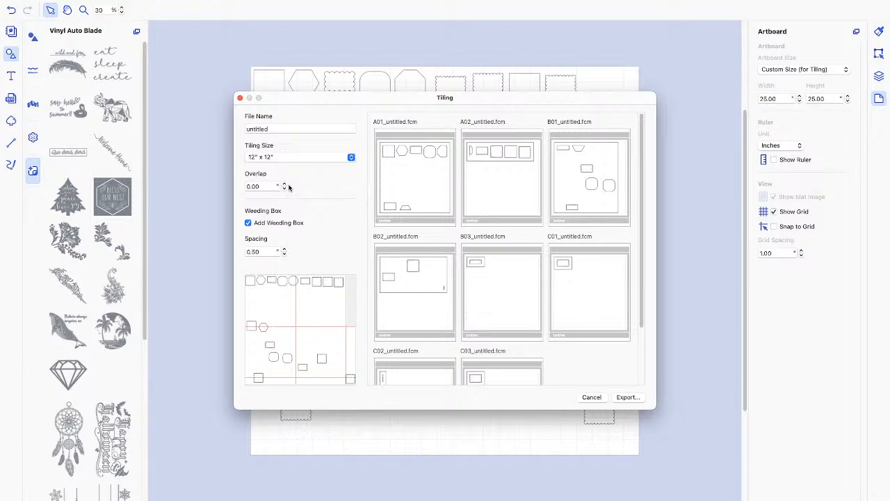
Reduce the weeding box spacing to 0.25 inches, remove the weeding box and leave tiling without exporting.
left_click(284, 255)
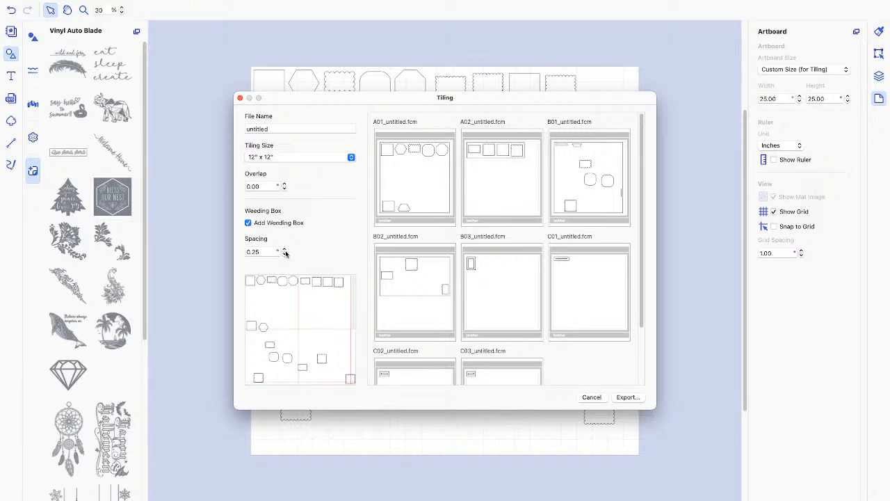
left_click(247, 222)
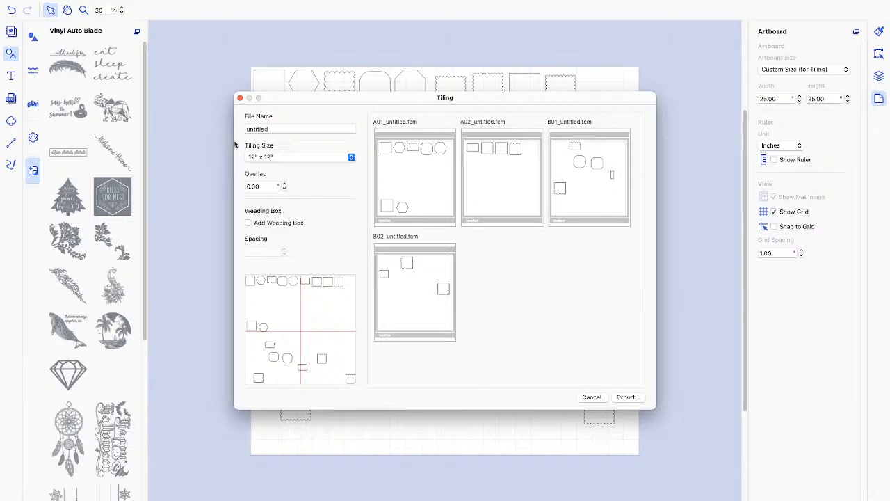
left_click(240, 100)
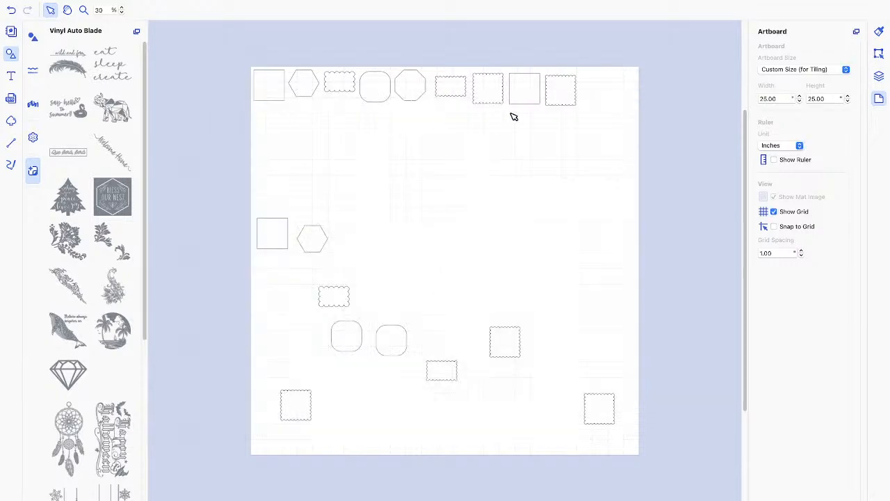
Change the artboard size to 12 by 12 inches and delete all the shapes on it.
left_click(844, 70)
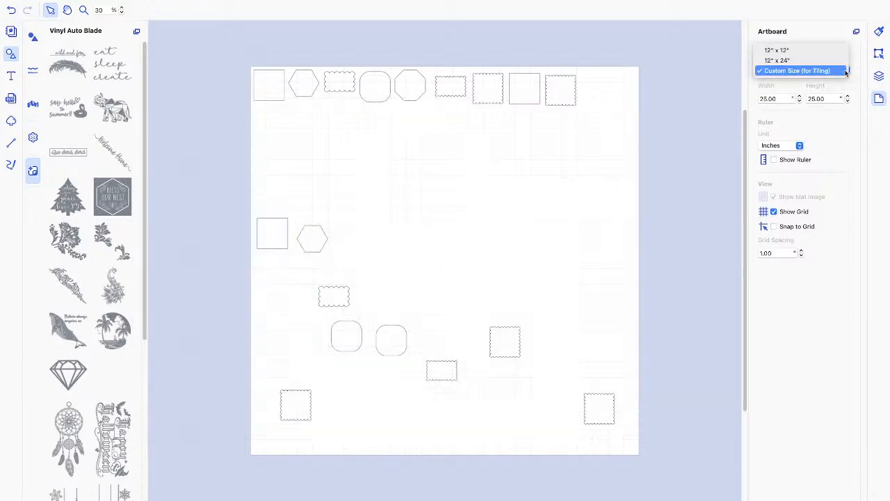
left_click(800, 50)
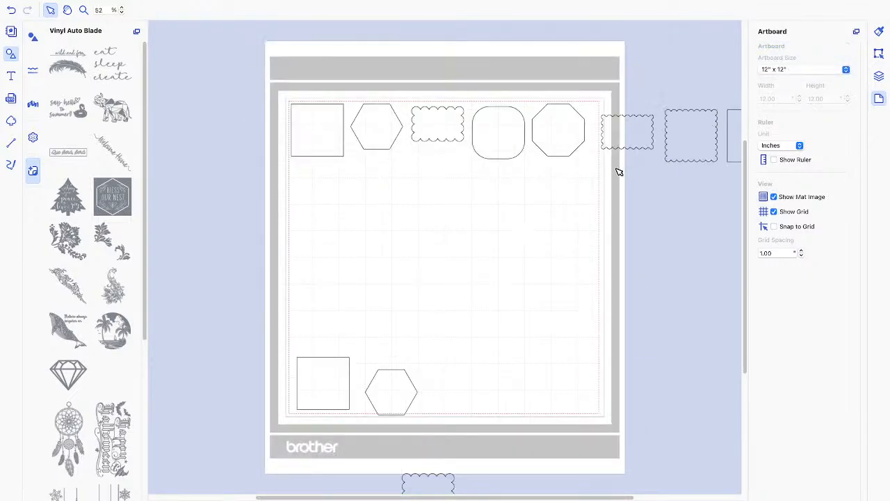
key("ctrl+a")
key("Delete")
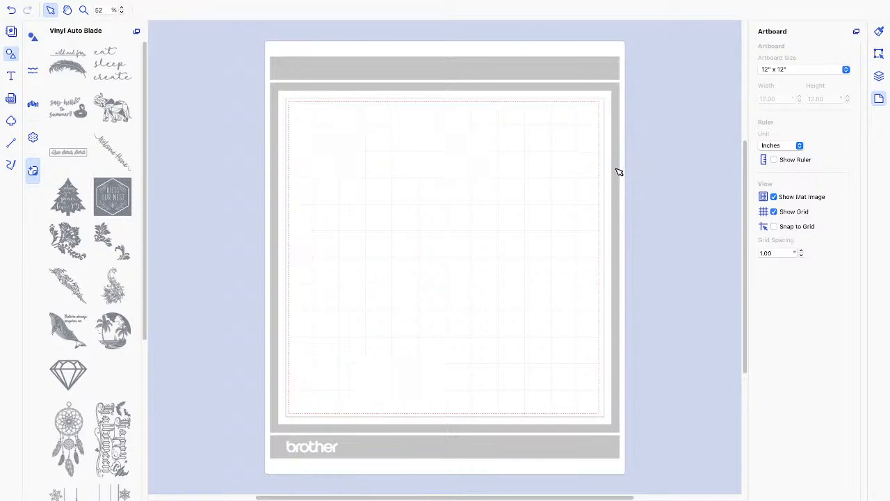
Add the text "Plannercraft Foil Shield" to the mat and move it to about X 0.14, Y 1.04 inches.
left_click(32, 36)
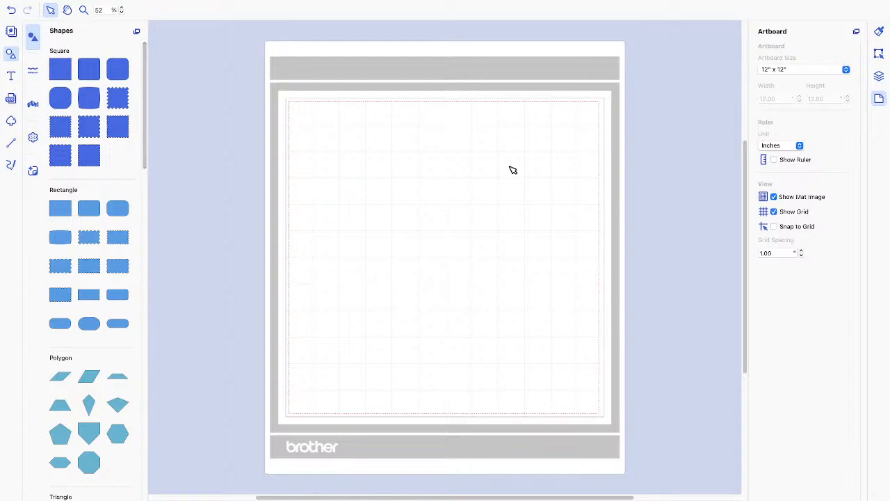
left_click(878, 54)
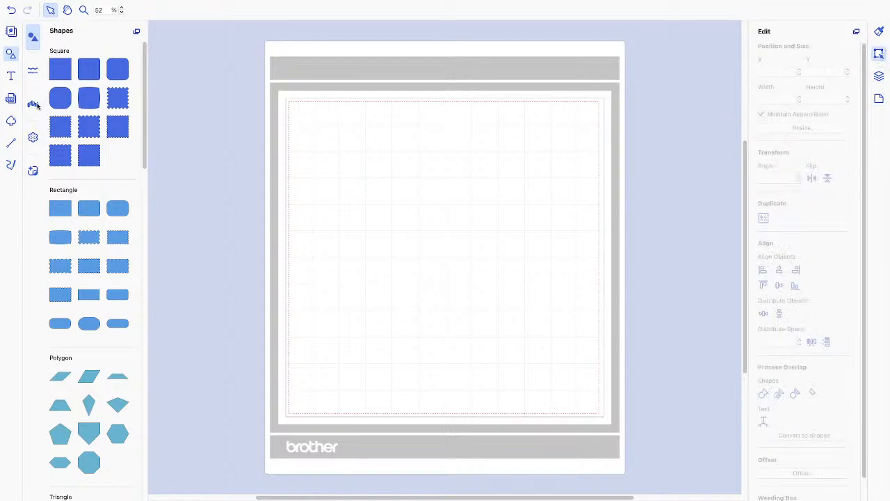
left_click(11, 76)
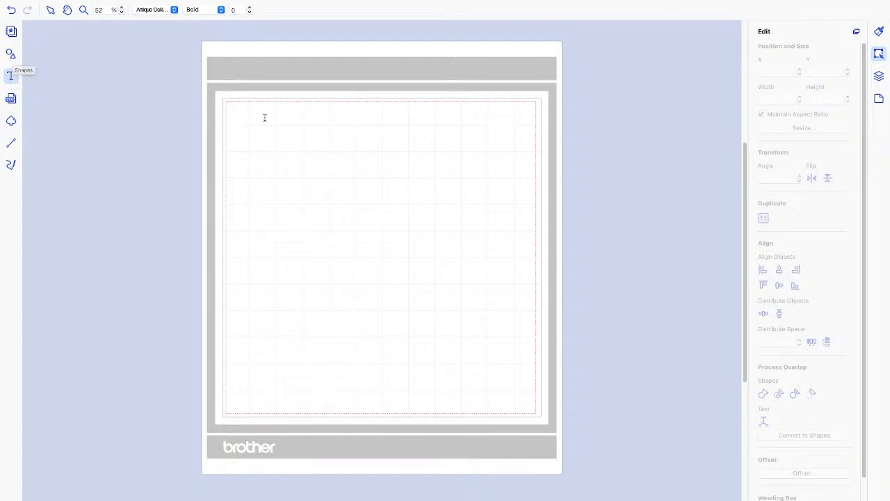
left_click(265, 143)
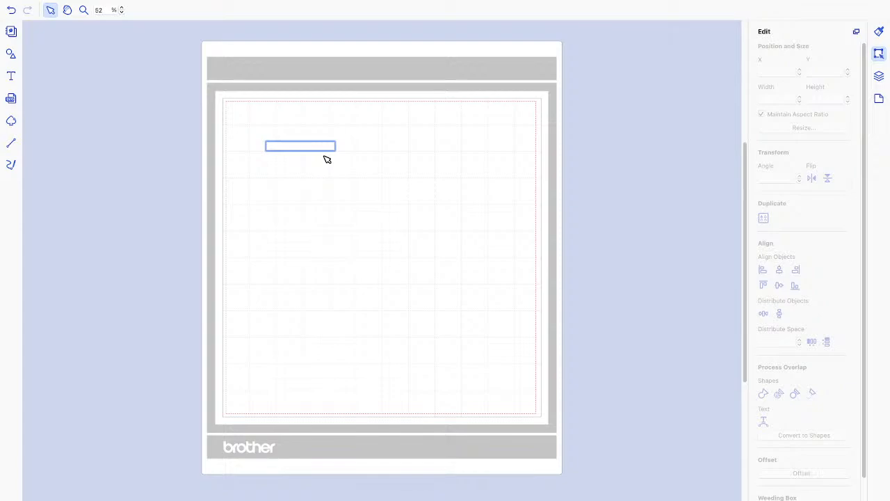
type("Plannercraft Foil Shield")
key("Escape")
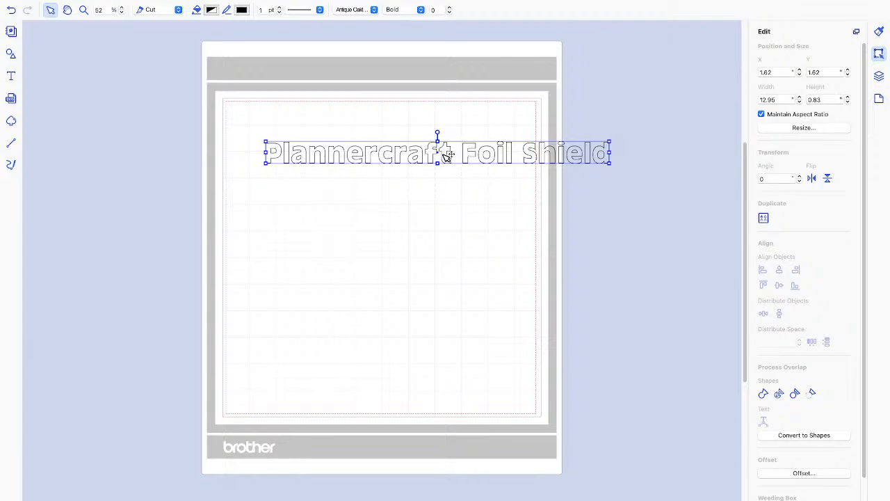
left_click_drag(437, 155, 407, 140)
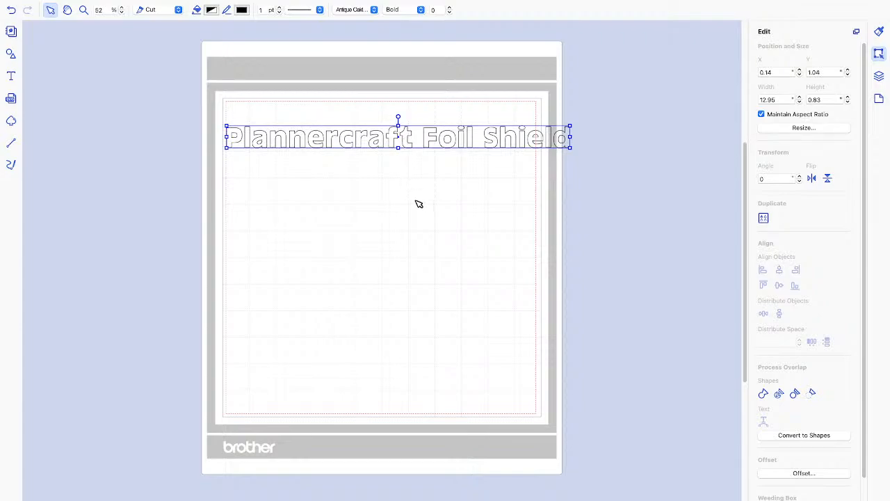
Change the font of the text "Plannercraft Foil Shield" to Scripty SLF V2.
left_click(373, 10)
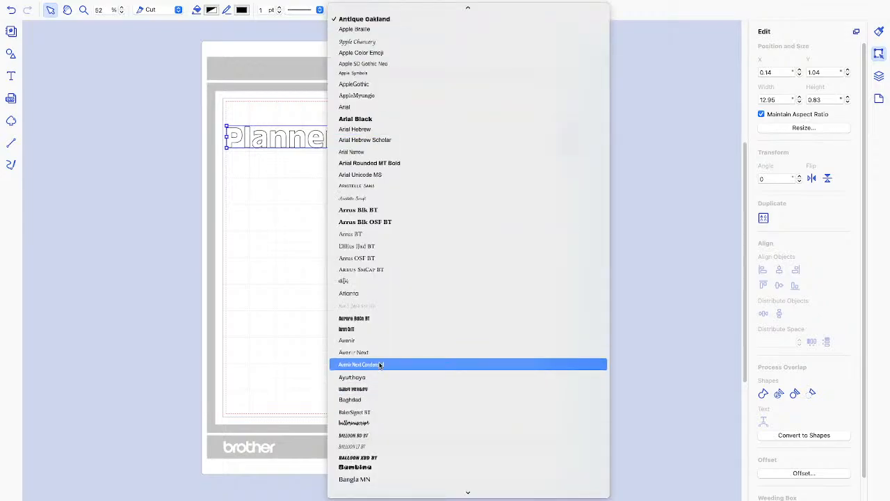
scroll(381, 364, "down", 10)
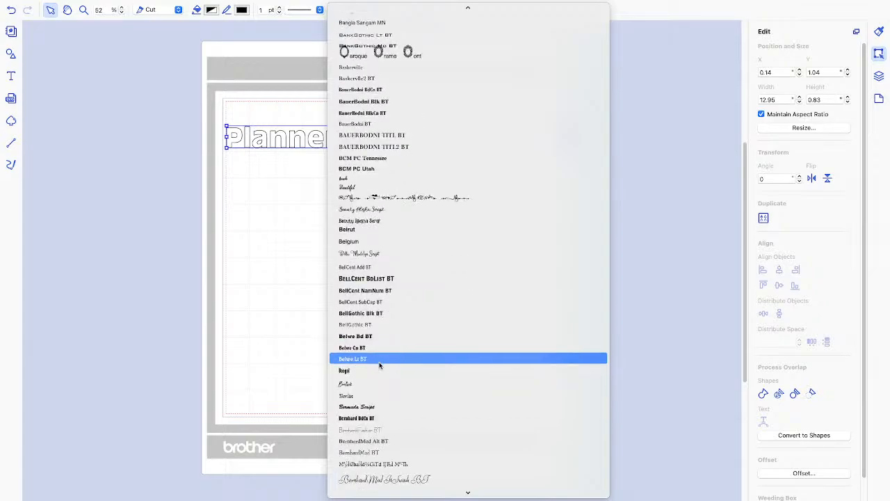
scroll(379, 364, "down", 10)
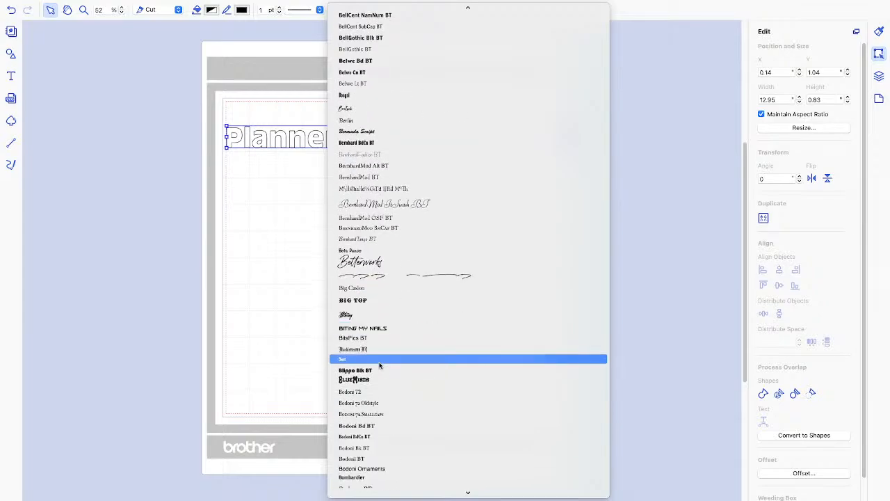
scroll(380, 364, "down", 8)
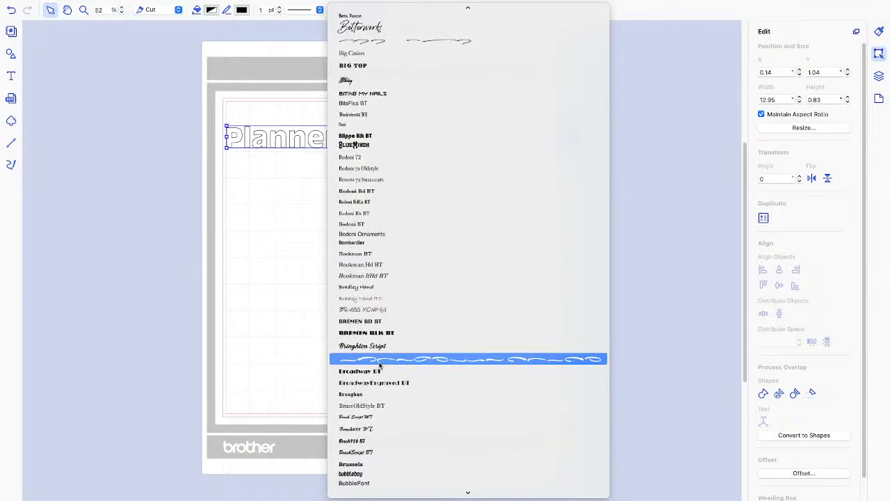
scroll(380, 364, "down", 5)
scroll(379, 365, "down", 5)
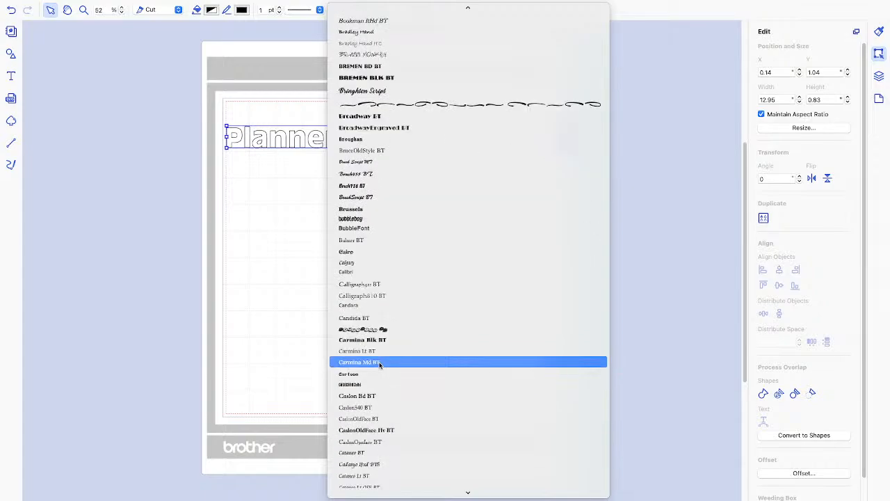
scroll(380, 364, "down", 4)
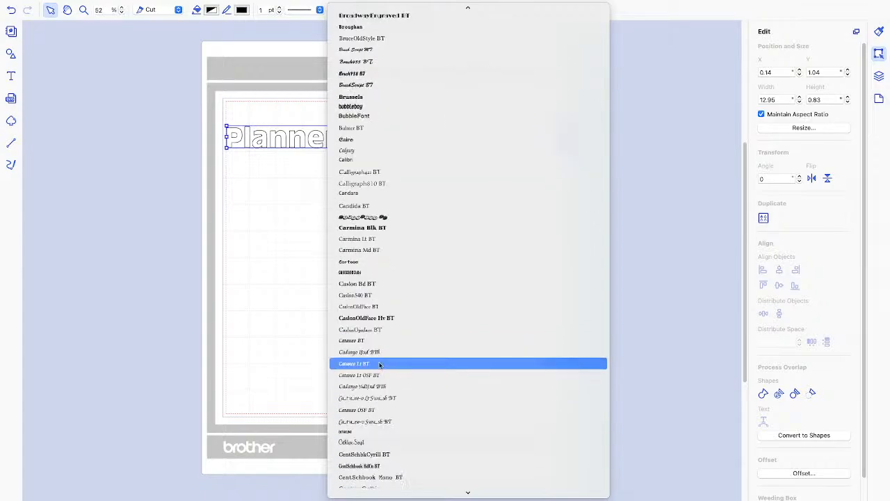
scroll(380, 364, "down", 12)
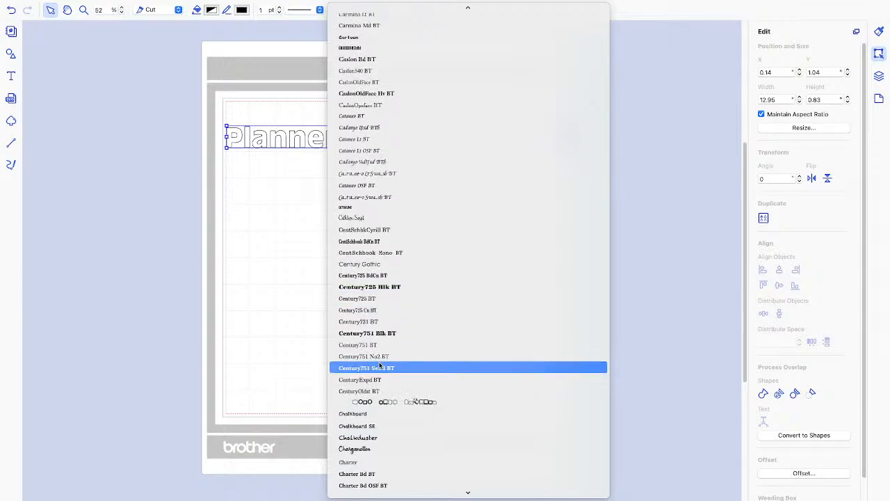
scroll(380, 365, "down", 9)
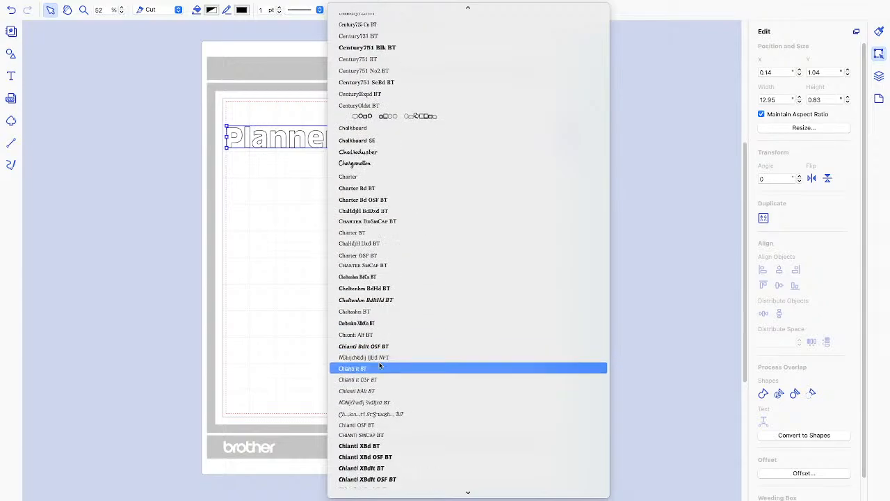
scroll(380, 365, "down", 3)
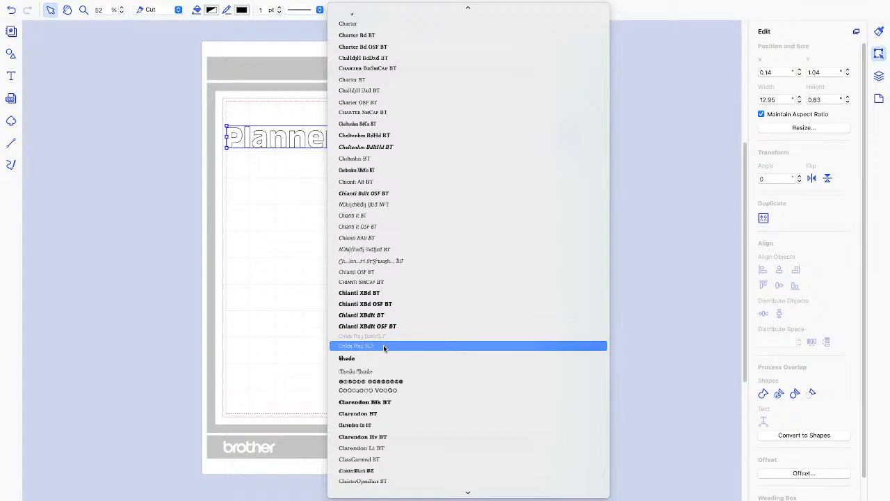
key("s")
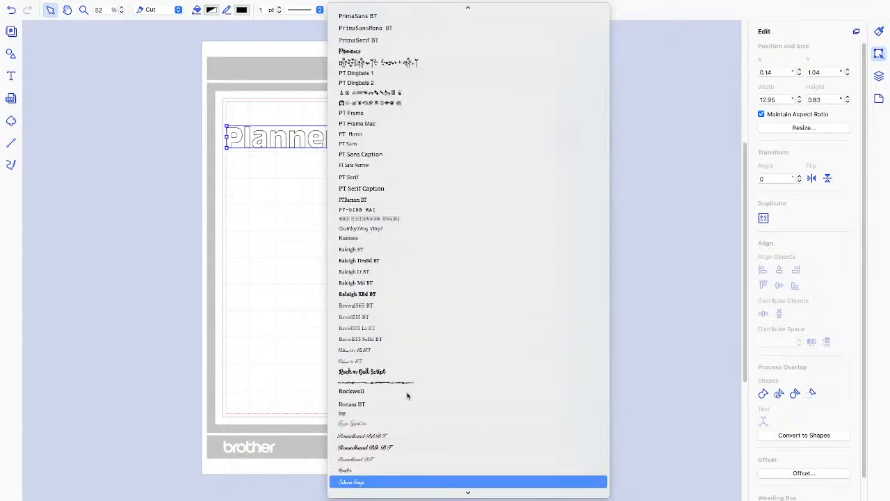
scroll(407, 396, "down", 2)
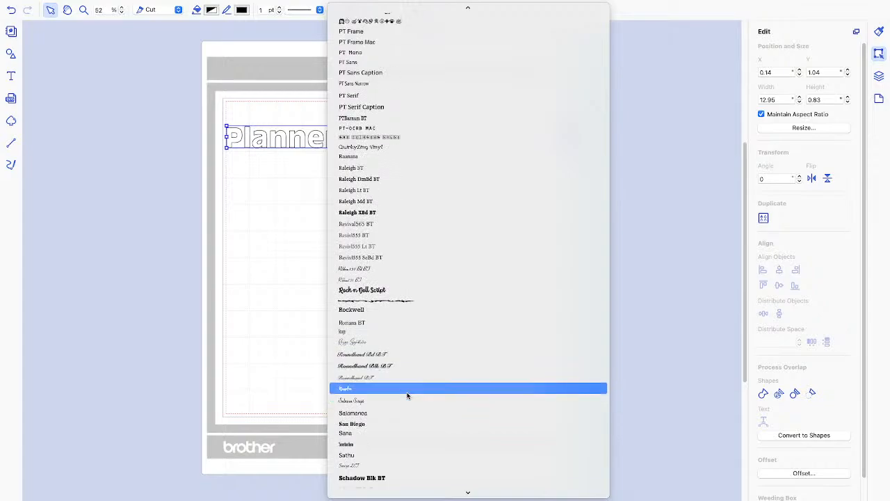
scroll(408, 395, "down", 9)
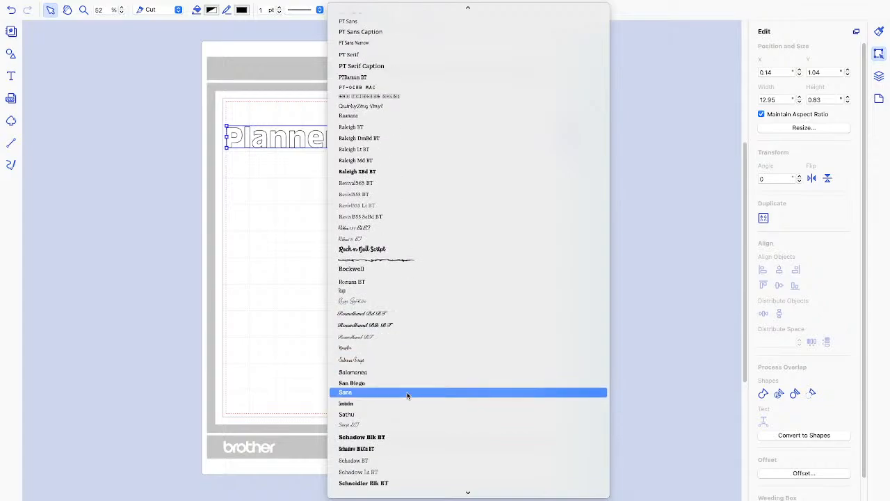
scroll(407, 396, "down", 7)
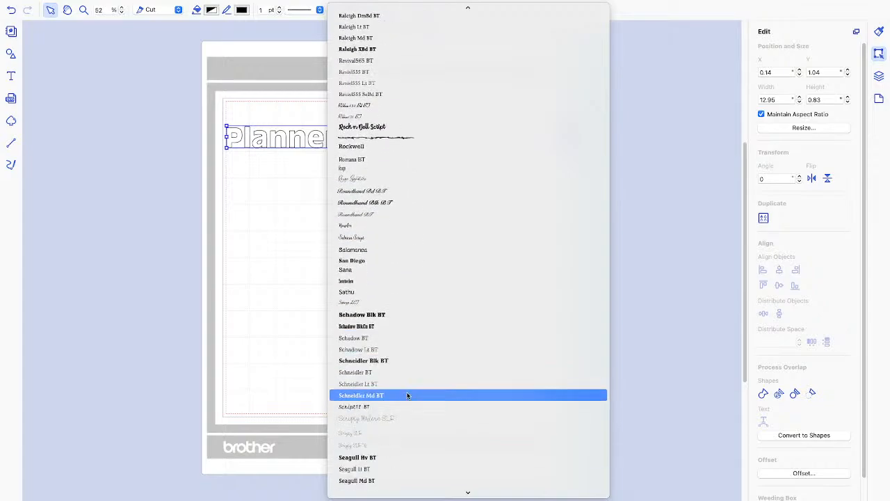
left_click(377, 446)
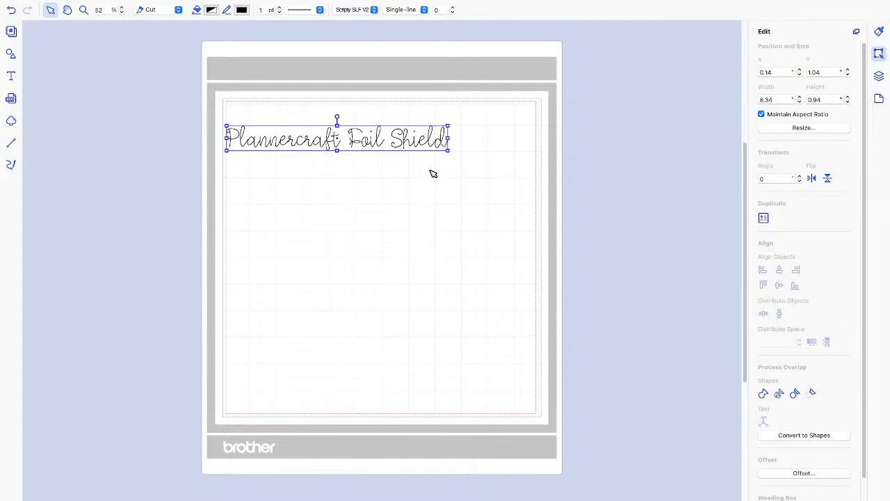
Add a plain circle and move it below the text, to about X 2.64, Y 2.27 inches.
left_click(11, 53)
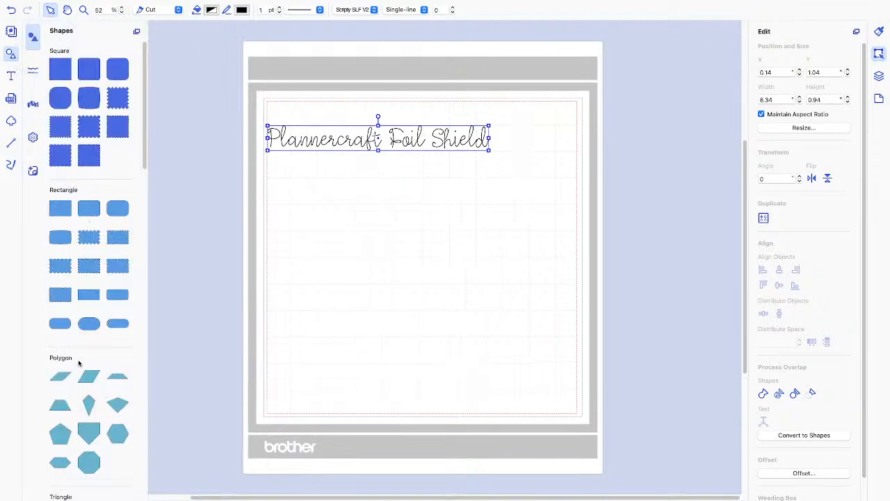
scroll(78, 409, "down", 3)
scroll(78, 409, "down", 8)
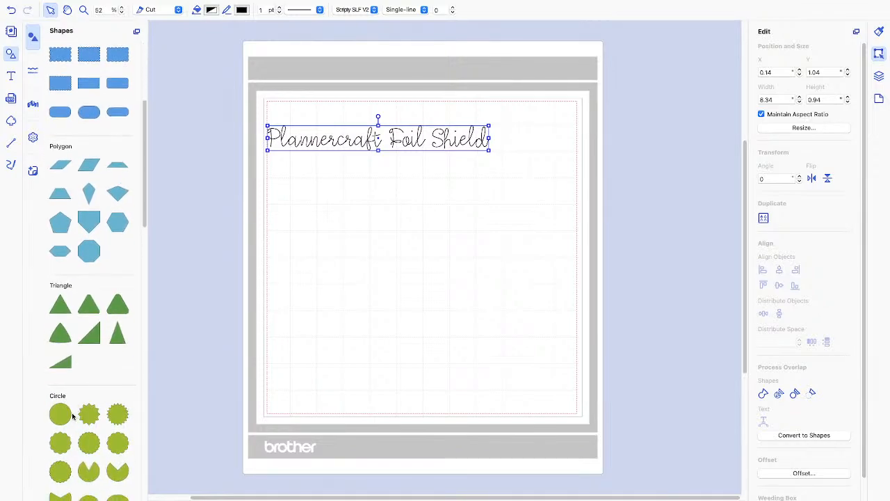
left_click(60, 414)
left_click_drag(315, 178, 382, 234)
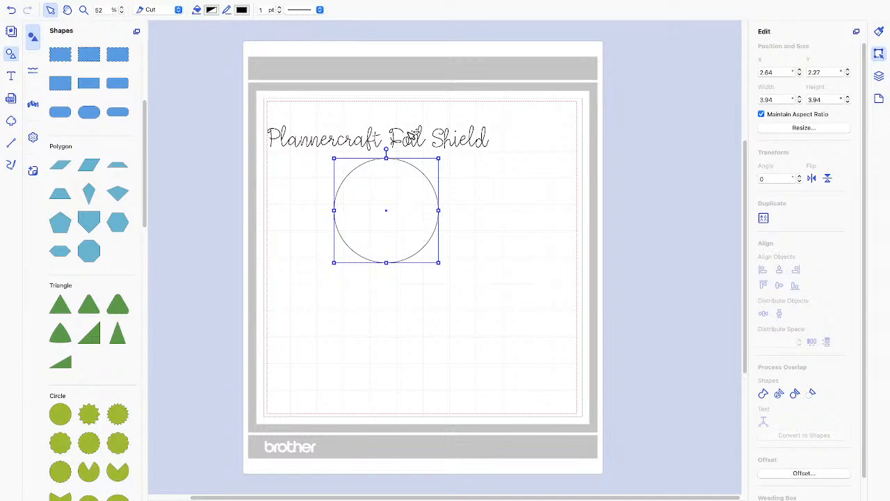
Fit the text to the circle's path and slide its starting point to the circle's upper-left side.
left_click(412, 134, "shift")
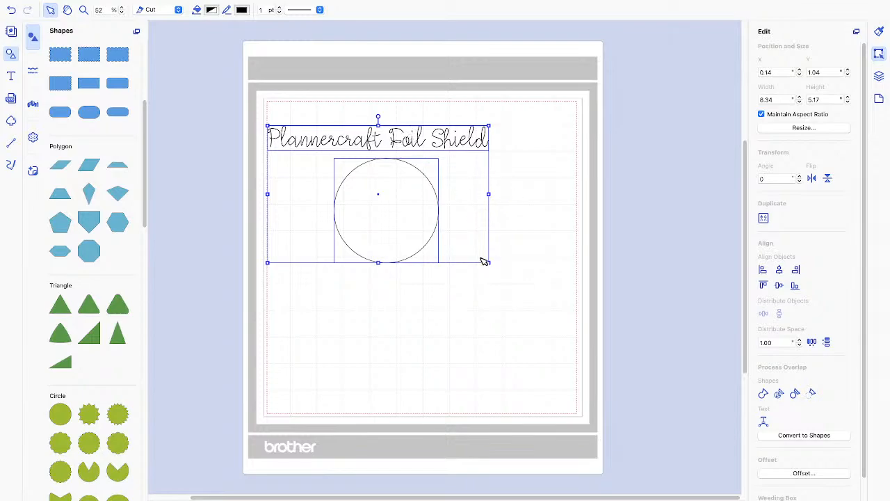
left_click(763, 422)
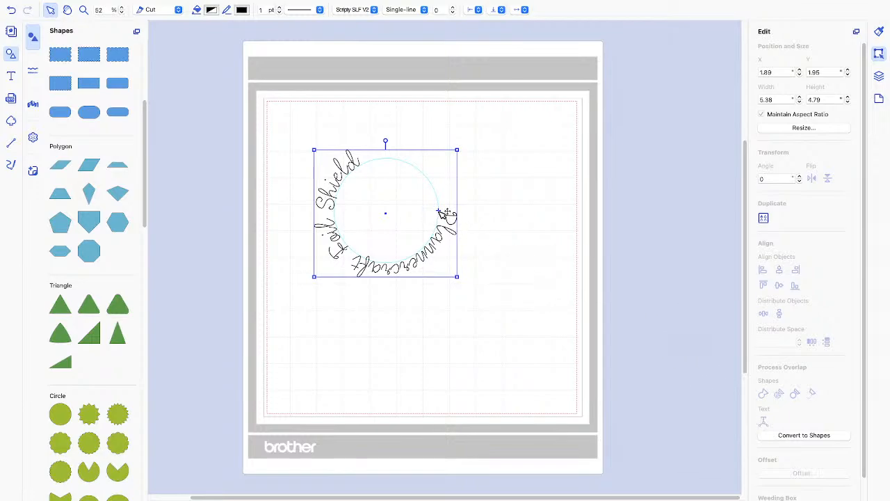
left_click_drag(445, 214, 360, 193)
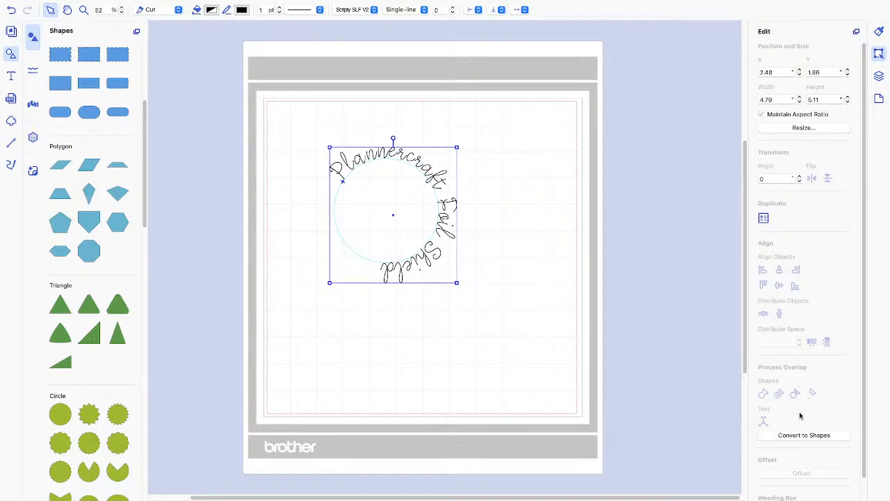
Try Center and right horizontal alignment on the circular text and set it to Distribute.
left_click(880, 31)
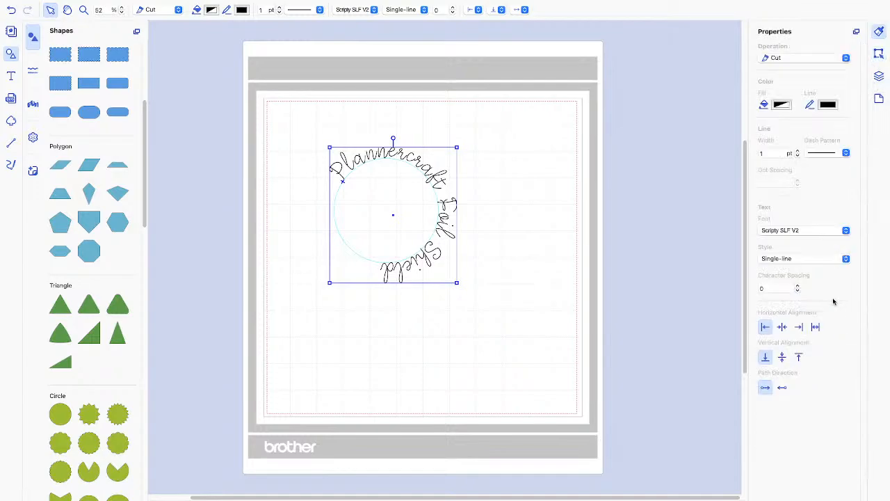
left_click(783, 327)
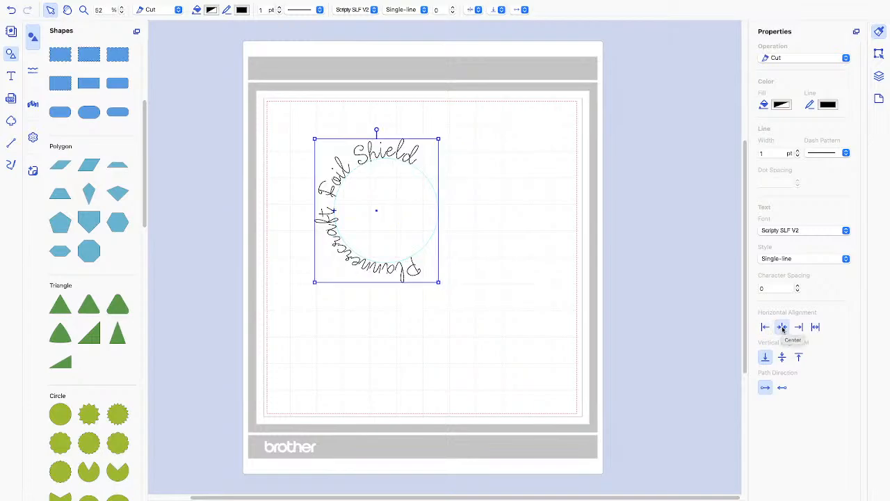
left_click(799, 327)
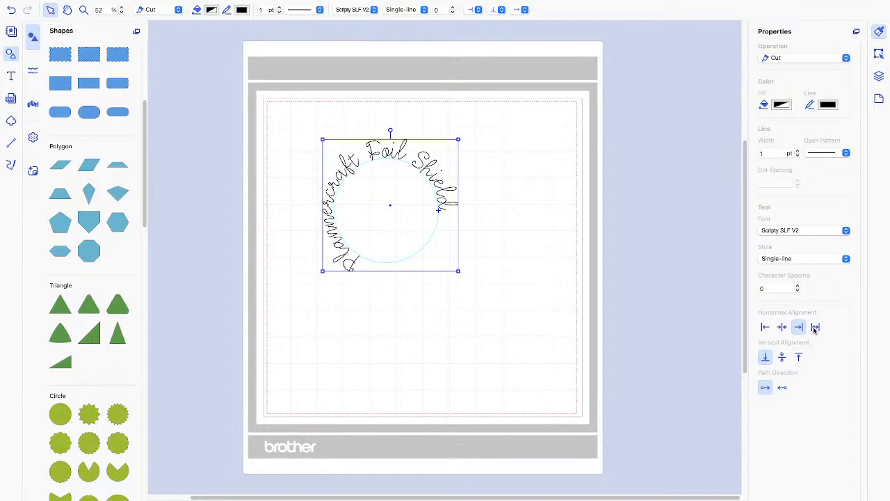
left_click(815, 328)
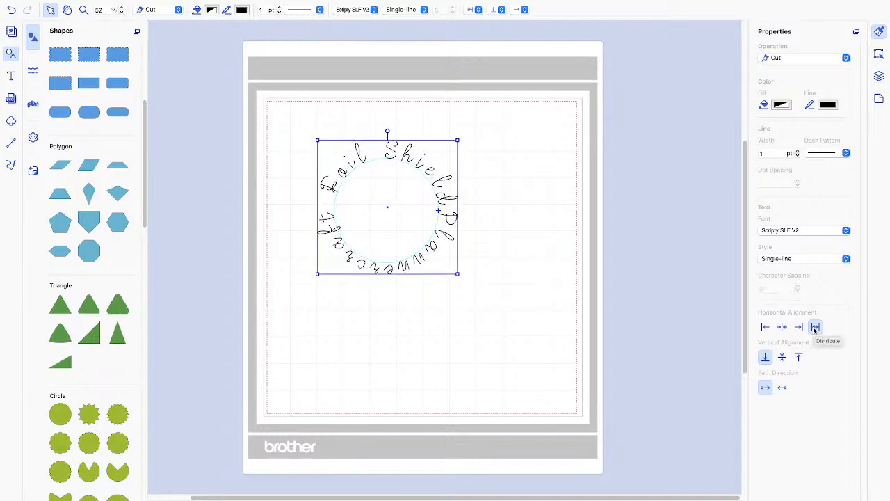
Reverse the circular text's path direction to End to Start and try the middle and Top vertical alignments.
left_click(782, 388)
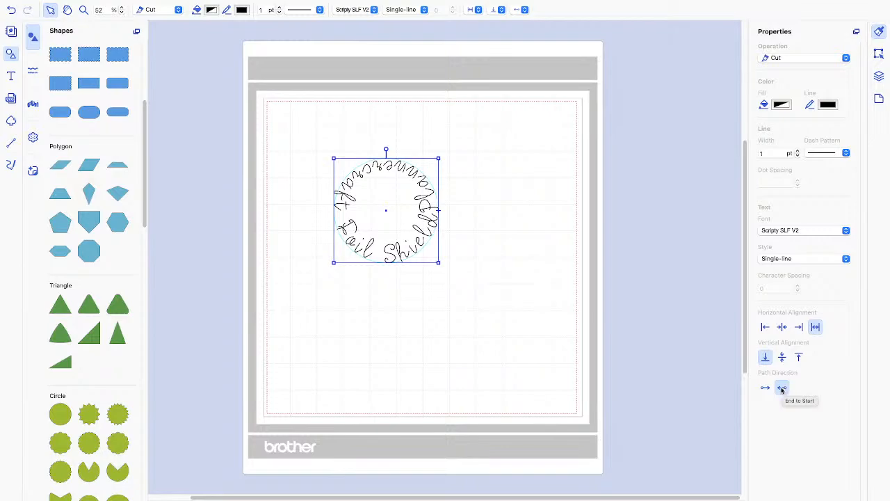
left_click(766, 387)
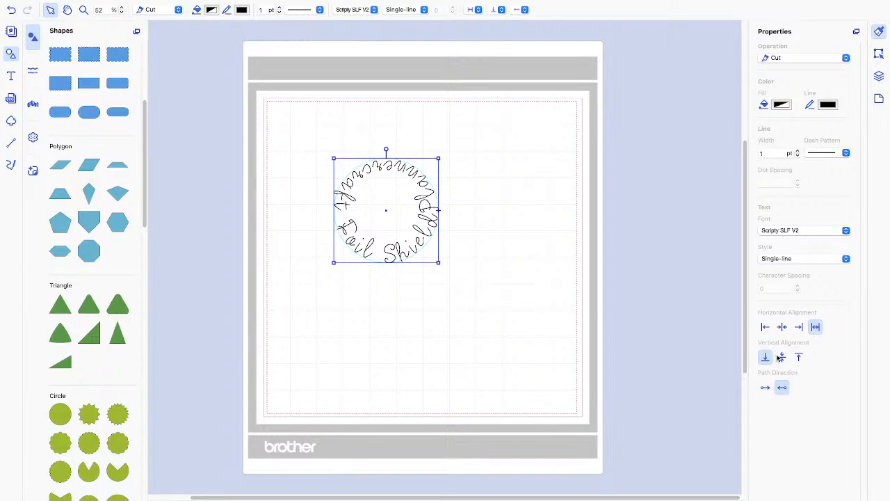
left_click(782, 388)
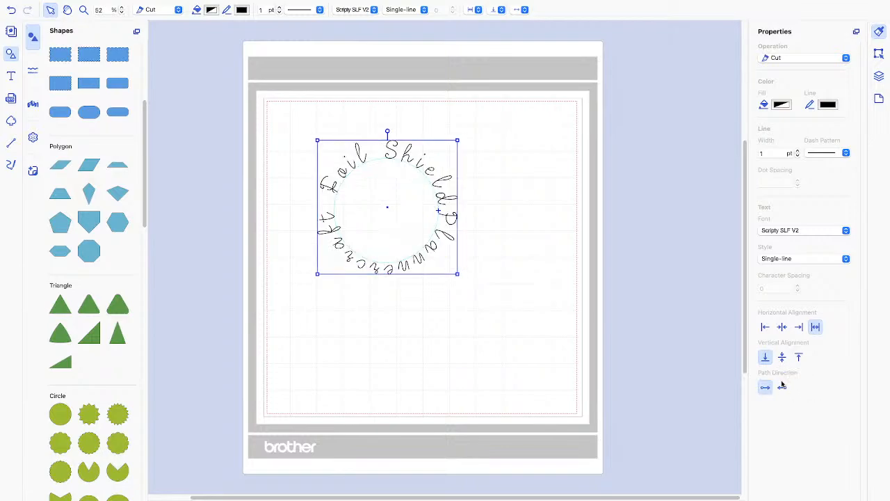
left_click(781, 358)
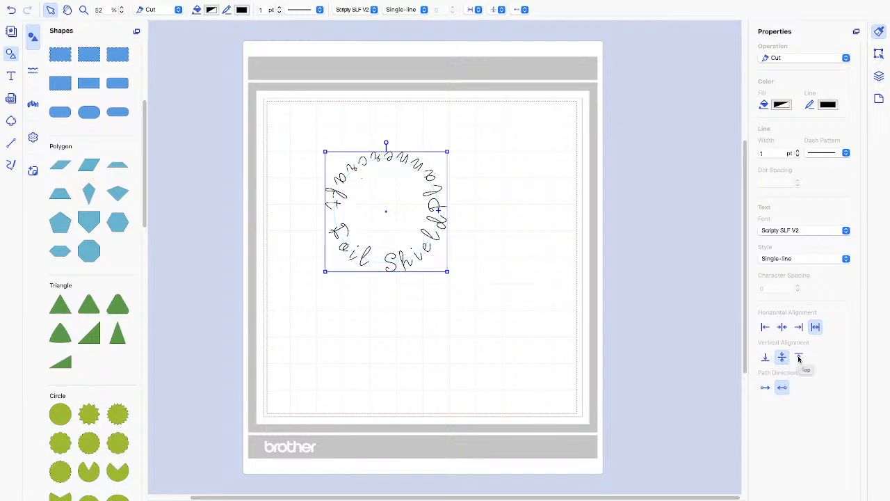
left_click(799, 357)
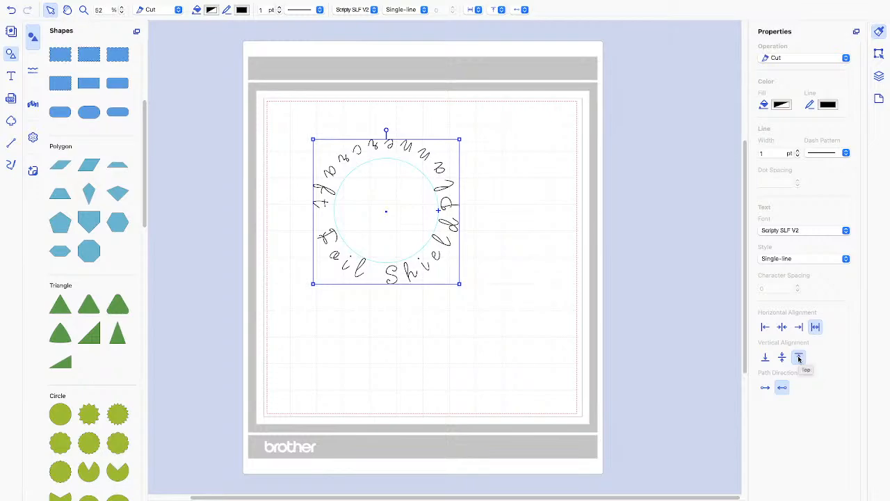
Return the circular text's path direction to Start to End and its vertical alignment to Bottom.
left_click(766, 388)
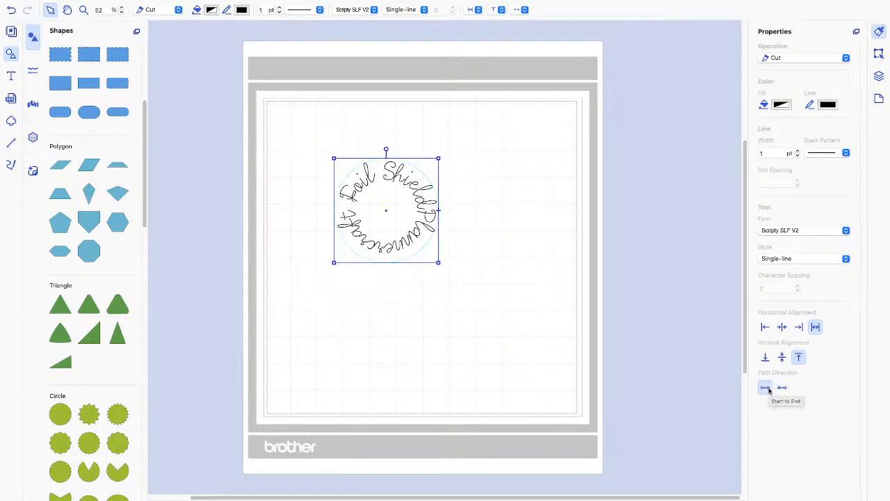
left_click(766, 358)
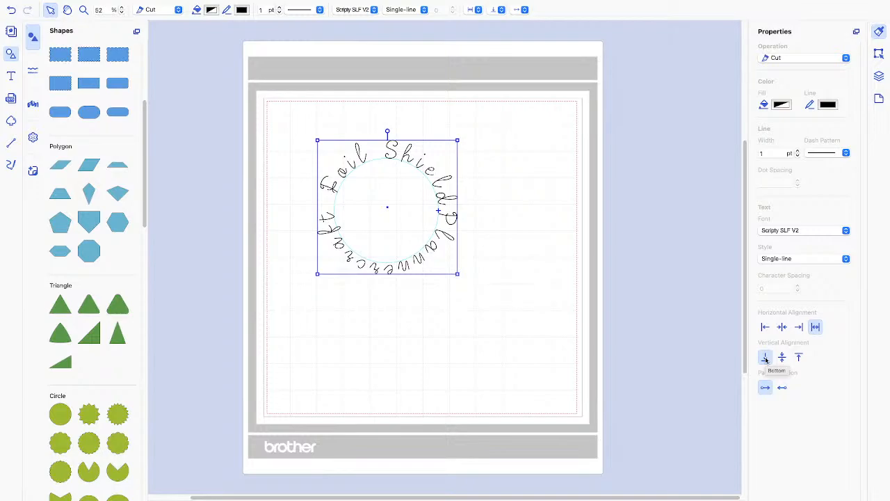
left_click(765, 357)
Delete the circular text together with its path from the mat.
left_click(467, 272)
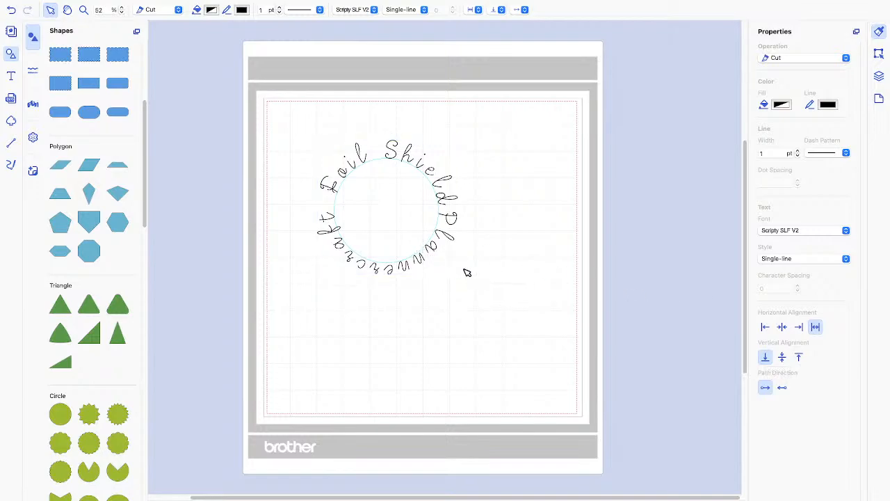
left_click(433, 250)
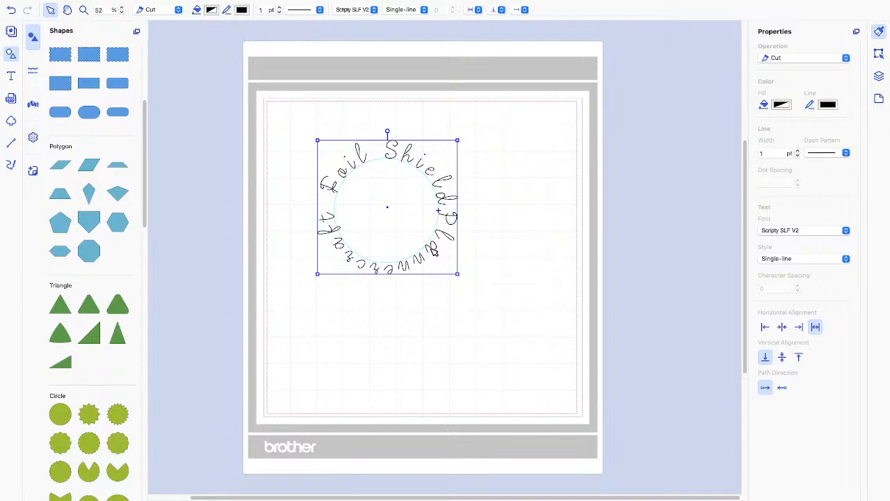
key("Delete")
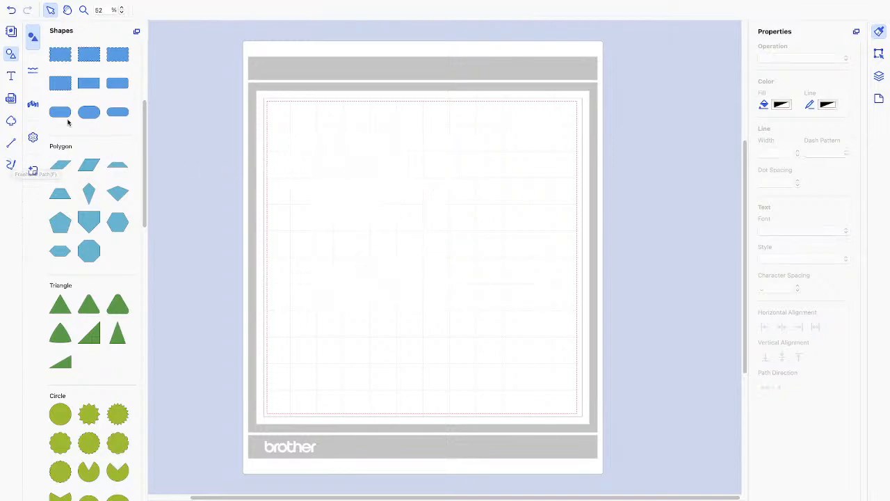
Add a new plain circle from the Circle shapes to the empty mat.
scroll(75, 181, "down", 1)
scroll(75, 181, "down", 3)
left_click(57, 315)
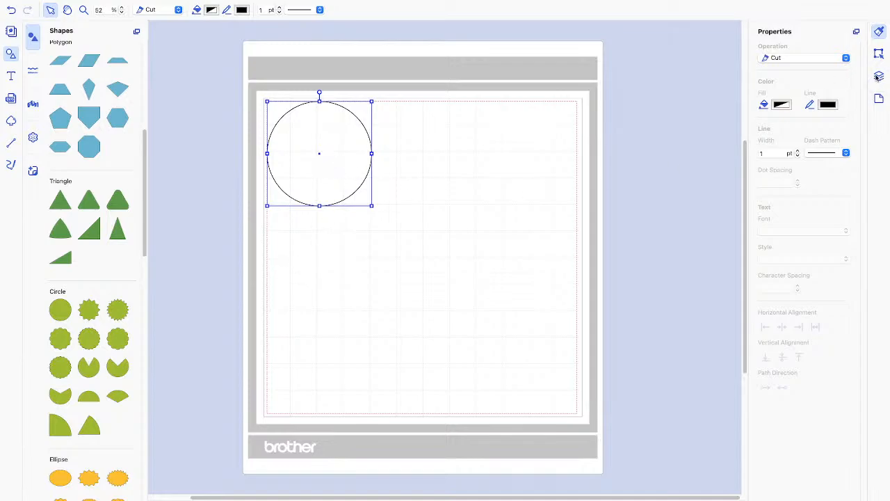
Select both stacked circles and move them together to the middle of the mat.
left_click(878, 76)
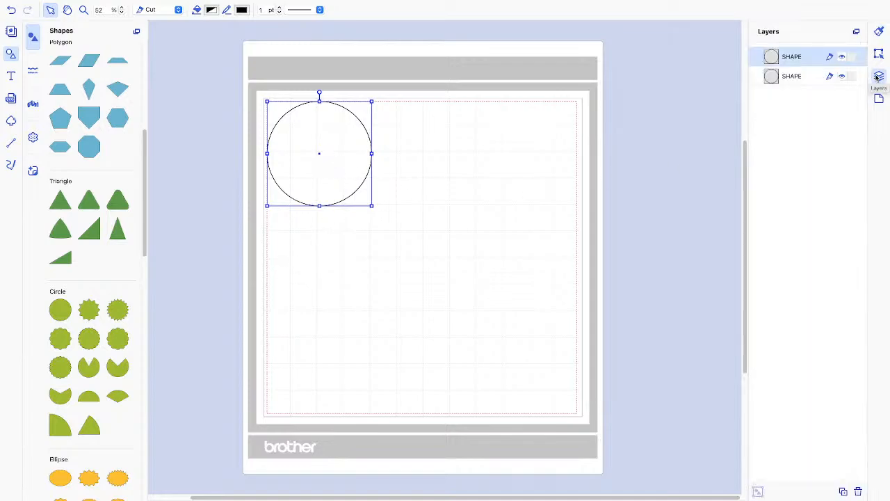
left_click(808, 76, "shift")
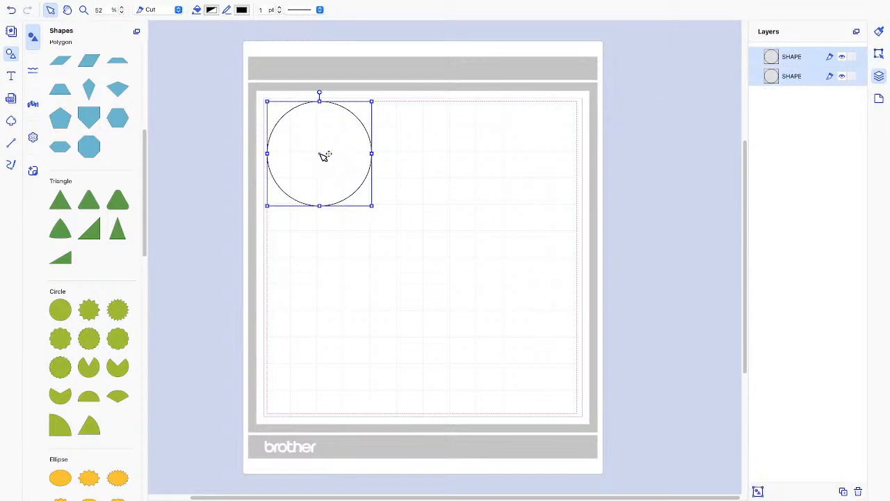
left_click_drag(323, 156, 414, 256)
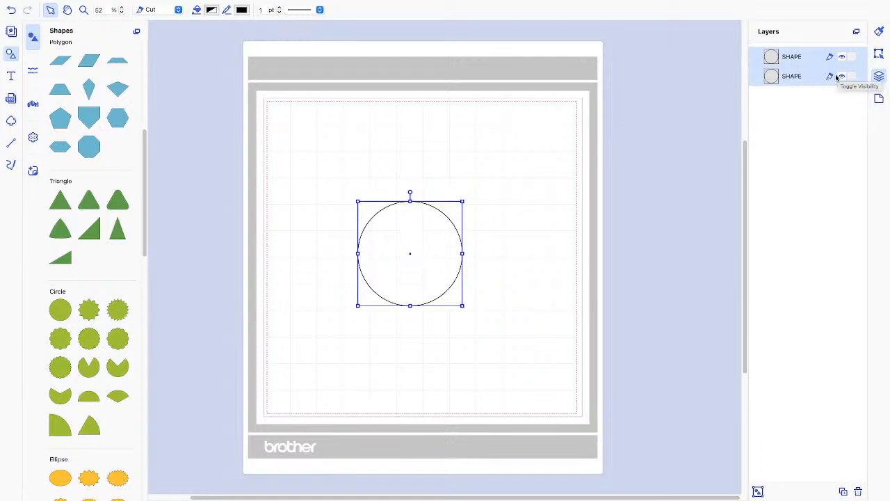
left_click(777, 121)
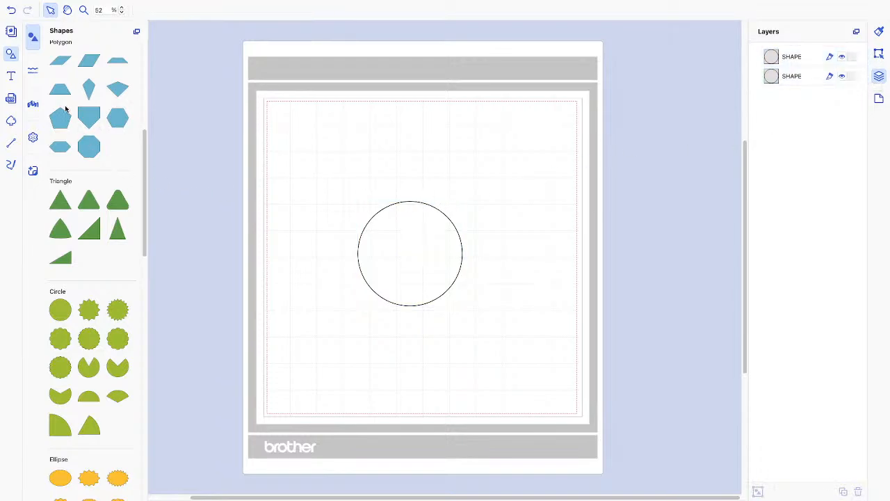
Add the text "Plannercraft" above the circles.
left_click(11, 76)
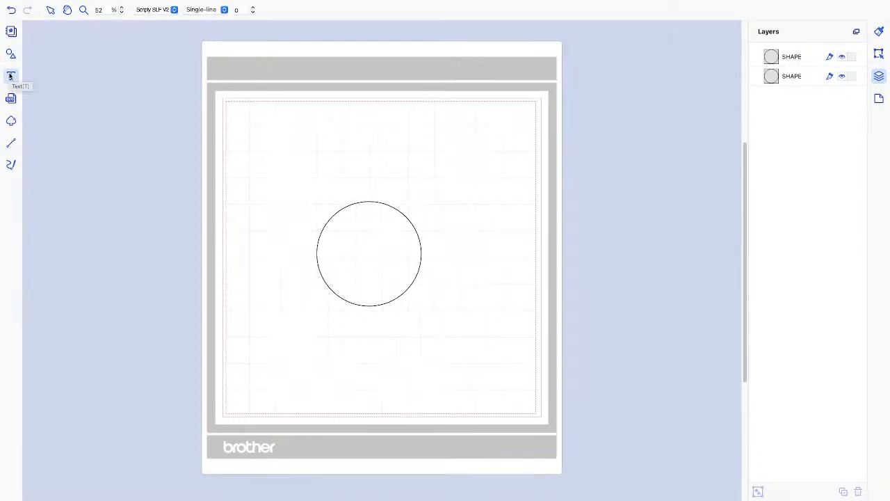
left_click(323, 139)
type("Pla")
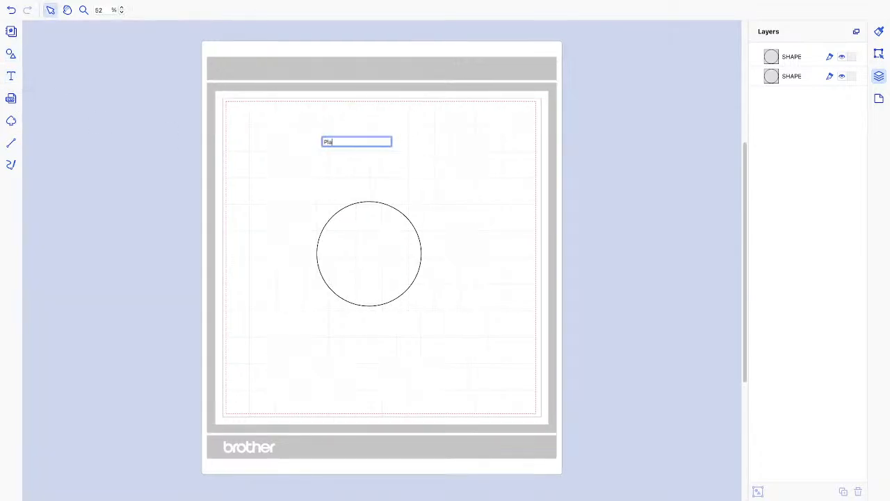
type("nnercraft")
key("Return")
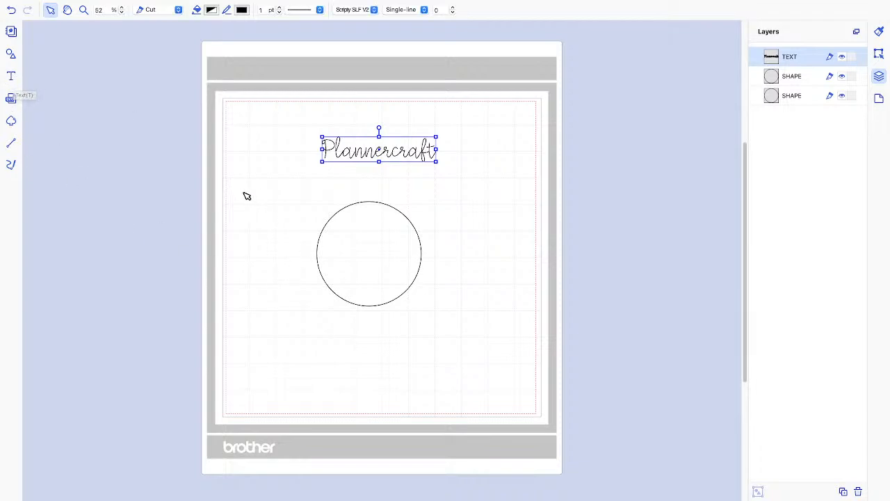
left_click(266, 368)
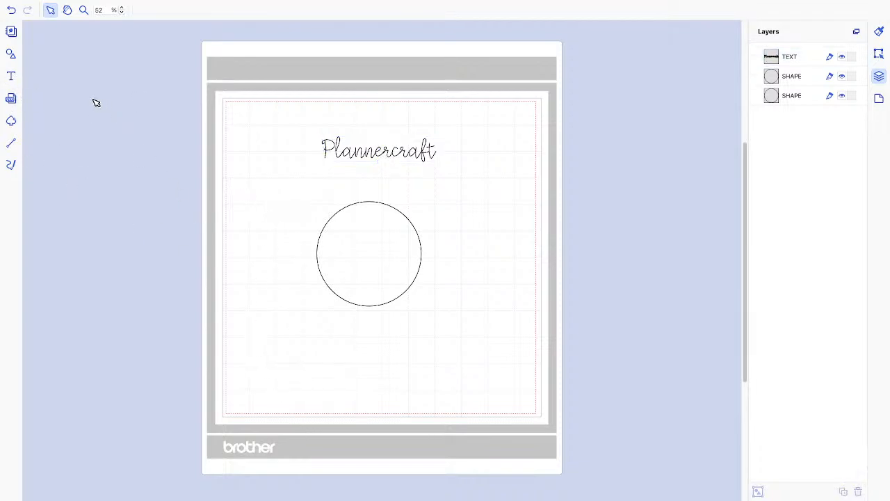
Add a second text, "Foil shield", below the circles.
left_click(12, 76)
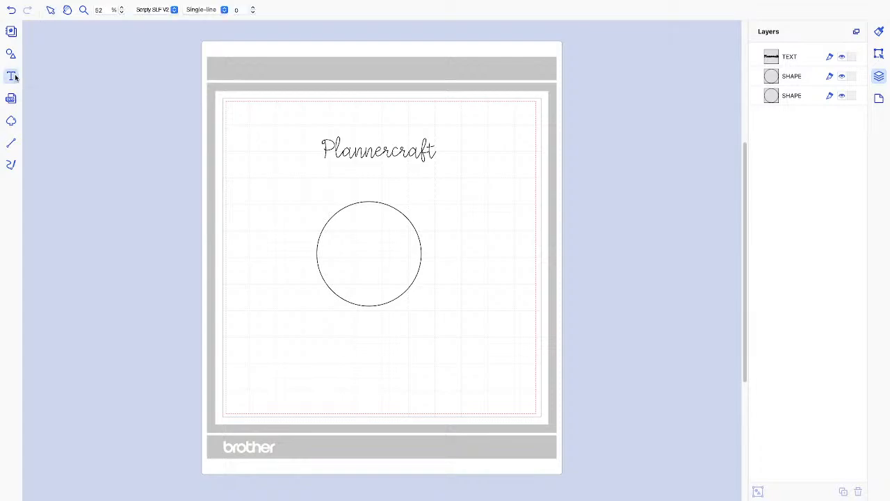
left_click(288, 374)
type("R")
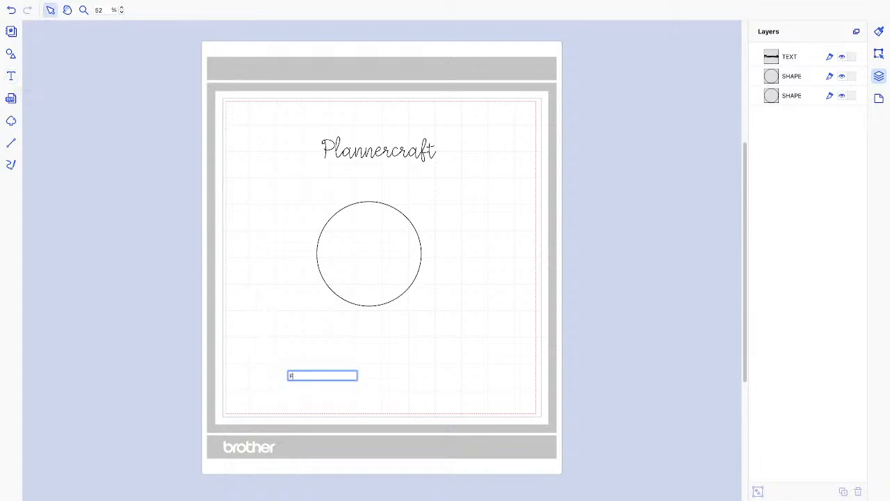
type("oil shi")
type("eld")
key("Return")
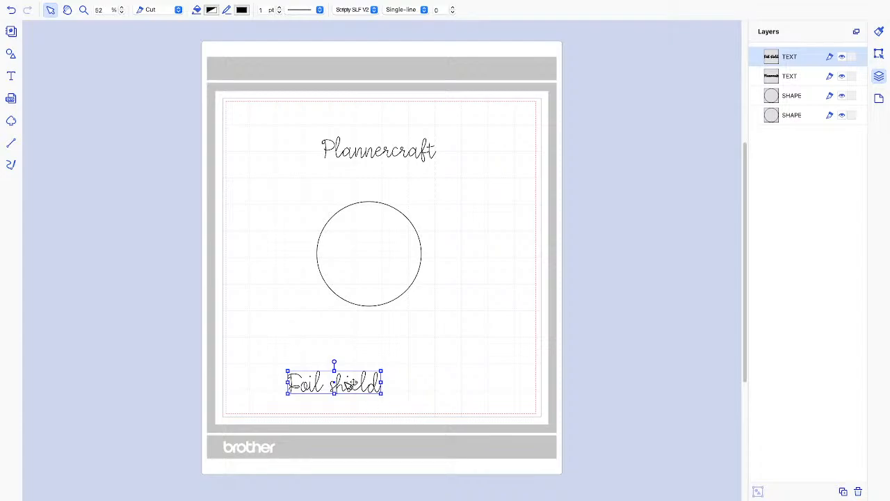
Edit the lower text to capitalize its second word, making it "Foil Shield".
double_click(351, 385)
left_click(304, 401)
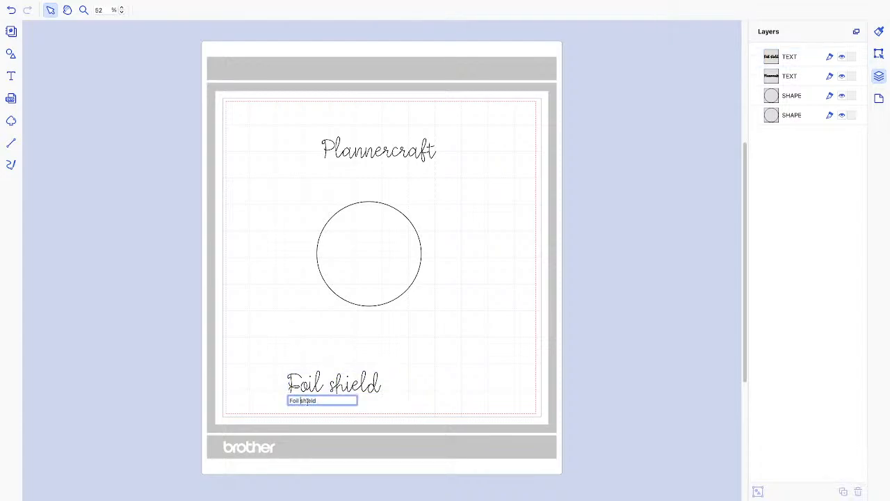
key("BackSpace")
type("S")
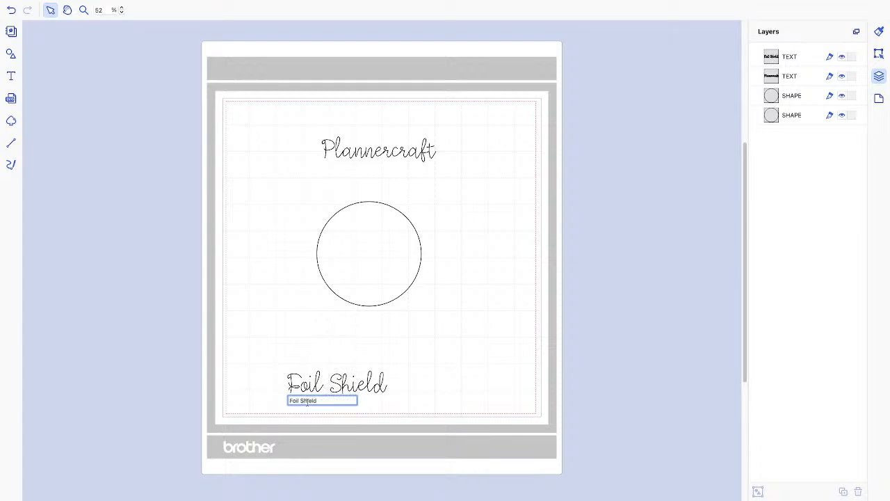
left_click(414, 383)
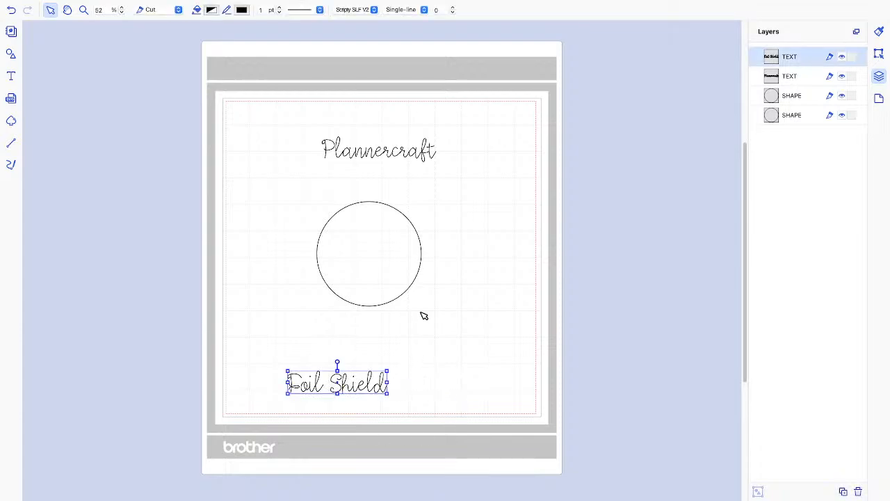
Attach the Plannercraft text to one of the stacked circles as text on path and slide it to the circle's upper arc.
left_click(378, 153)
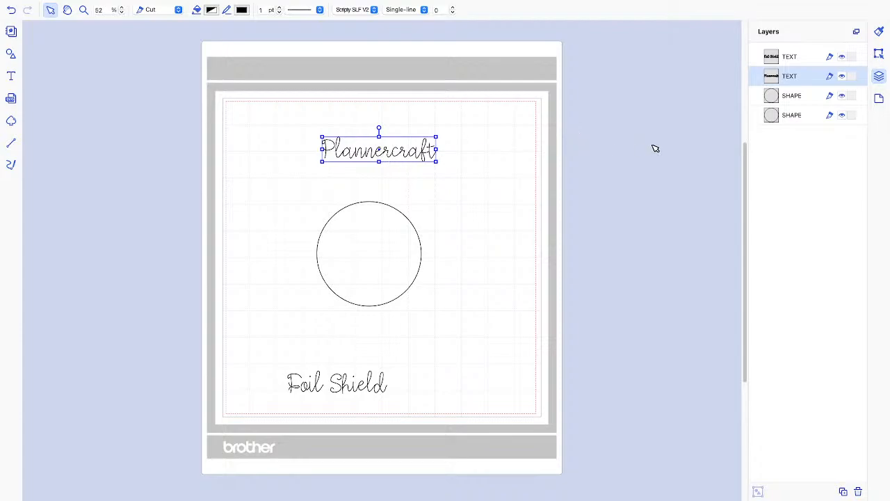
left_click(797, 96, "shift")
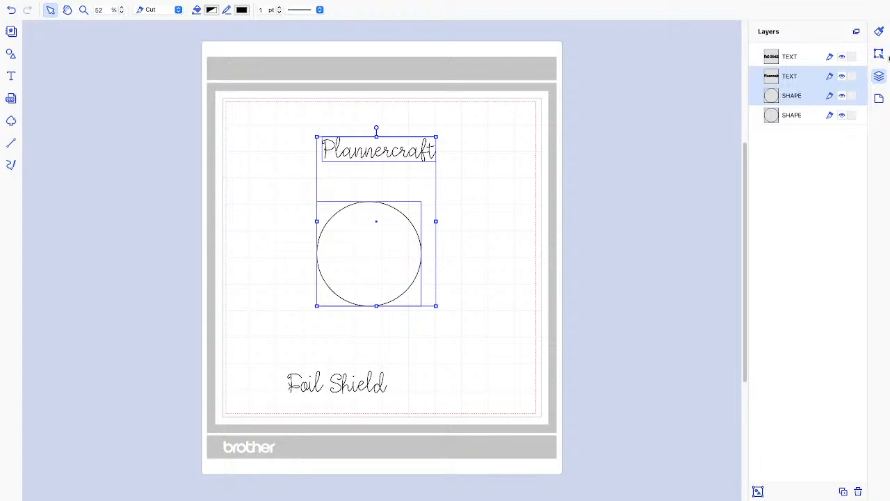
left_click(879, 54)
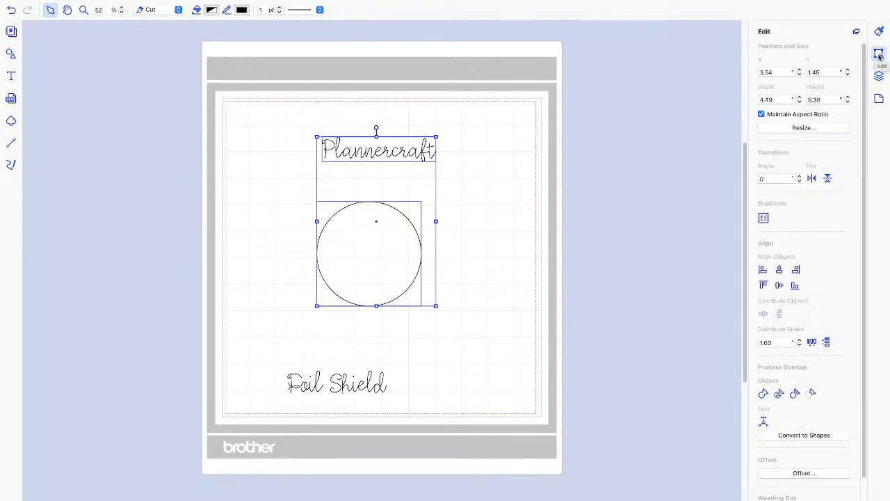
left_click(764, 422)
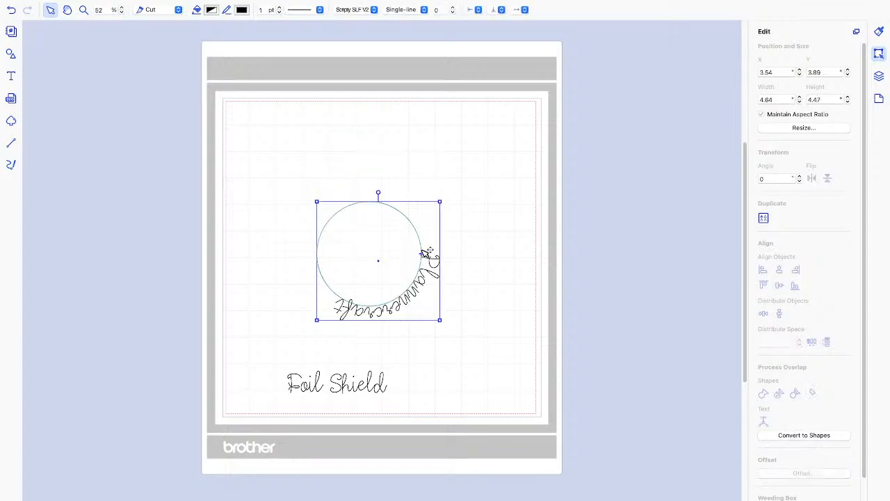
left_click_drag(424, 255, 301, 216)
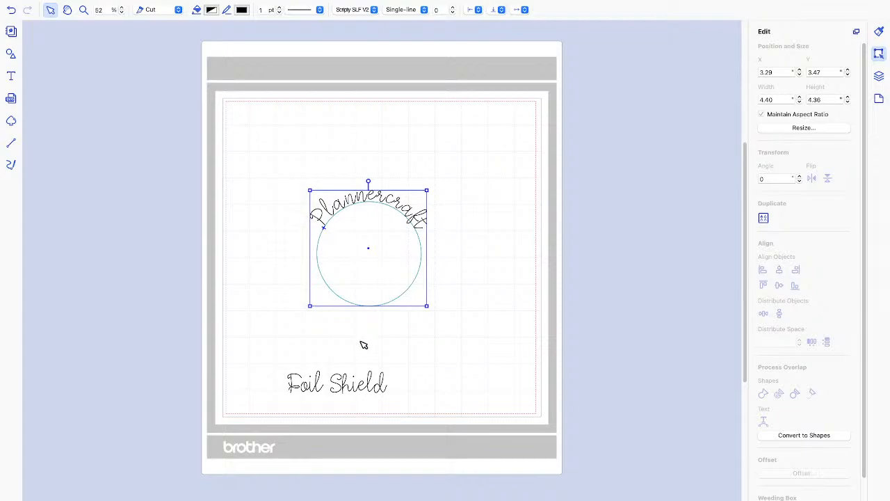
Attach the Foil Shield text to the remaining circle as text on path and slide it around to the lower arc.
left_click(370, 389)
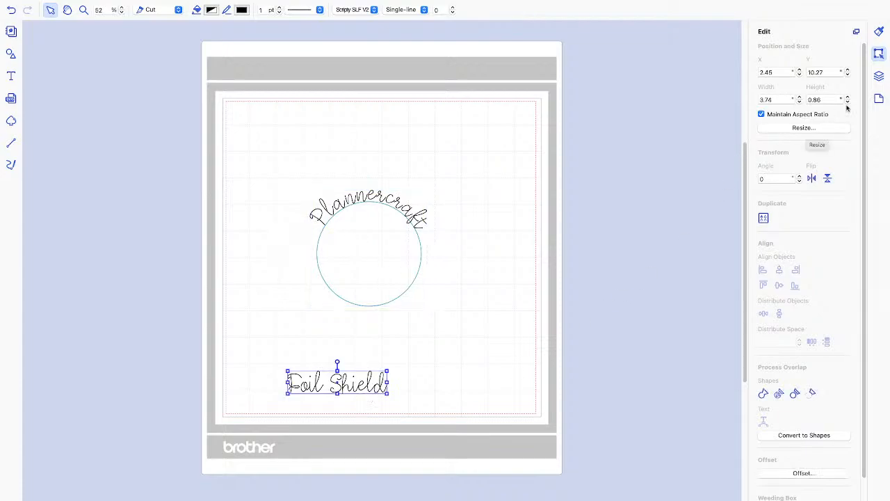
left_click(880, 78)
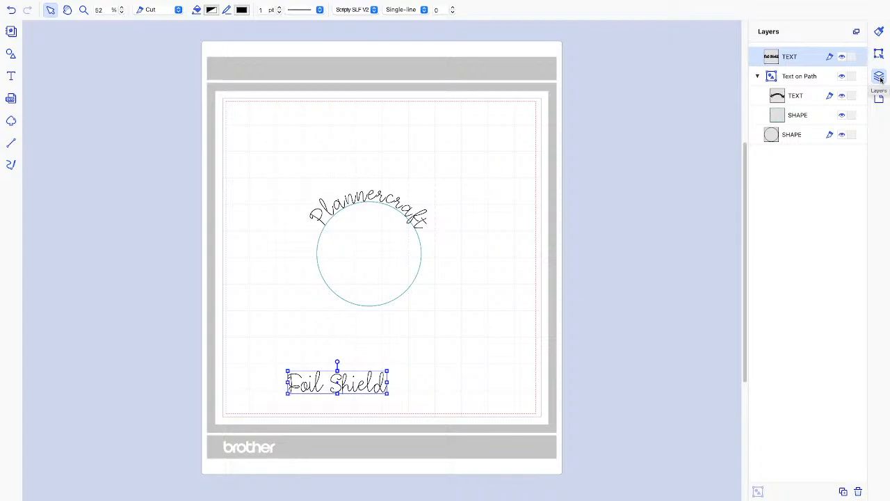
left_click(794, 136)
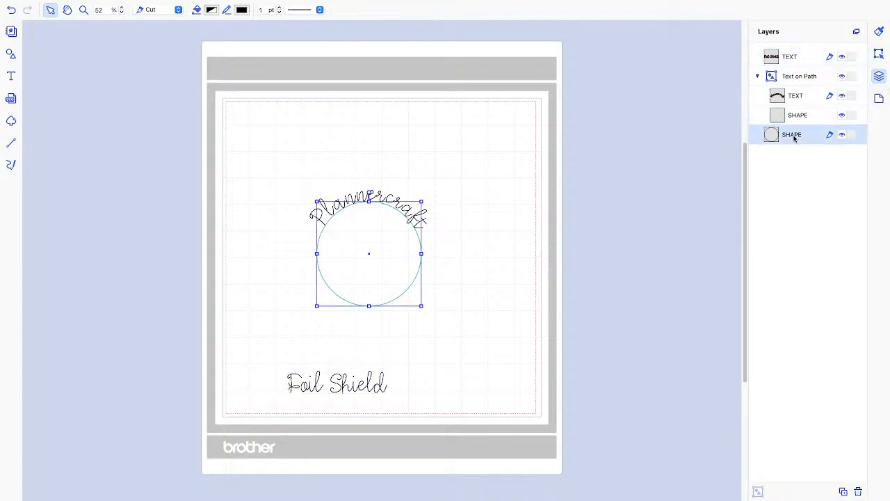
left_click(798, 60, "shift")
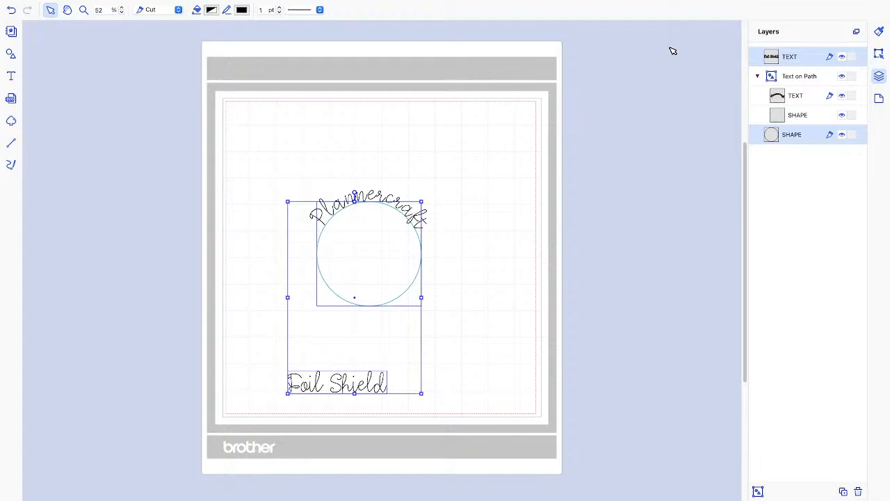
left_click(879, 56)
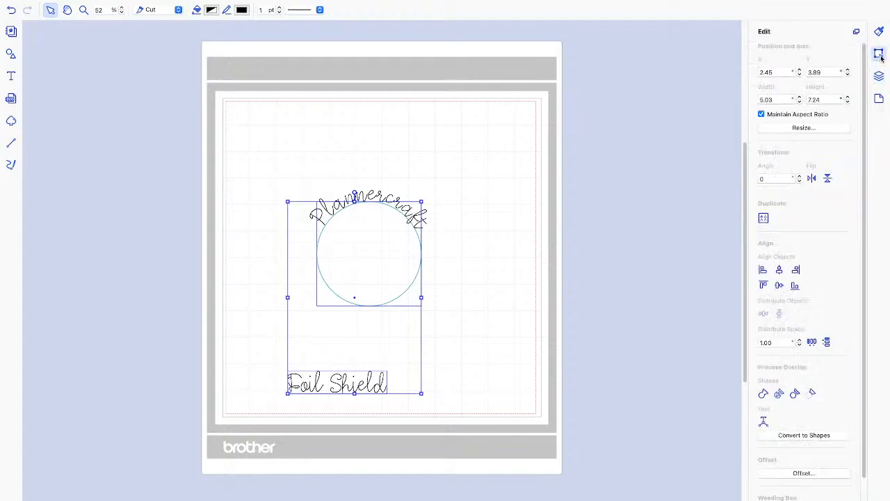
left_click(764, 423)
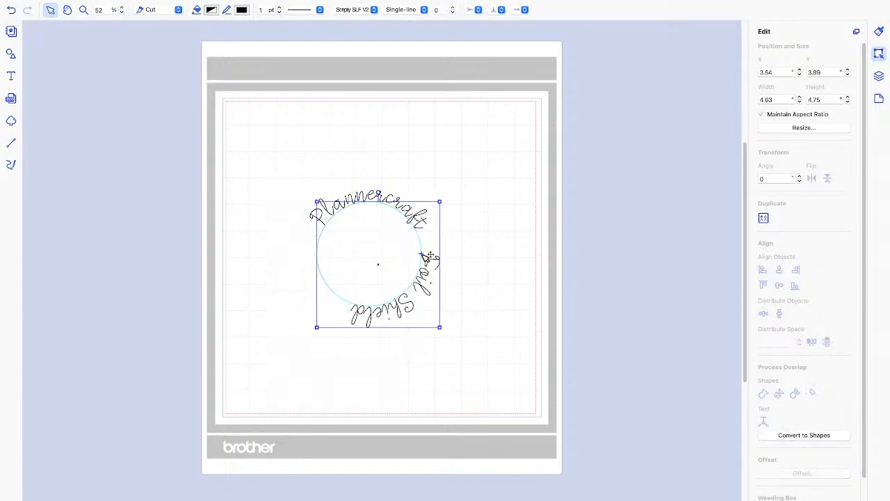
left_click_drag(428, 259, 418, 293)
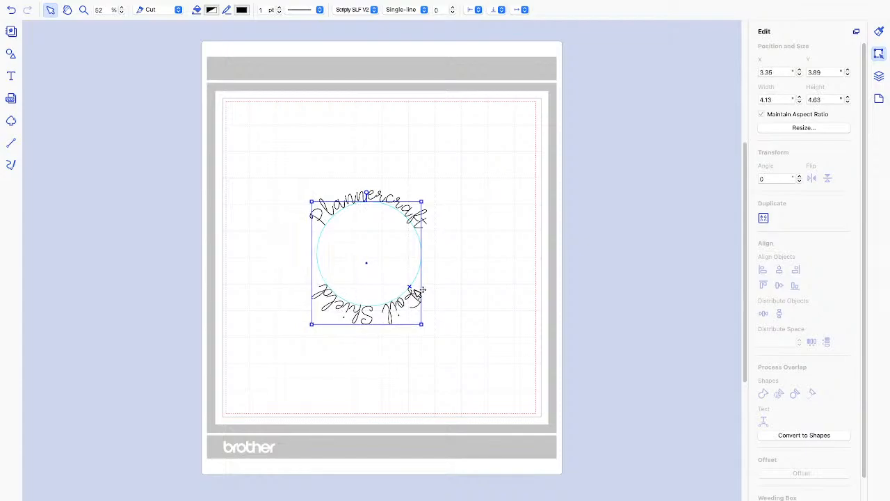
Reverse the Foil Shield text's path direction, slide it back to the lower arc, and set its vertical alignment to Top.
left_click(878, 77)
left_click(879, 31)
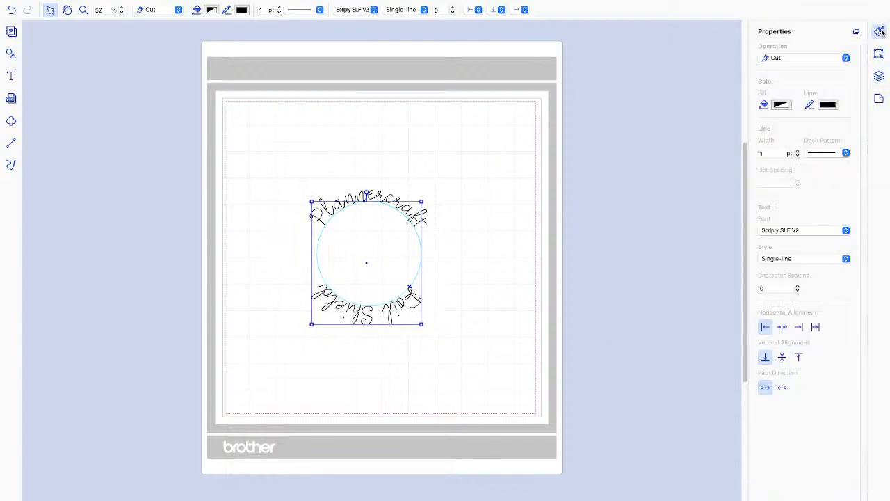
left_click(782, 388)
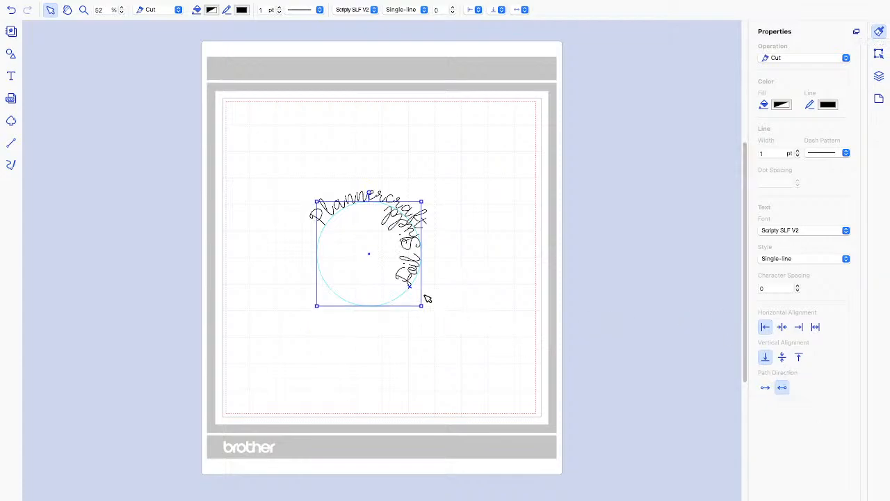
left_click_drag(412, 290, 314, 308)
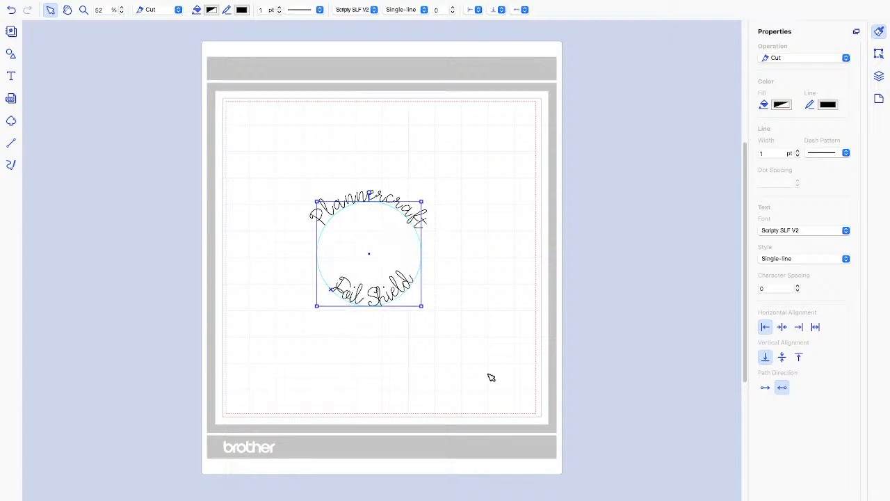
left_click(798, 357)
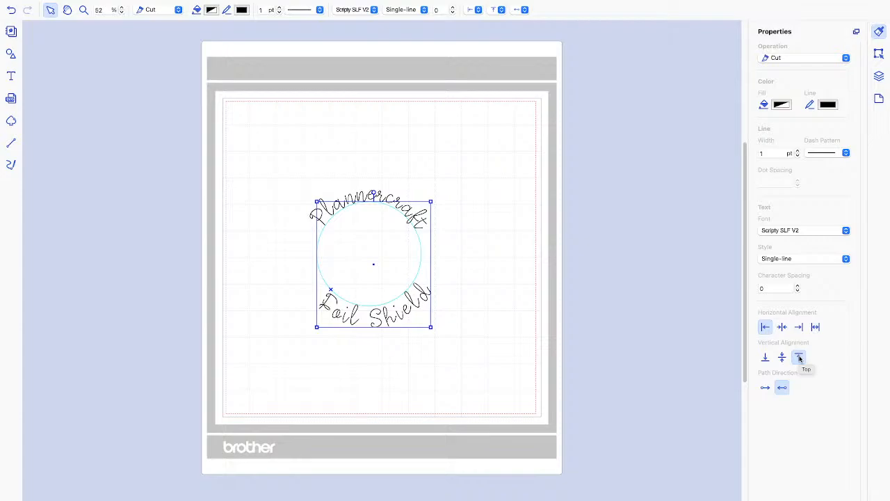
left_click(501, 317)
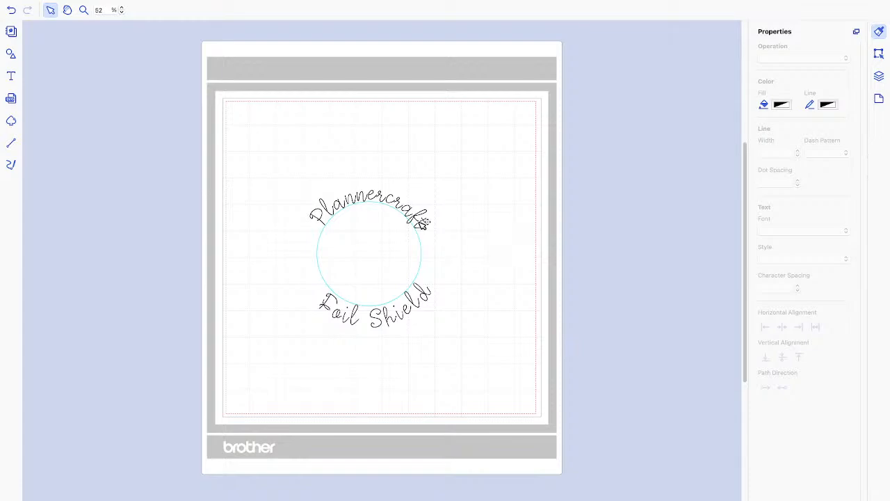
Convert both curved texts to shapes and move Foil Shield up close beneath Plannercraft, to about X 3.31", Y 5.09".
left_click(422, 221)
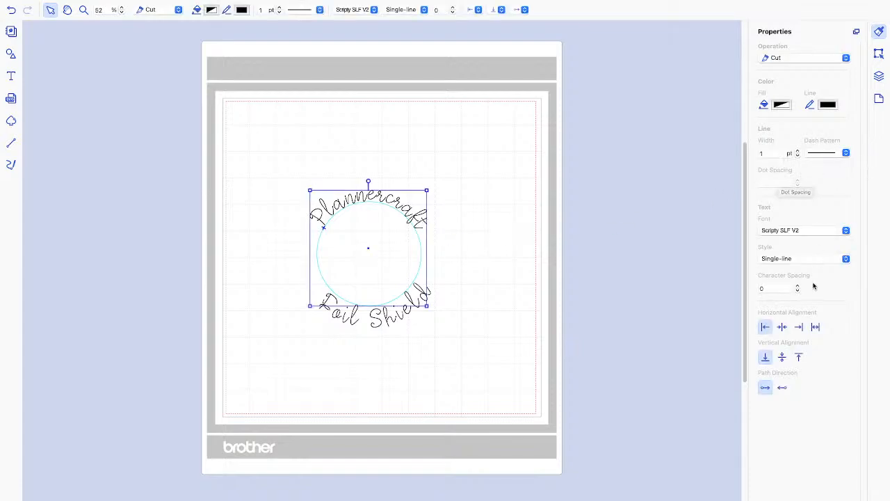
left_click(879, 54)
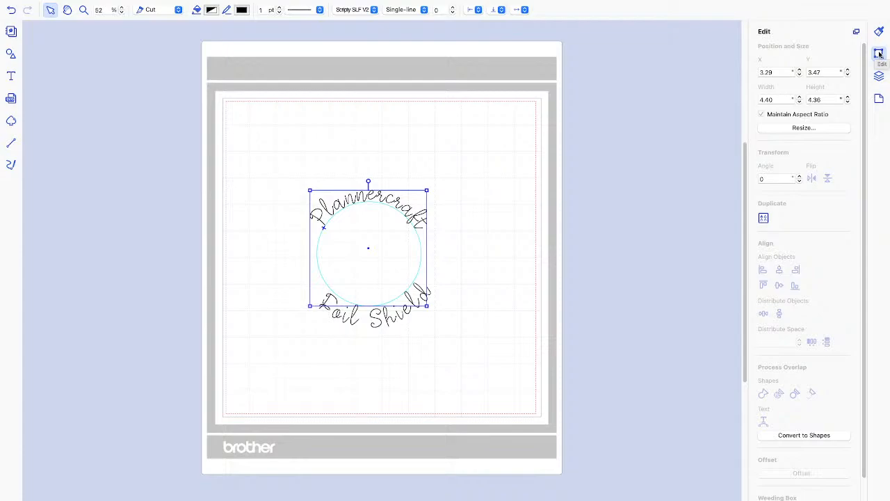
left_click(805, 436)
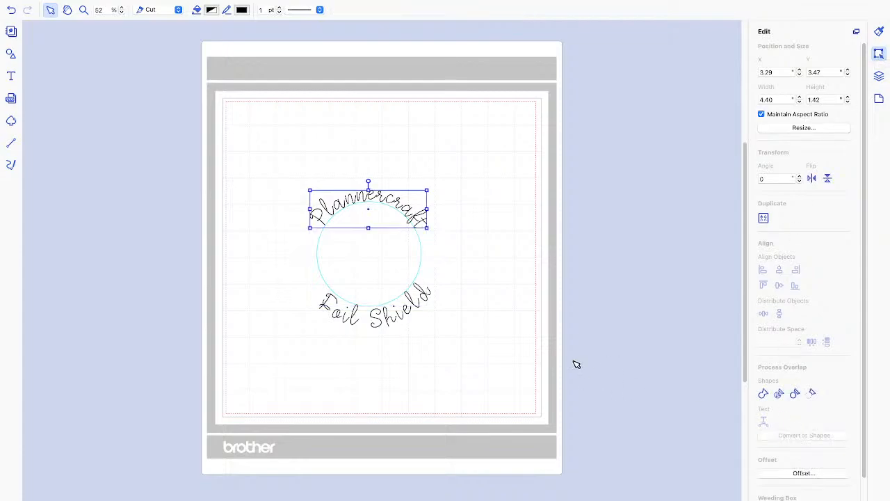
left_click(405, 311)
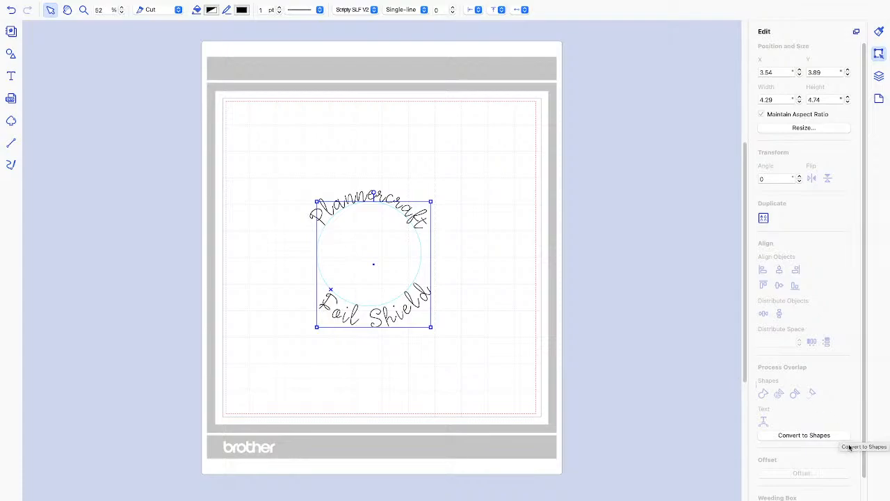
left_click(826, 436)
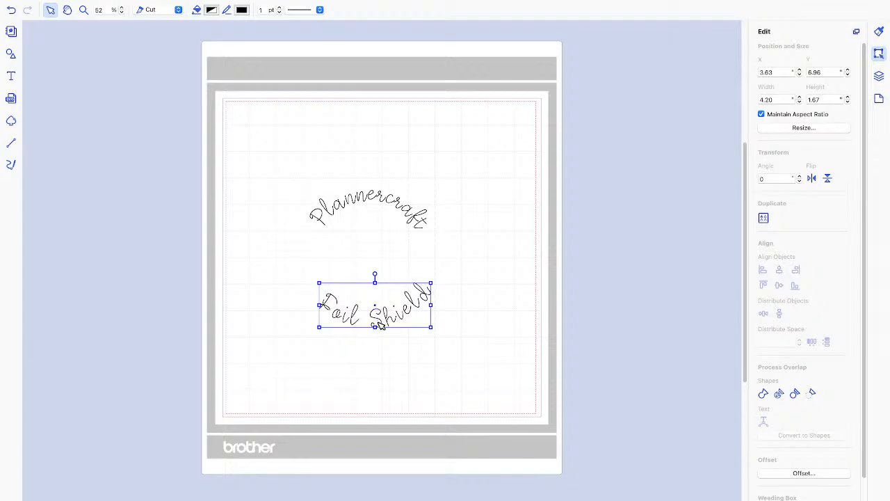
left_click_drag(381, 307, 372, 258)
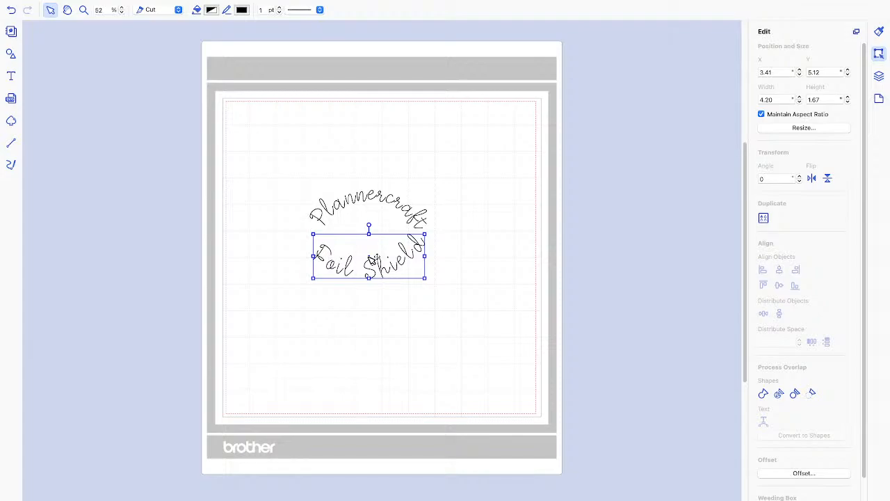
left_click_drag(372, 257, 372, 258)
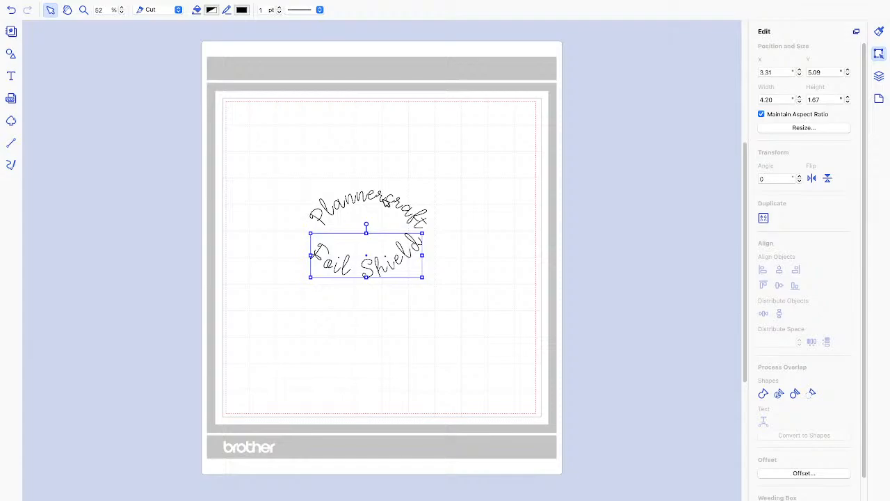
Scale both text shapes together to 150% with the aspect ratio maintained and align them on their horizontal centers.
left_click_drag(437, 175, 352, 324)
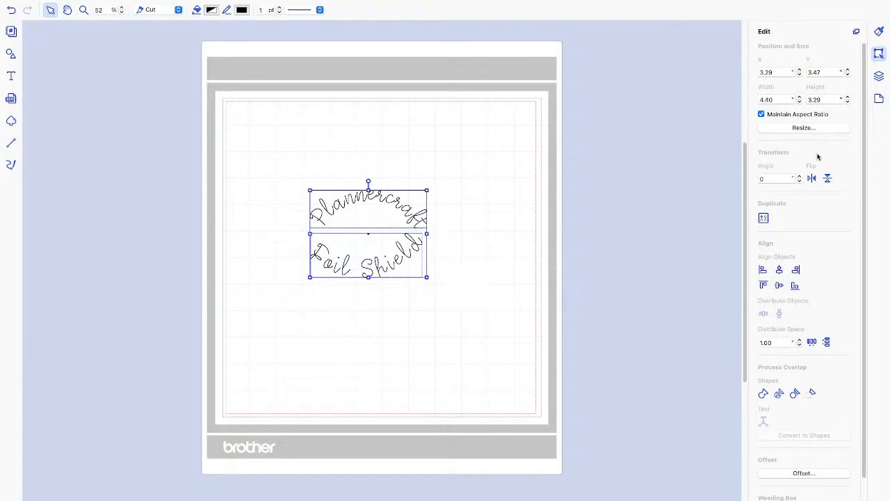
left_click(817, 130)
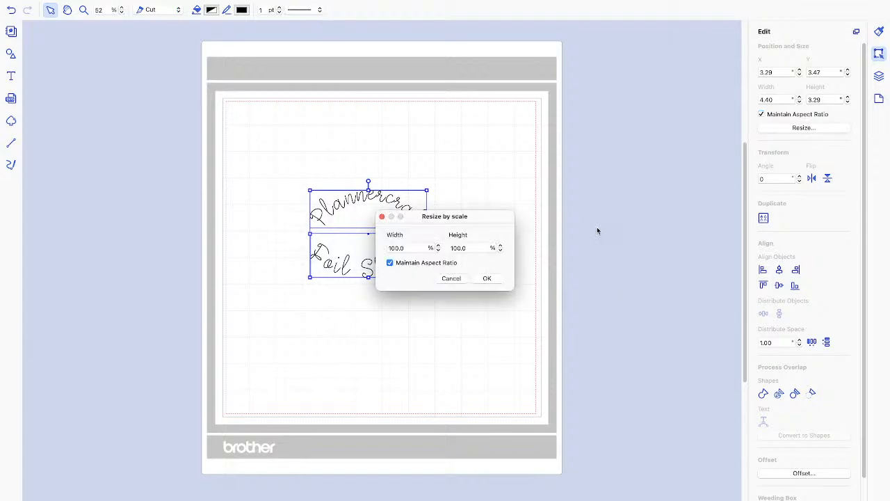
left_click(437, 245)
left_click(438, 245)
left_click(438, 245)
left_click(437, 245)
left_click(437, 246)
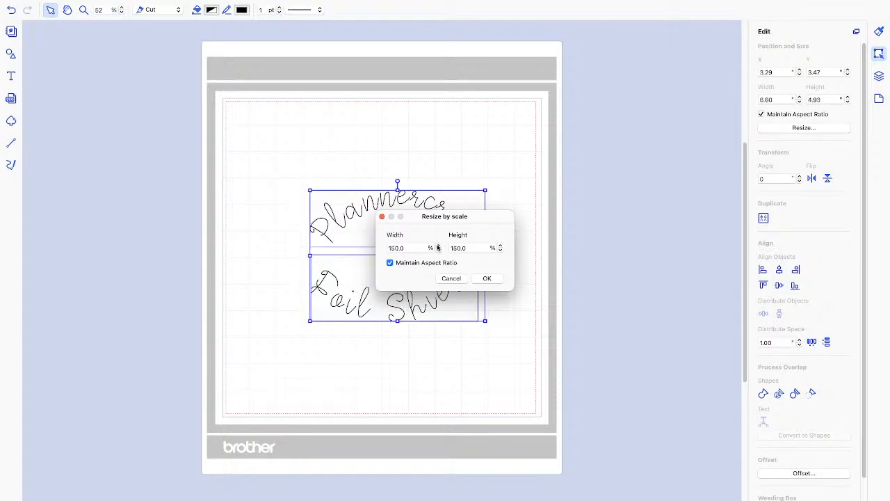
left_click(487, 278)
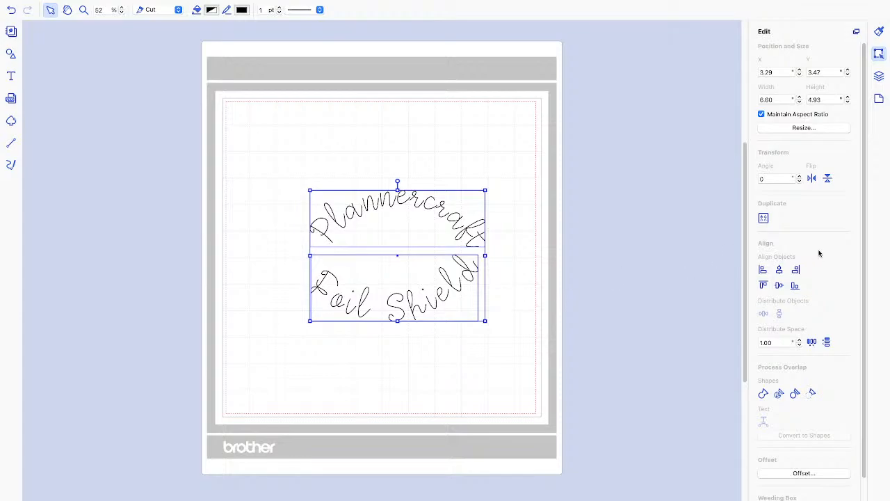
left_click(780, 272)
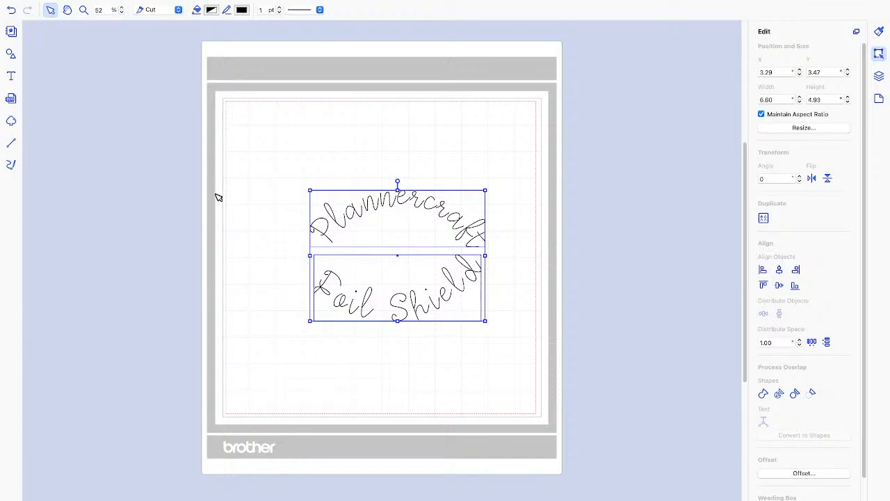
Export the design as an FCM file named "Foil shield logoText" to the NO NAME drive.
mouse_move(38, 2)
mouse_move(68, 2)
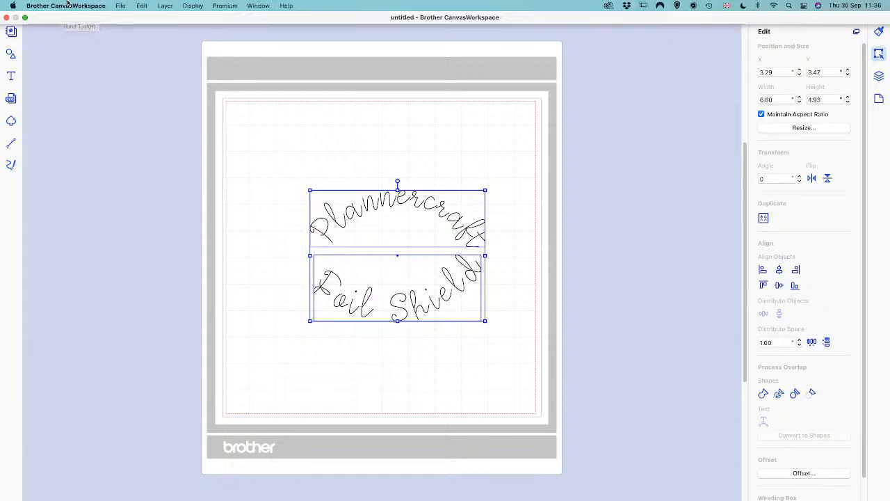
left_click(122, 7)
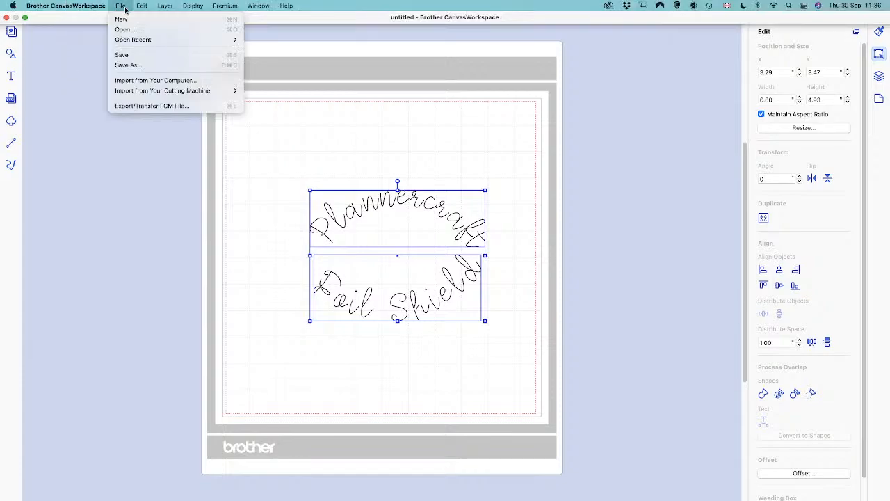
left_click(142, 106)
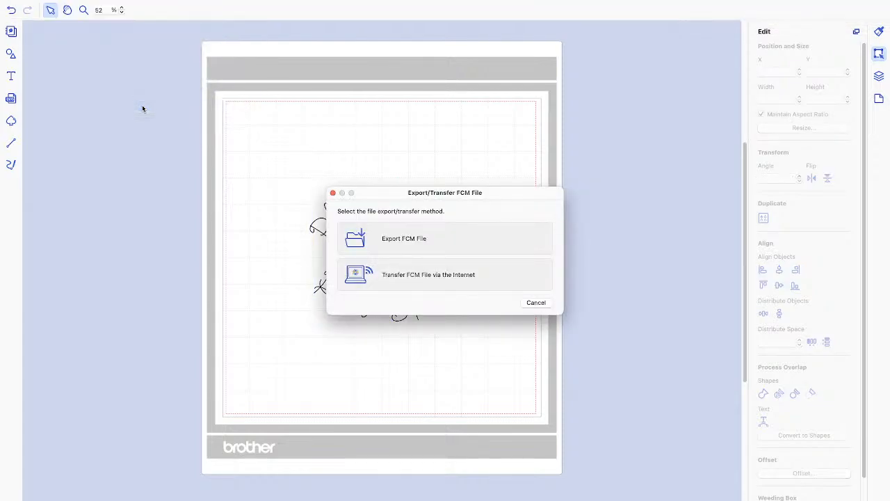
left_click(438, 242)
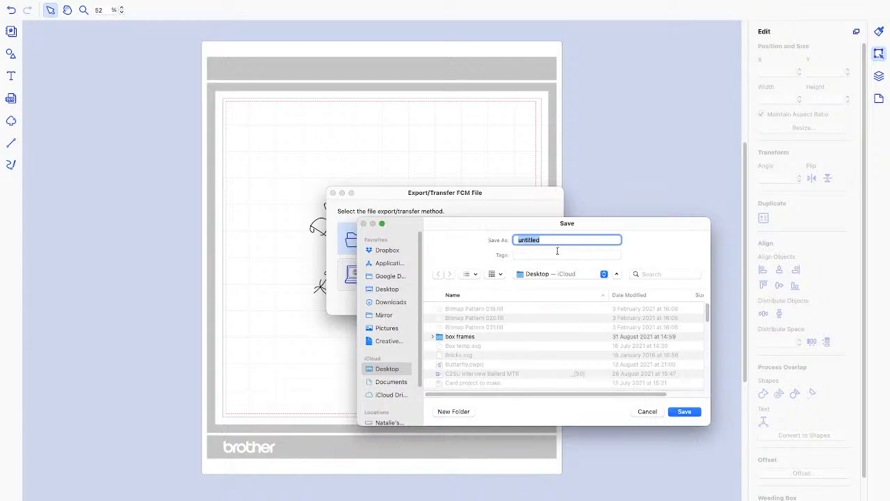
type("Foil shield logo")
scroll(380, 330, "down", 4)
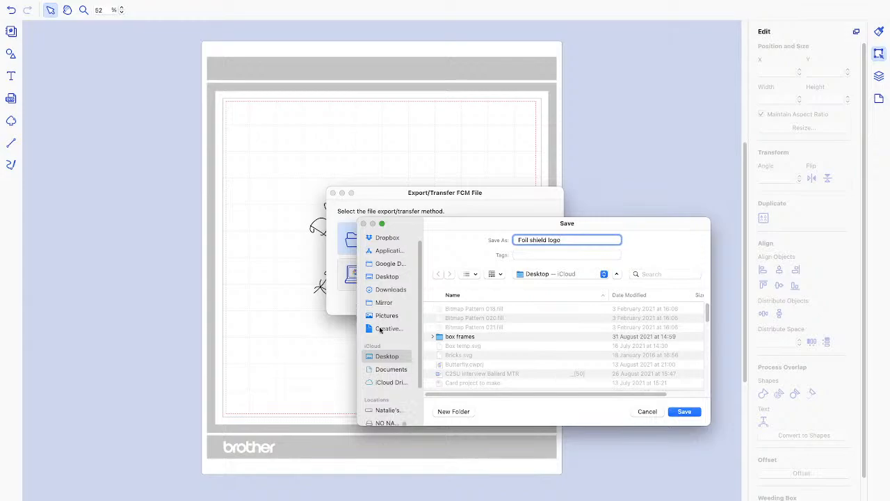
left_click(390, 377)
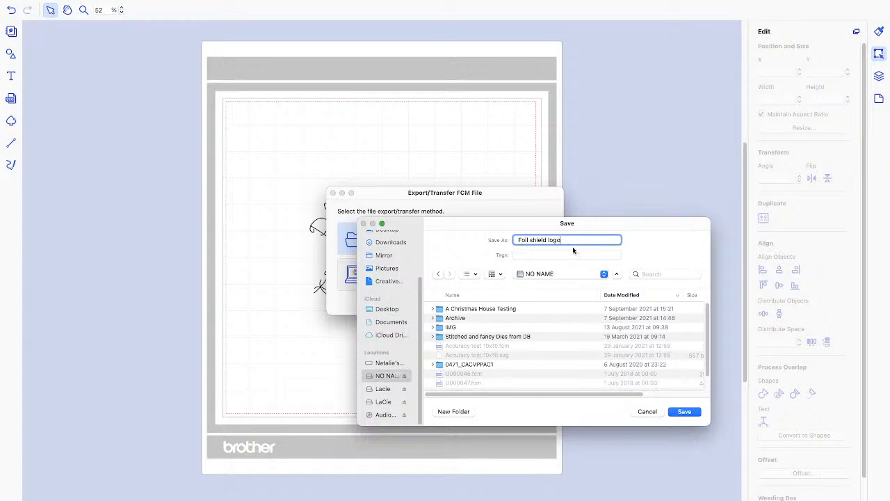
type("Text")
left_click(682, 416)
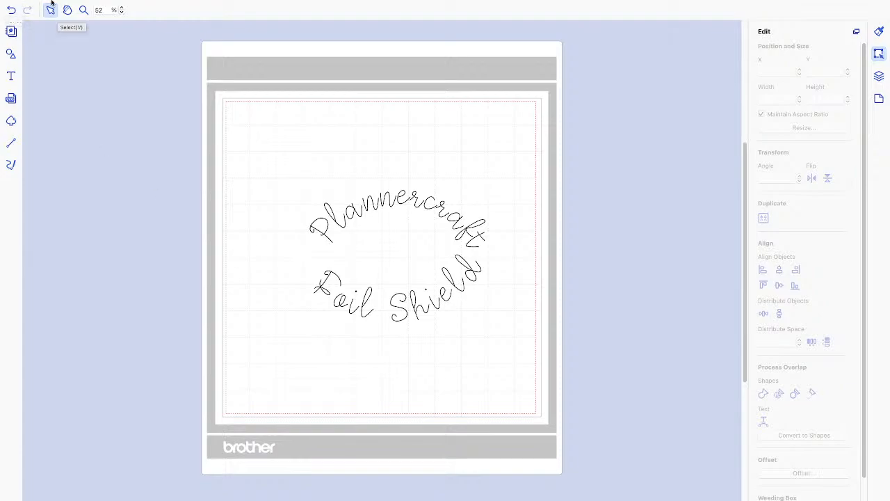
View the FCM export/transfer methods, including transfer via the Internet, and close them without choosing one.
mouse_move(53, 3)
left_click(121, 6)
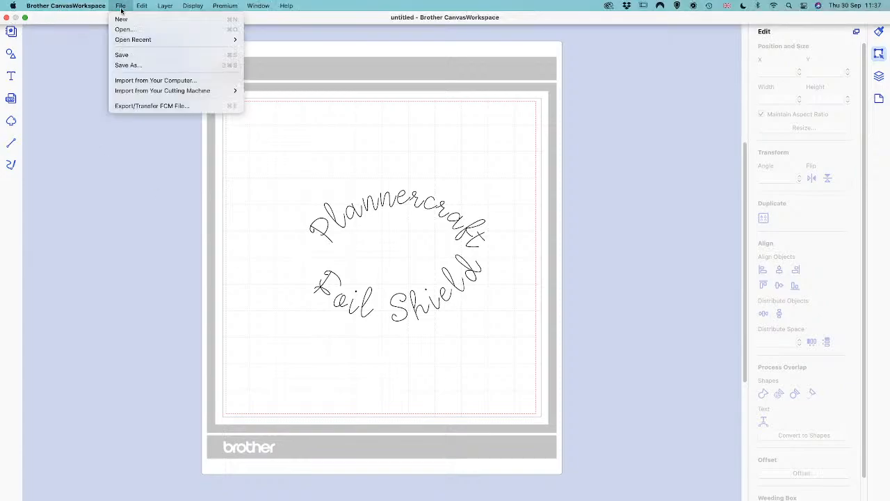
left_click(140, 109)
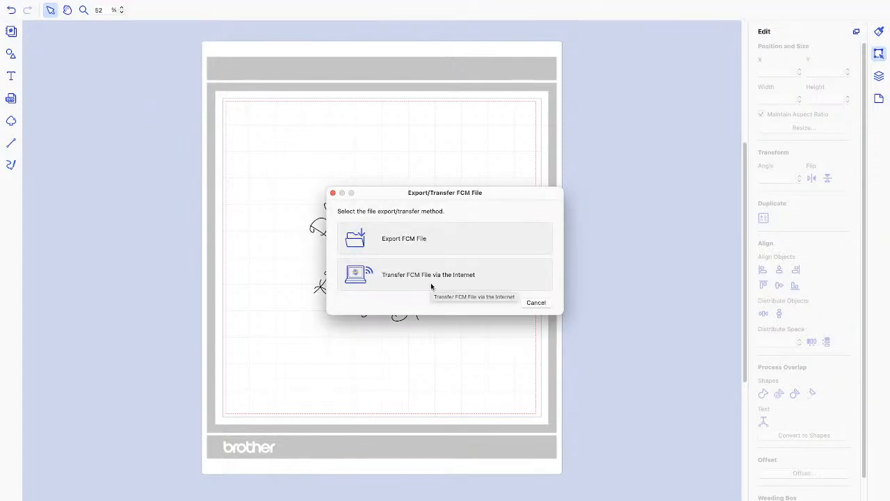
left_click(531, 302)
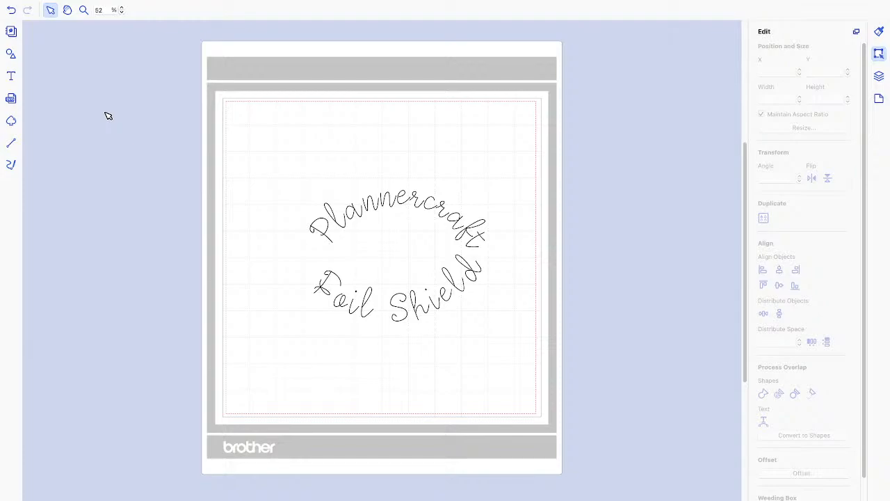
Save the project on the NO NAME drive, reusing the exported file's name "Foil shield logoText".
mouse_move(90, 2)
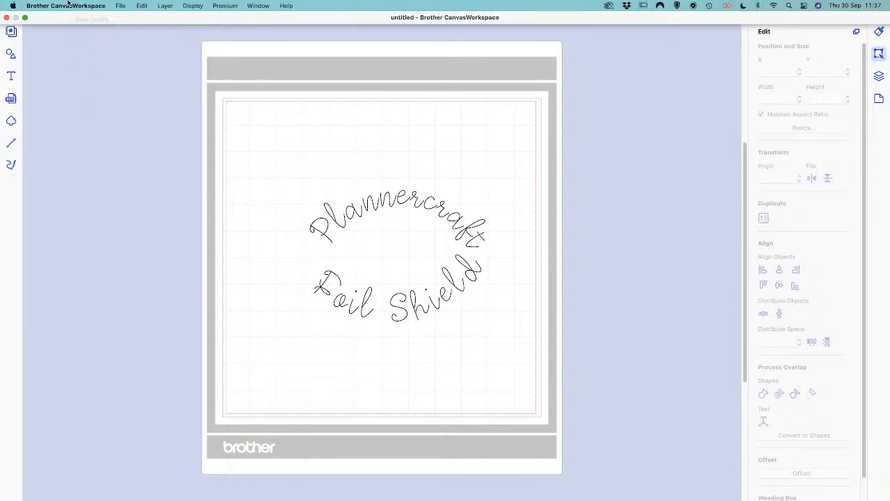
left_click(121, 5)
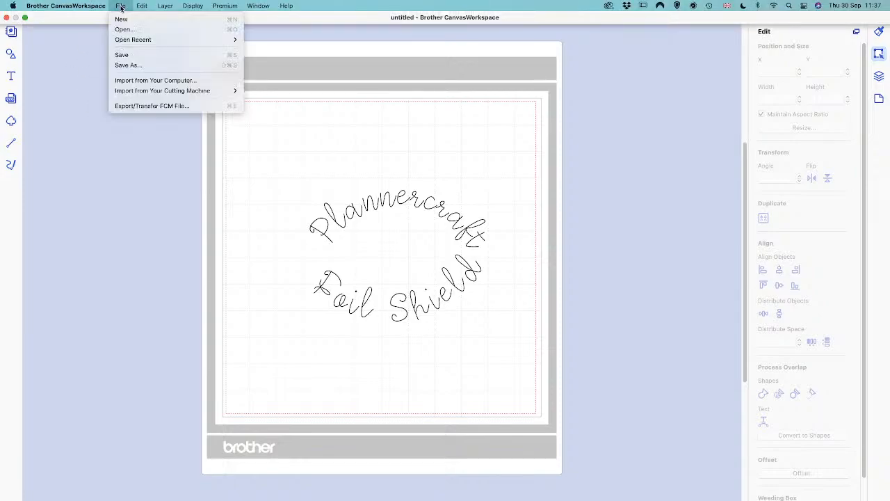
left_click(131, 55)
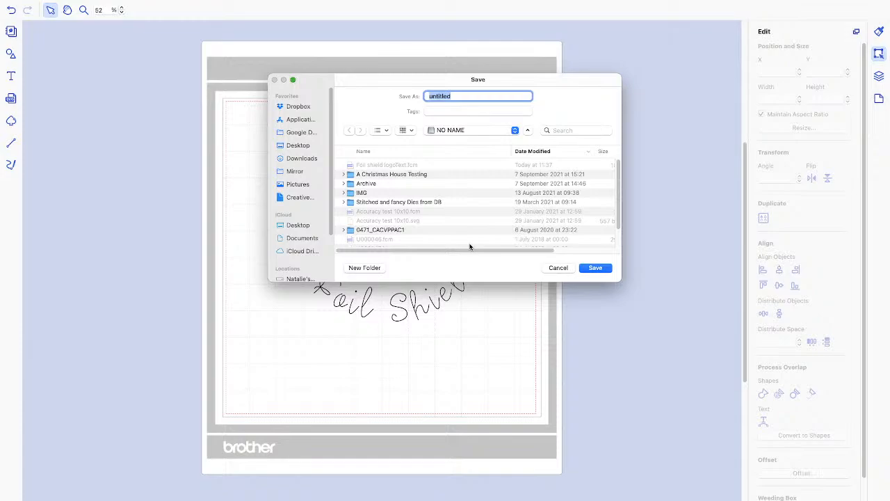
left_click(382, 167)
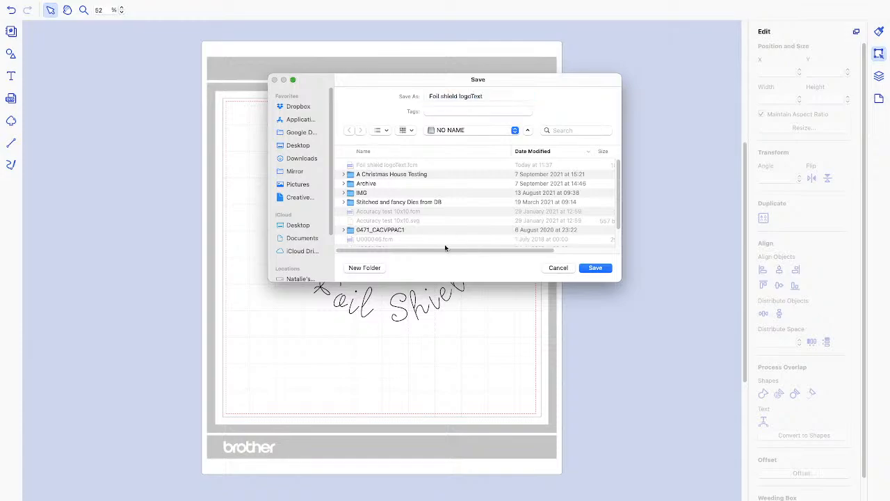
left_click(595, 269)
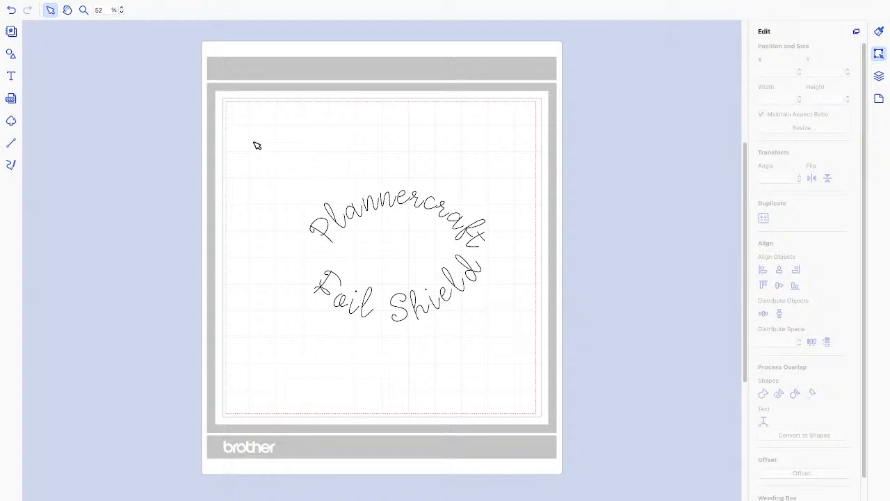
Clear the text design from the mat and add a plain square, a heavily rounded square and a bulging-sided square, partly overlapping.
left_click_drag(257, 145, 484, 345)
key("Delete")
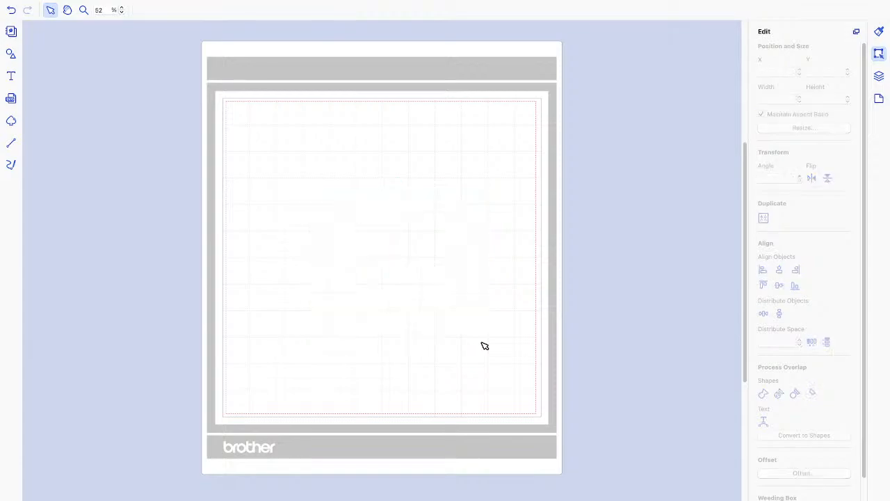
left_click(12, 54)
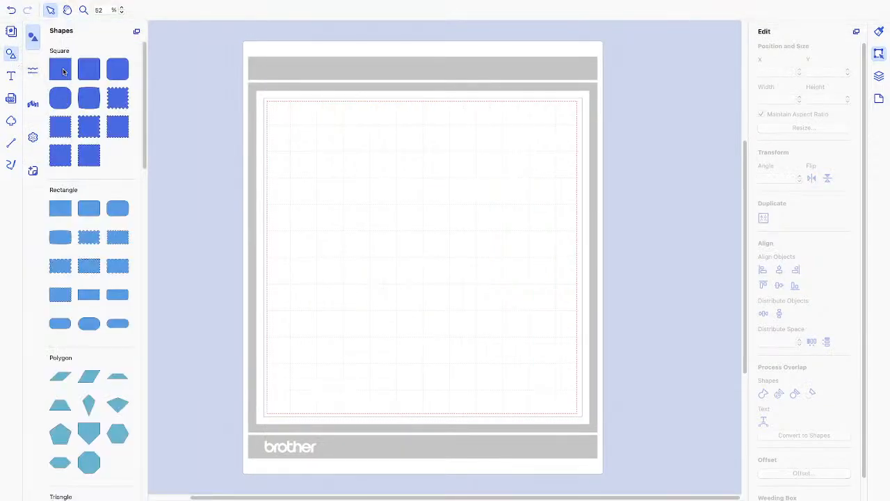
left_click(62, 71)
left_click(61, 104)
left_click_drag(322, 153, 447, 197)
left_click(90, 98)
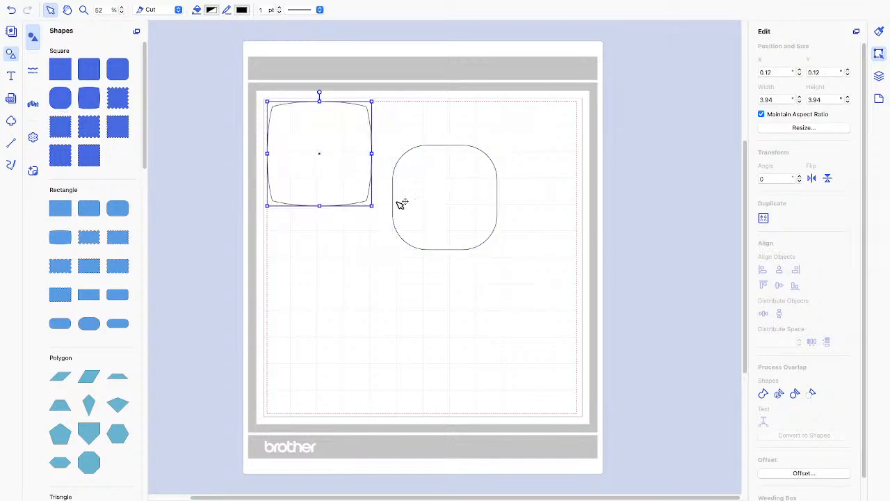
left_click_drag(320, 153, 324, 244)
left_click_drag(439, 230, 394, 235)
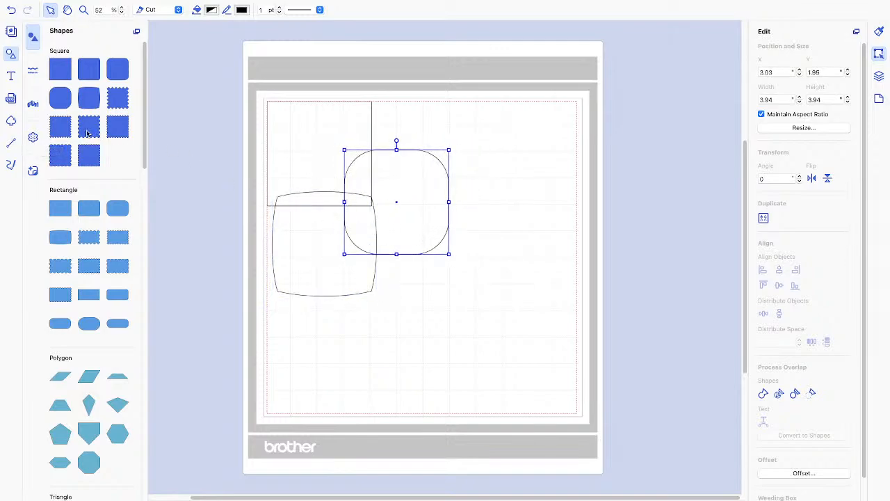
Add a scalloped square at about X 3.53", Y 5.22" and an octagon at about X 0.47", Y 6.92", overlapping the other shapes.
left_click(87, 132)
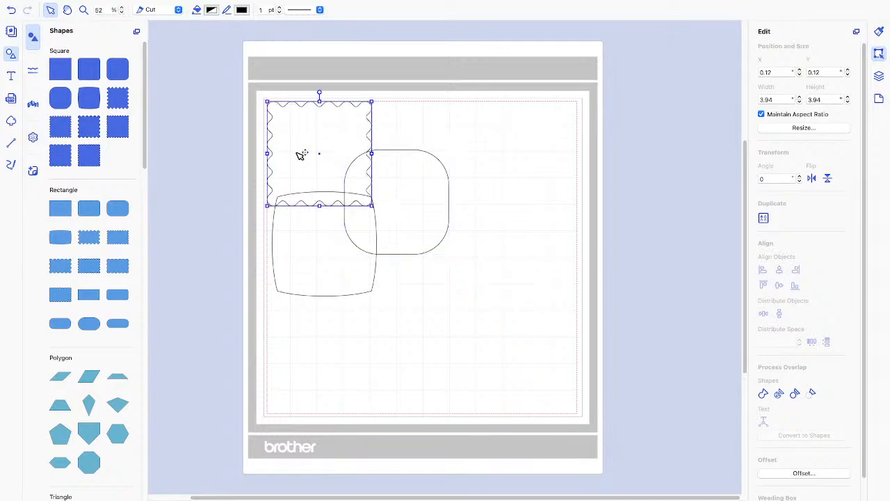
mouse_move(298, 153)
left_mouse_down()
mouse_move(421, 265)
mouse_move(382, 295)
left_mouse_up()
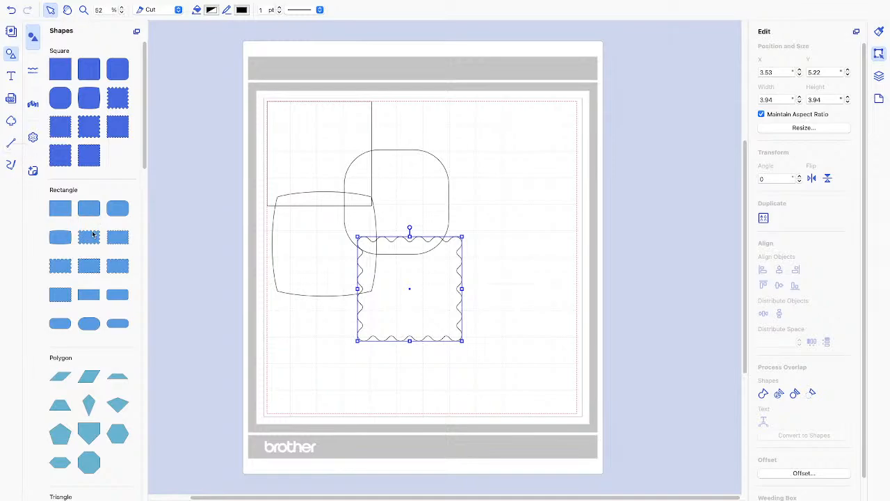
left_click(89, 461)
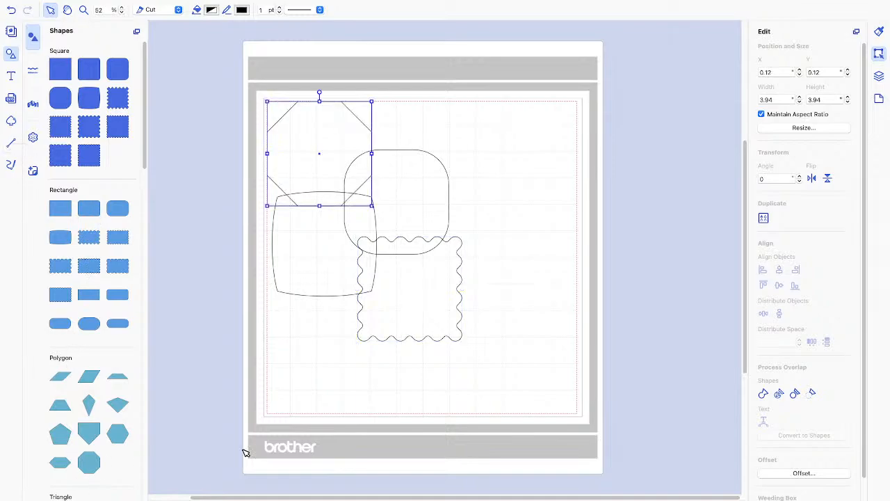
mouse_move(329, 150)
left_mouse_down()
mouse_move(451, 254)
mouse_move(390, 290)
mouse_move(331, 345)
mouse_move(339, 331)
left_mouse_up()
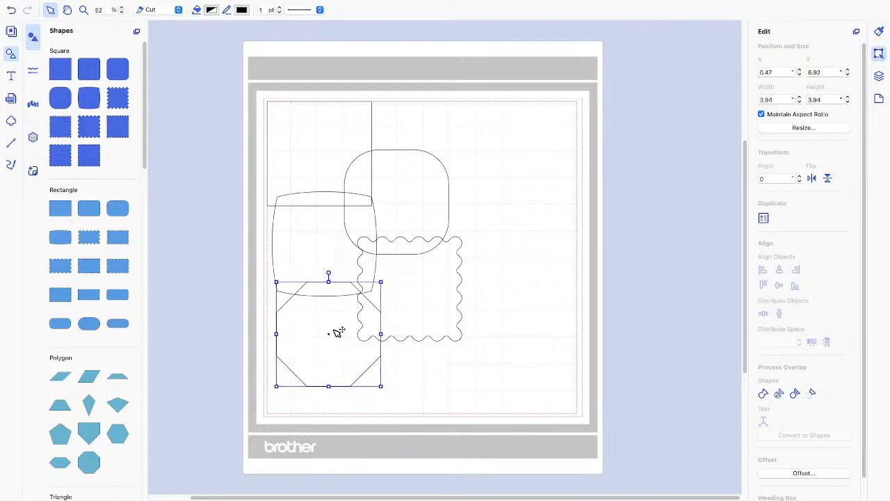
Fill the plain square with Maraschino red and the heavily rounded square with Spring green.
left_click(506, 301)
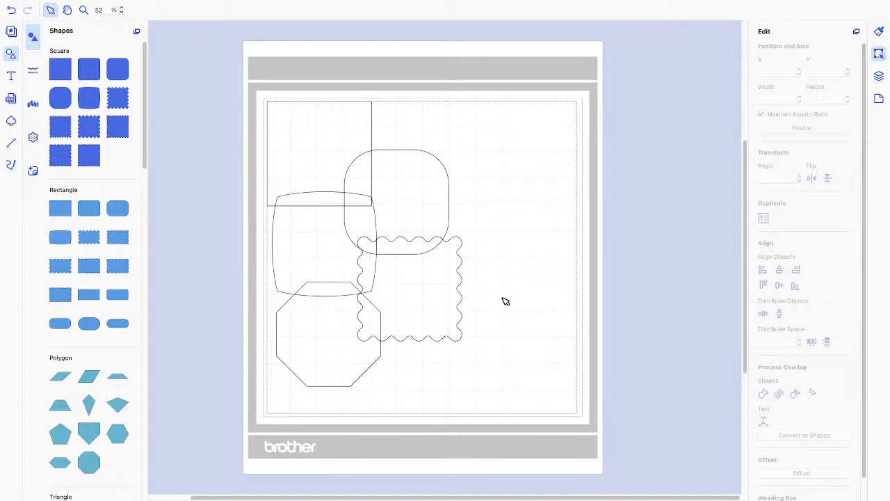
left_click(326, 144)
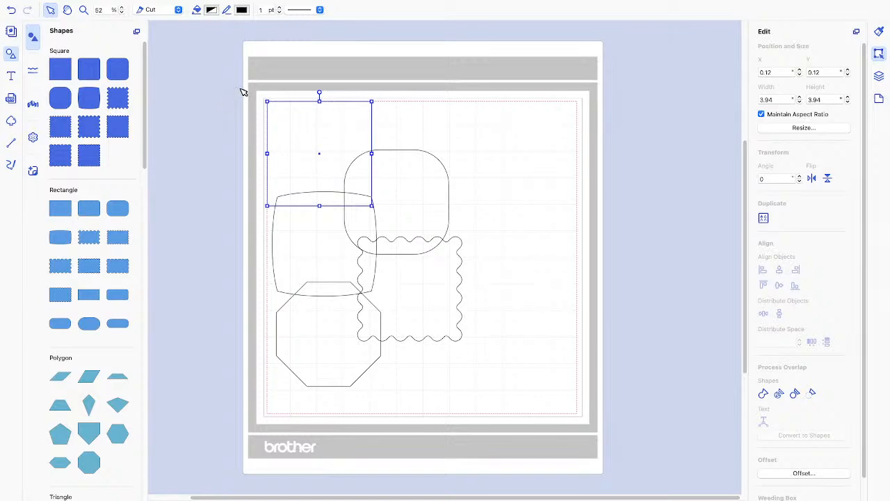
left_click(212, 11)
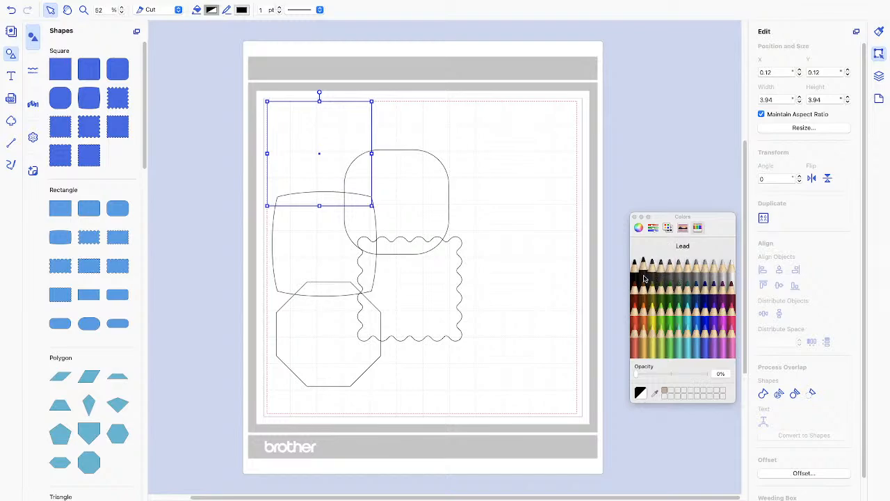
left_click(634, 306)
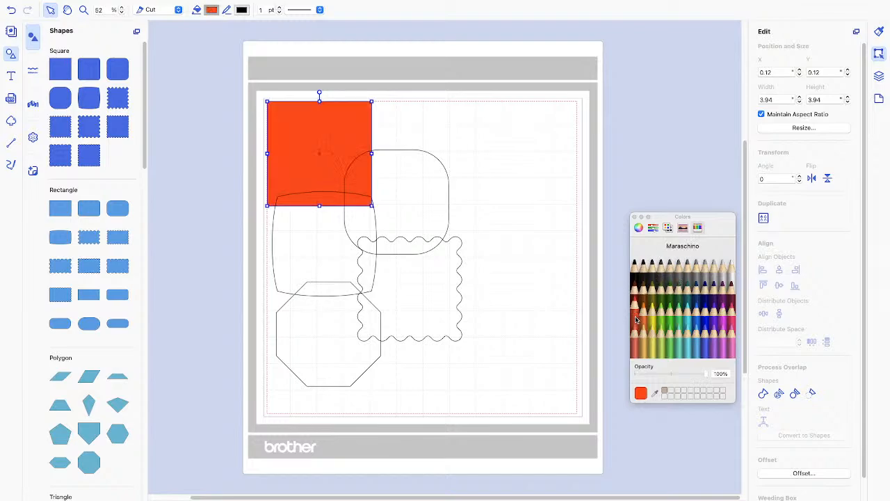
left_click(408, 207)
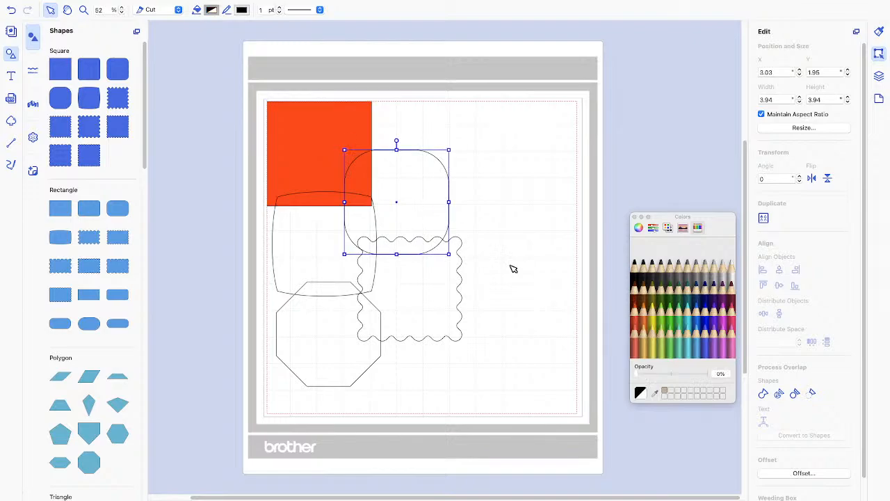
left_click(670, 325)
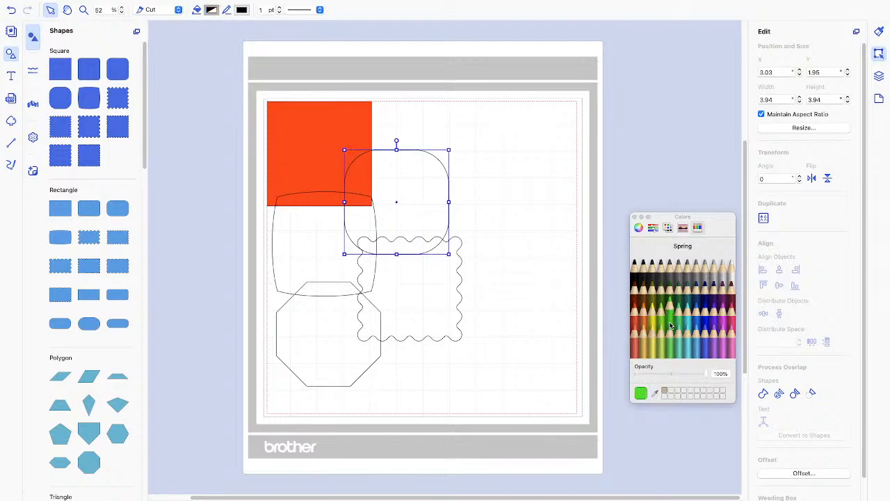
Fill the bulging-sided square with strong blue, the scalloped square with lighter violet-blue and the octagon with Banana yellow.
left_click(328, 249)
left_click(705, 328)
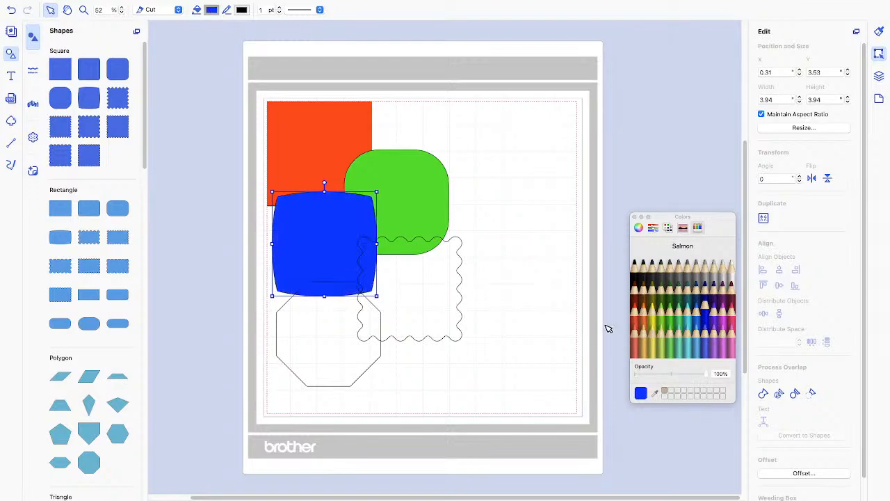
left_click(416, 288)
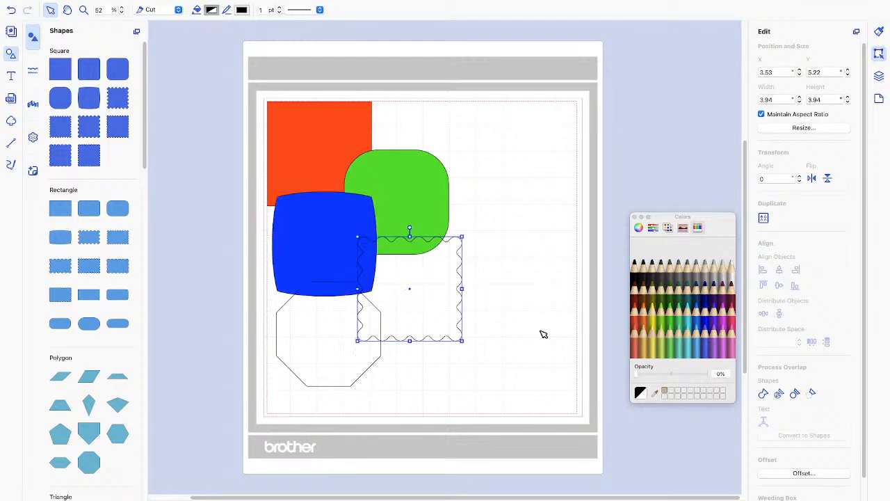
left_click(704, 328)
left_click(315, 341)
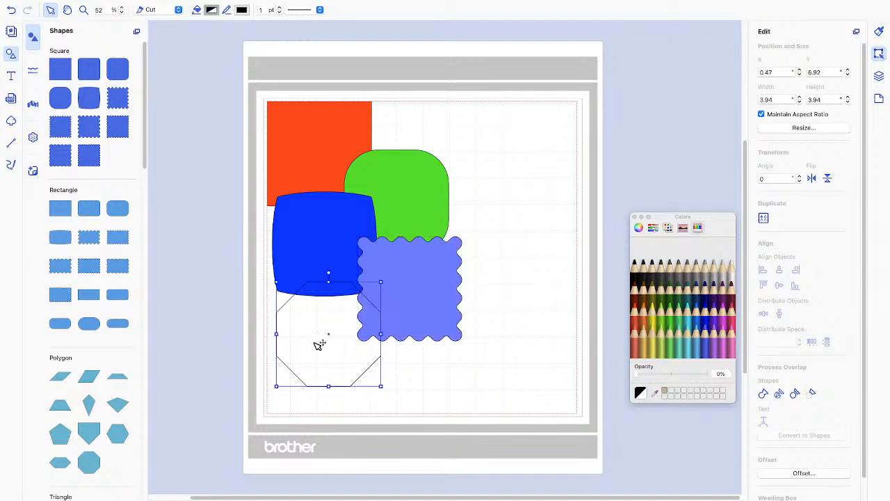
left_click(653, 352)
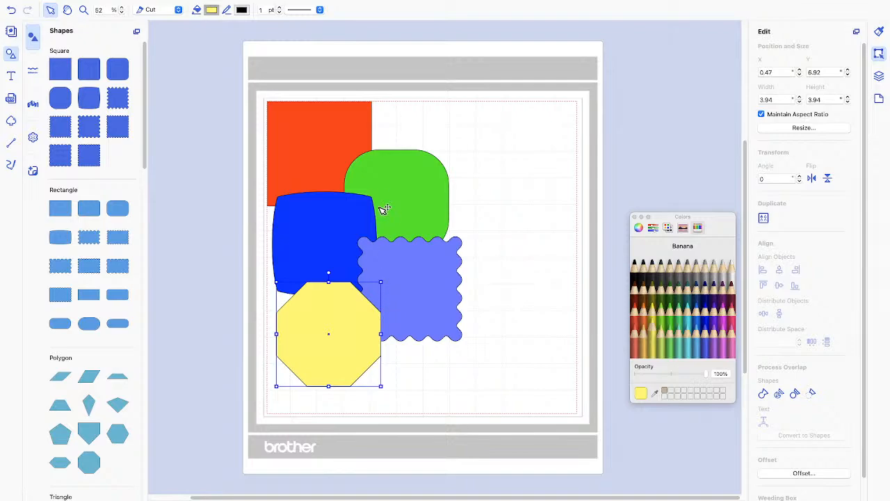
Spread the shapes apart so the four squares occupy the mat's corners and the octagon sits centrally at about X 4.09", Y 4.03".
mouse_move(382, 198)
left_mouse_down()
mouse_move(471, 188)
mouse_move(508, 148)
mouse_move(519, 159)
left_mouse_up()
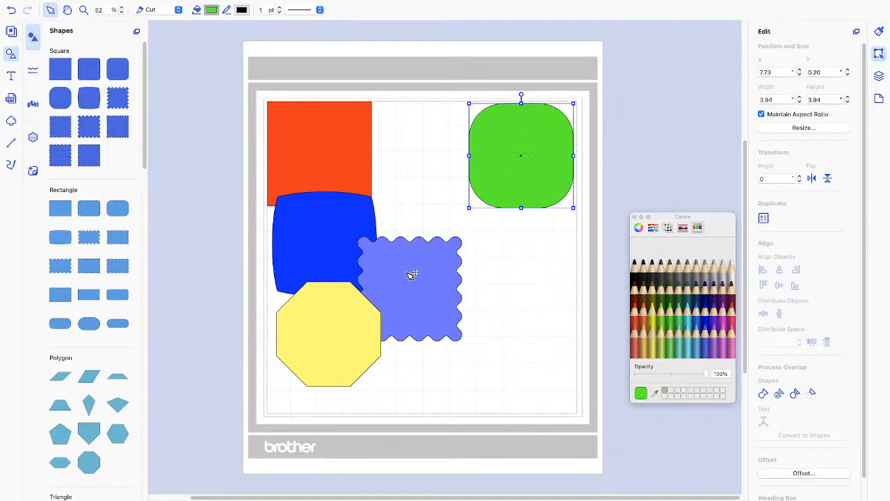
mouse_move(411, 272)
left_mouse_down()
mouse_move(425, 314)
mouse_move(518, 374)
mouse_move(527, 348)
left_mouse_up()
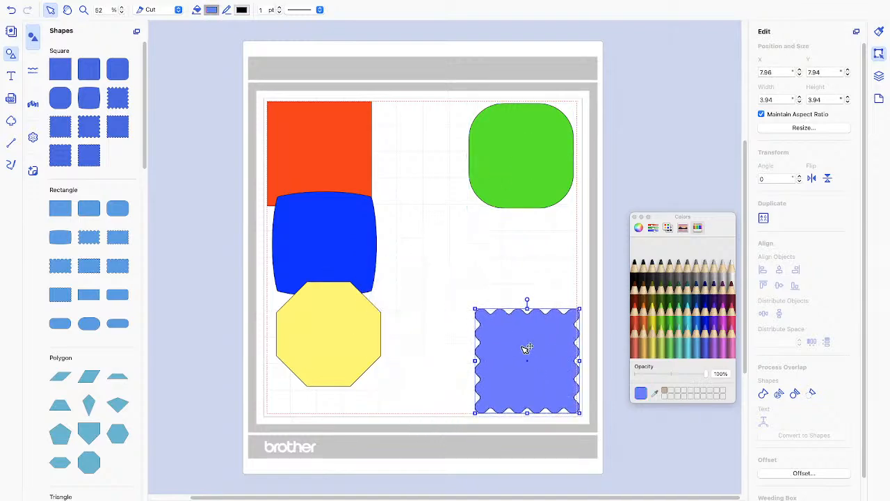
mouse_move(327, 338)
left_mouse_down()
mouse_move(425, 301)
mouse_move(426, 259)
left_mouse_up()
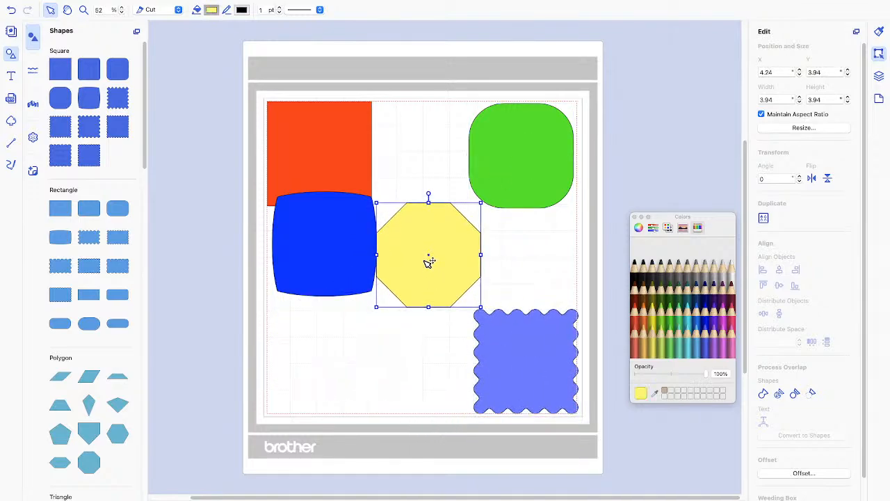
left_click_drag(348, 282, 347, 376)
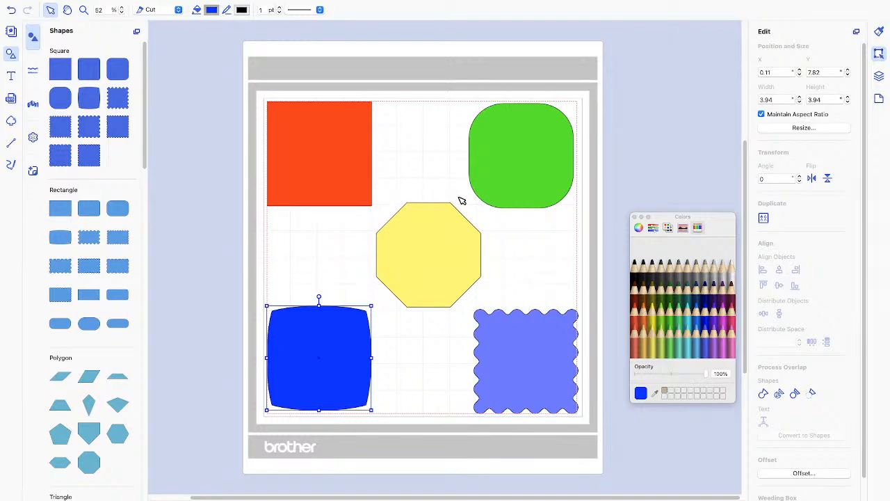
mouse_move(433, 258)
left_mouse_down()
mouse_move(421, 258)
mouse_move(429, 260)
left_mouse_up()
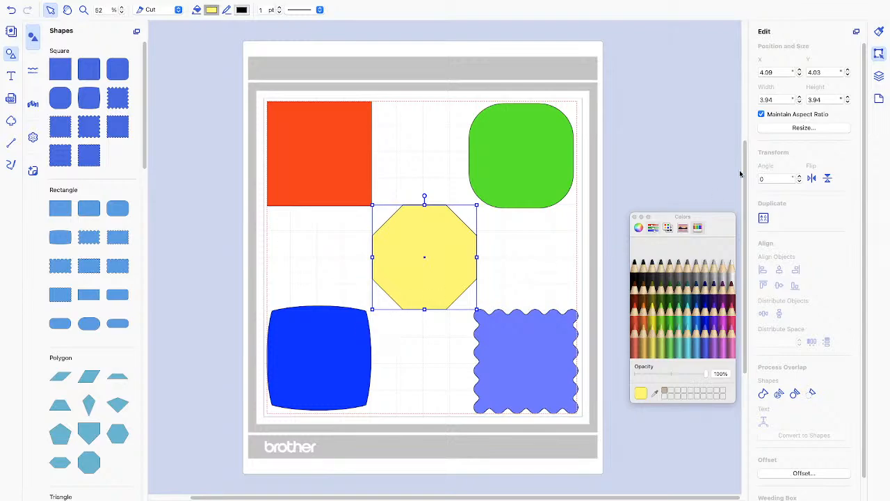
Open the layer list and move the green, blue and scalloped squares back into an overlapping cluster with the red square and octagon.
left_click(879, 77)
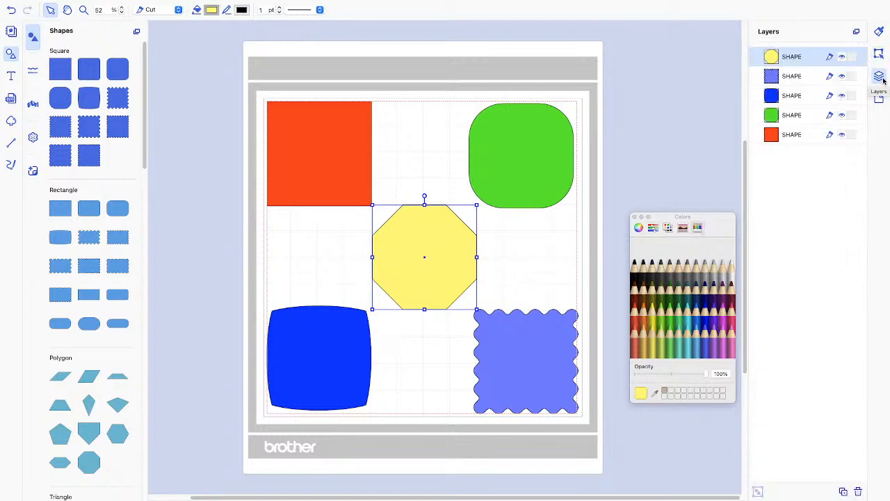
left_click_drag(494, 190, 337, 236)
left_click_drag(354, 341, 347, 268)
mouse_move(528, 349)
left_mouse_down()
mouse_move(383, 333)
mouse_move(354, 322)
mouse_move(370, 321)
left_mouse_up()
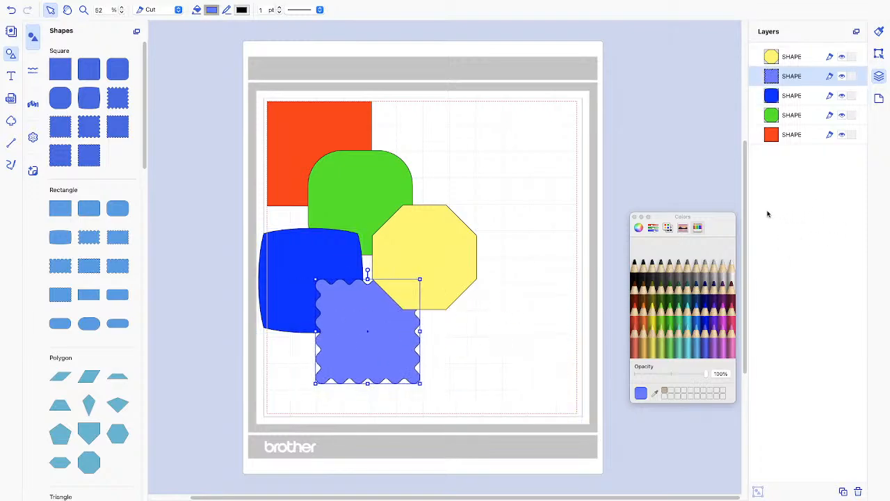
Hide all five shapes one by one, working from the yellow octagon's layer down to the red square's.
left_click(842, 57)
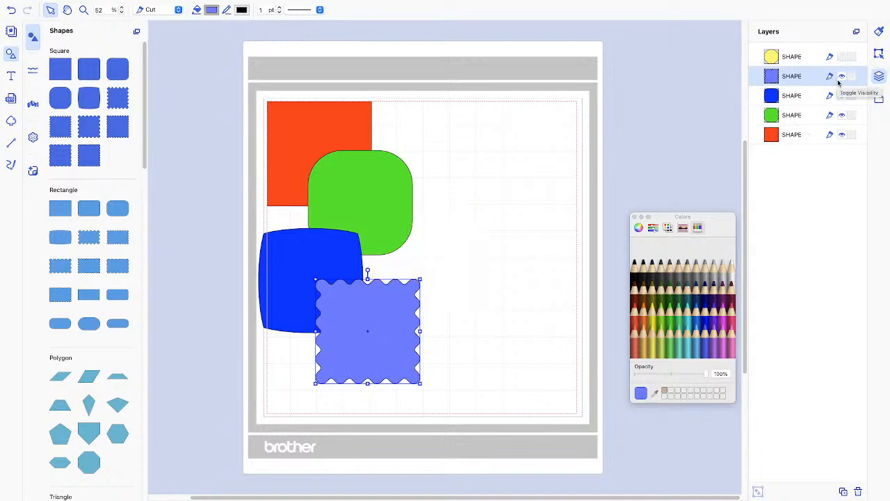
left_click(841, 76)
left_click(841, 96)
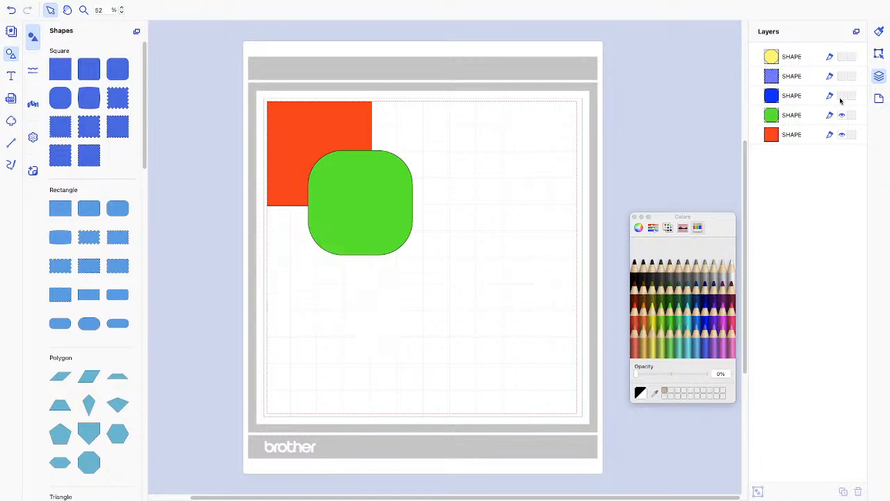
left_click(842, 116)
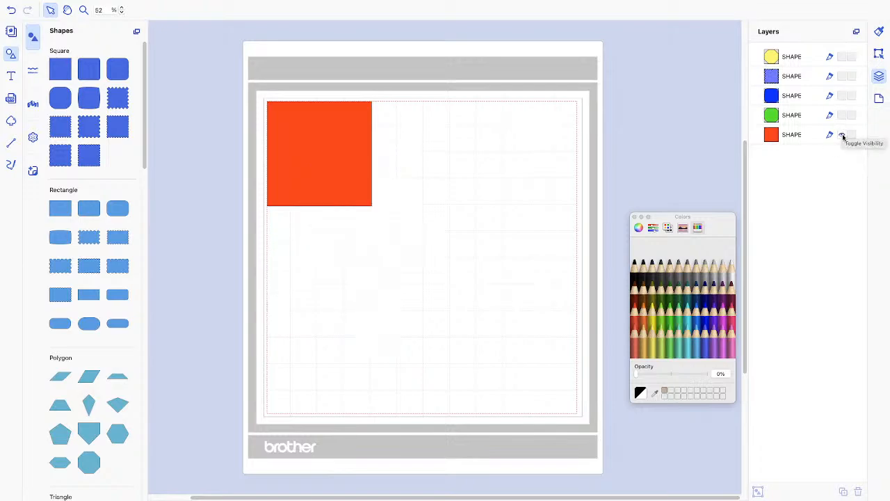
left_click(842, 134)
Make all five shapes visible again, working from the green square's layer up and finishing with the red square's.
left_click(842, 116)
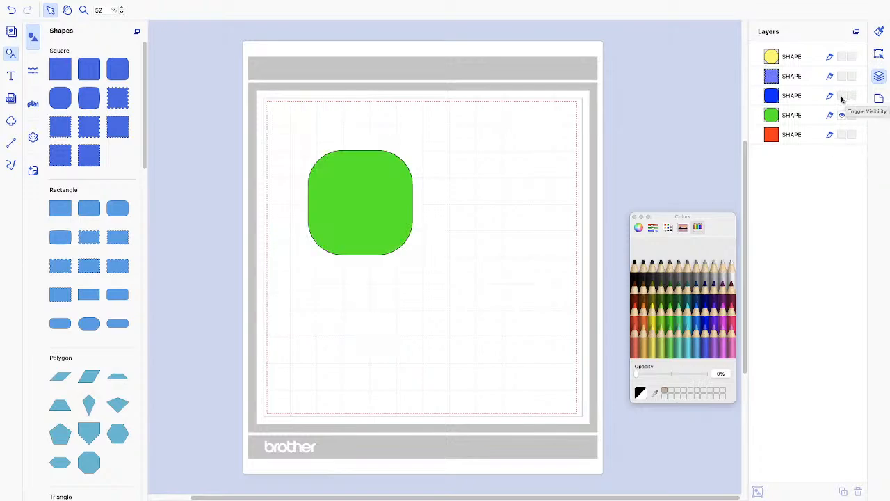
left_click(841, 96)
left_click(841, 76)
left_click(841, 57)
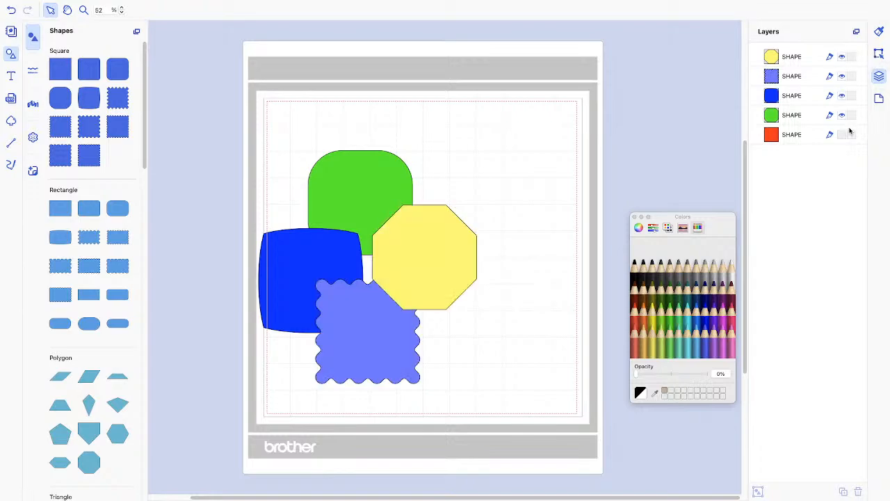
left_click(841, 135)
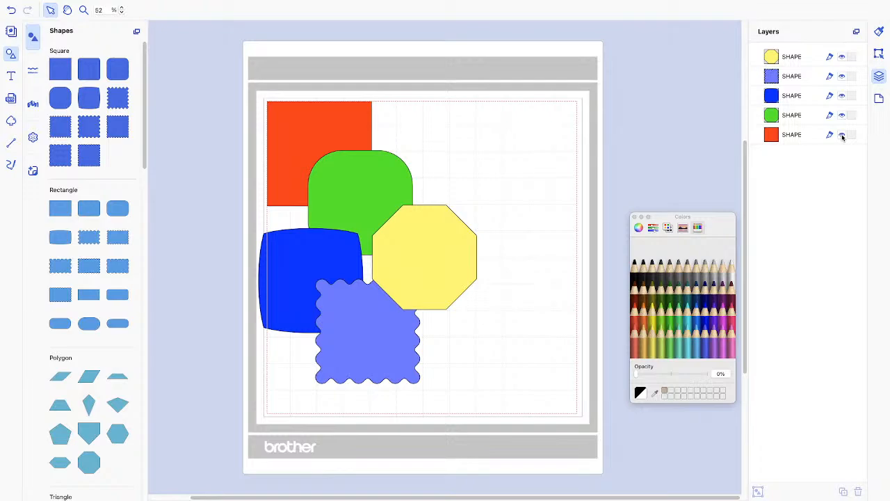
Hide the red, green, scalloped and blue squares so only the yellow octagon stays visible.
left_click(842, 135)
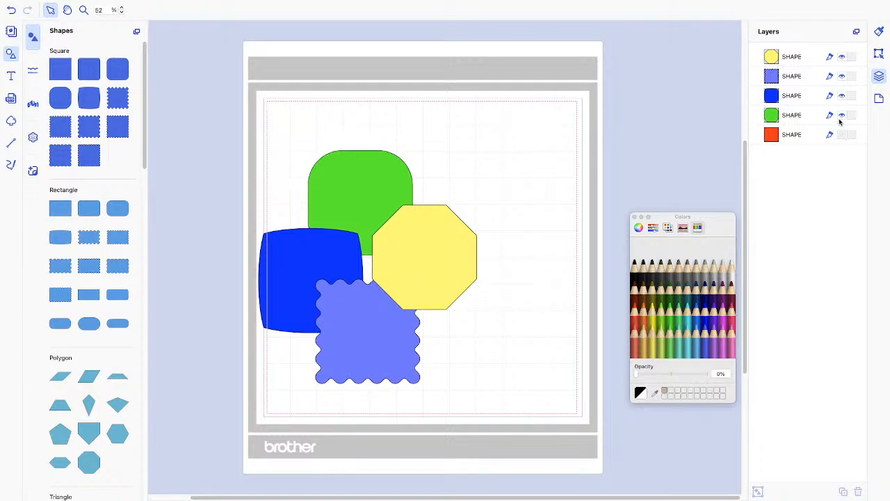
left_click(842, 116)
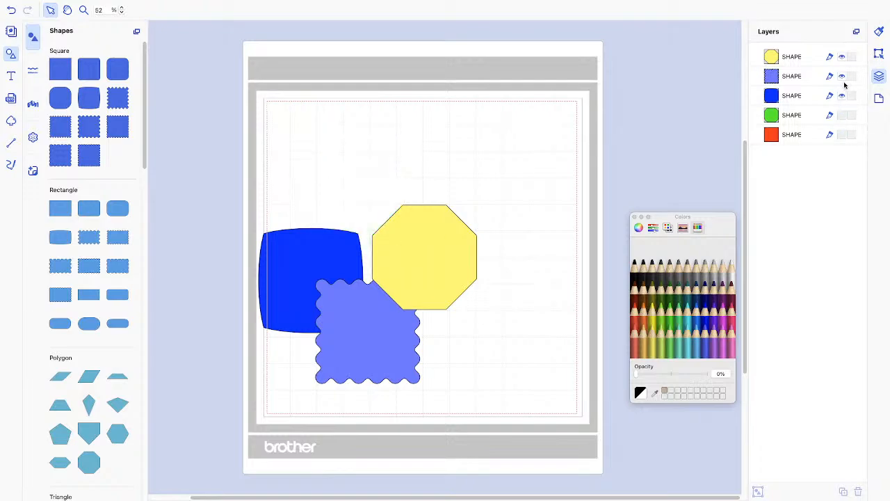
left_click(841, 76)
left_click(840, 96)
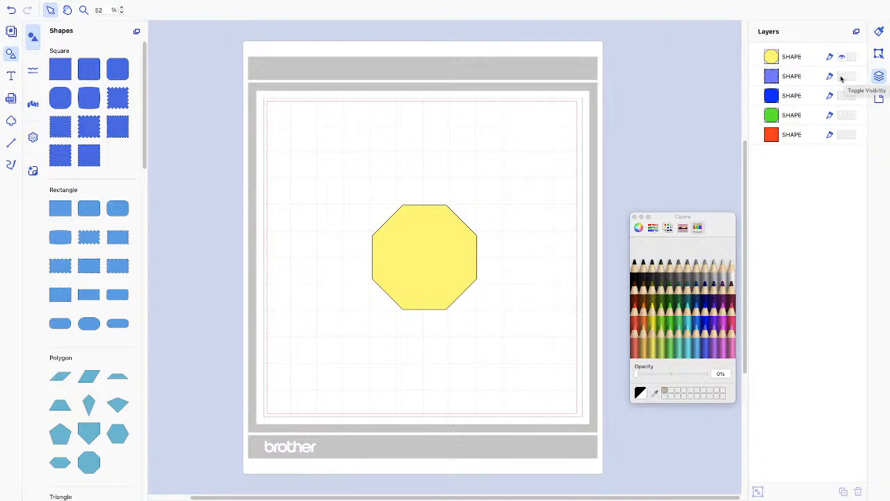
Show the scalloped, blue, green and red squares in turn, hiding the previously shown shape each time.
left_click(841, 76)
left_click(842, 56)
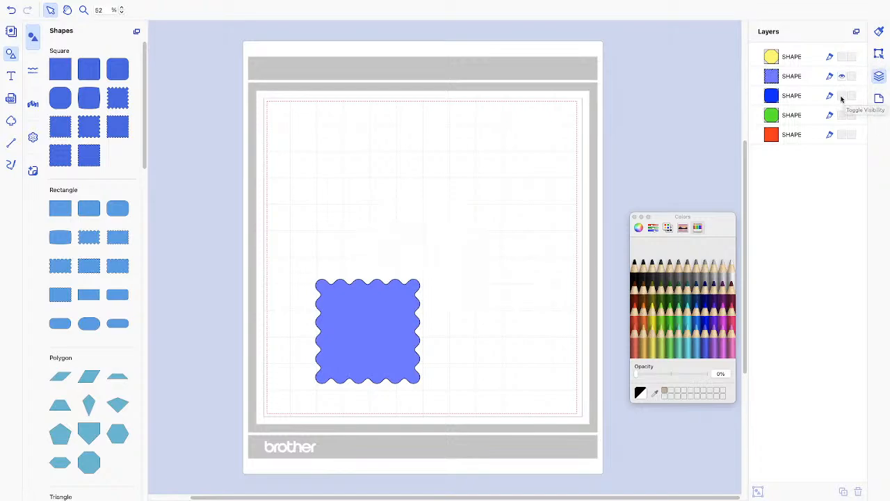
left_click(841, 95)
left_click(842, 76)
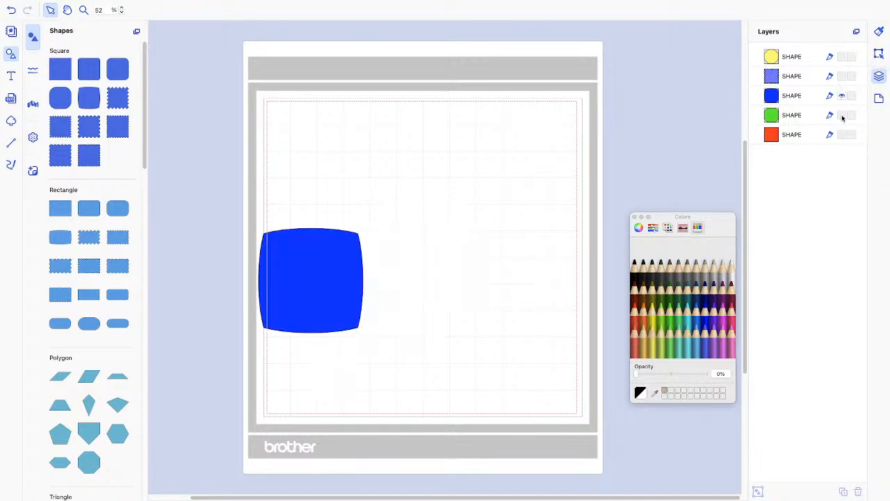
left_click(842, 116)
left_click(841, 96)
left_click(841, 135)
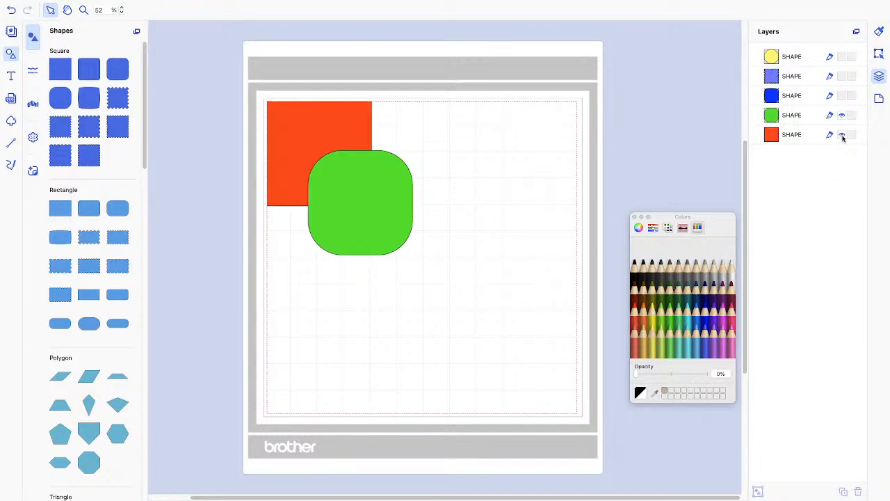
left_click(842, 117)
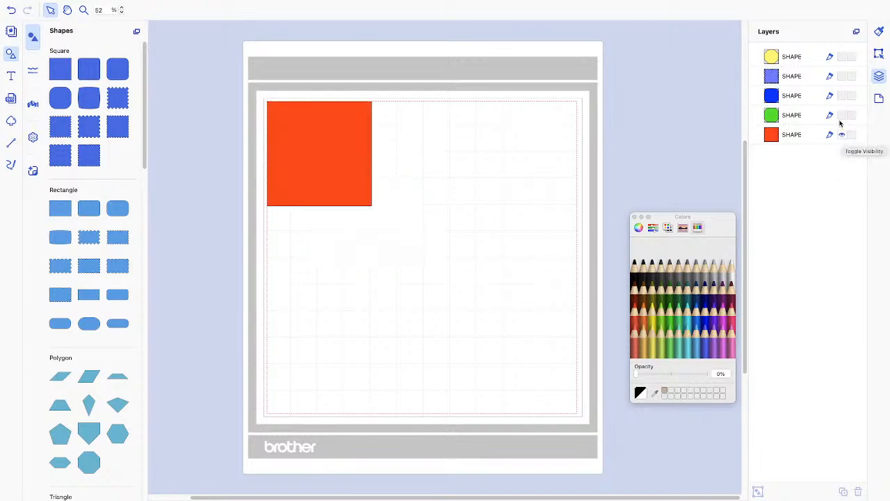
Restore visibility of the green, blue and scalloped squares and the yellow octagon.
left_click(841, 116)
left_click(841, 96)
left_click(842, 77)
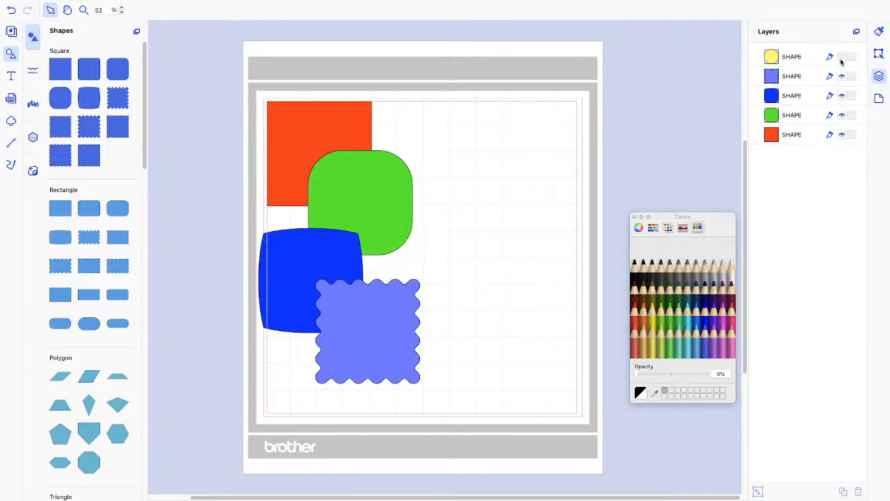
left_click(841, 57)
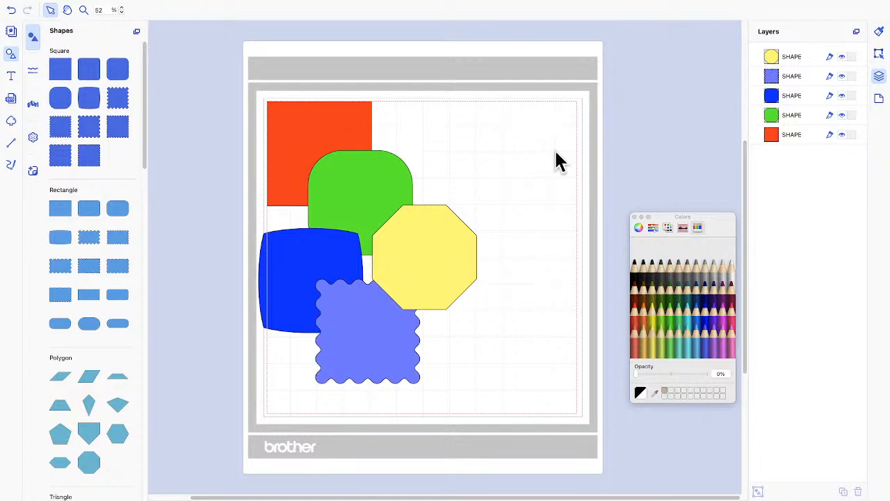
Lock the red square's layer, try moving that square, and shift the other four shapes slightly toward the mat's upper right.
left_click(851, 135)
left_click_drag(286, 133, 301, 212)
mouse_move(356, 178)
left_mouse_down()
mouse_move(435, 169)
mouse_move(380, 137)
mouse_move(372, 170)
left_mouse_up()
mouse_move(322, 258)
left_mouse_down()
mouse_move(343, 258)
mouse_move(331, 253)
left_mouse_up()
mouse_move(421, 260)
left_mouse_down()
mouse_move(441, 292)
mouse_move(437, 243)
mouse_move(451, 243)
left_mouse_up()
mouse_move(361, 342)
left_mouse_down()
mouse_move(388, 302)
mouse_move(398, 310)
mouse_move(393, 327)
left_mouse_up()
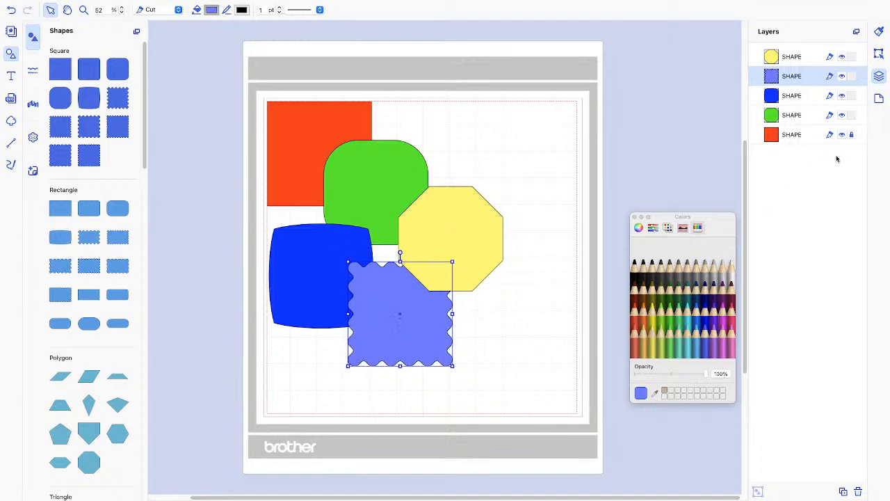
Lock the scalloped square's layer, nudge the yellow octagon slightly right, and try to select the locked scalloped square.
left_click(851, 76)
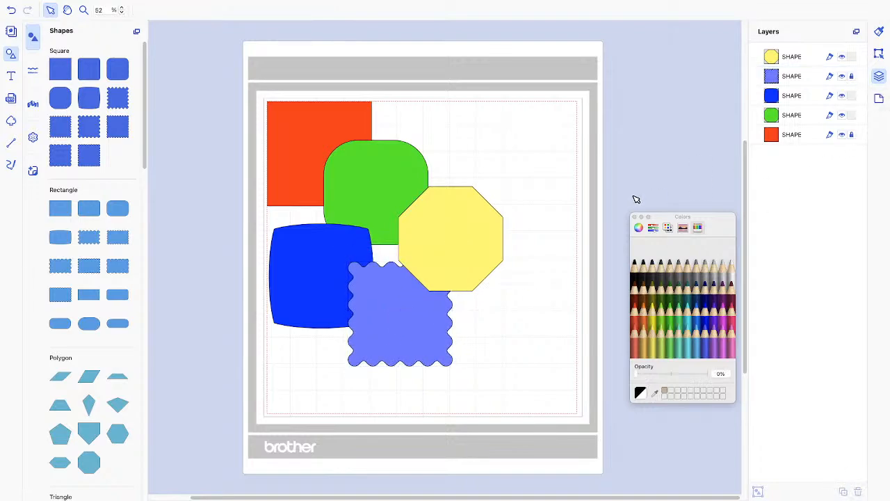
mouse_move(446, 249)
left_mouse_down()
mouse_move(430, 284)
mouse_move(480, 248)
mouse_move(454, 247)
left_mouse_up()
left_click(390, 316)
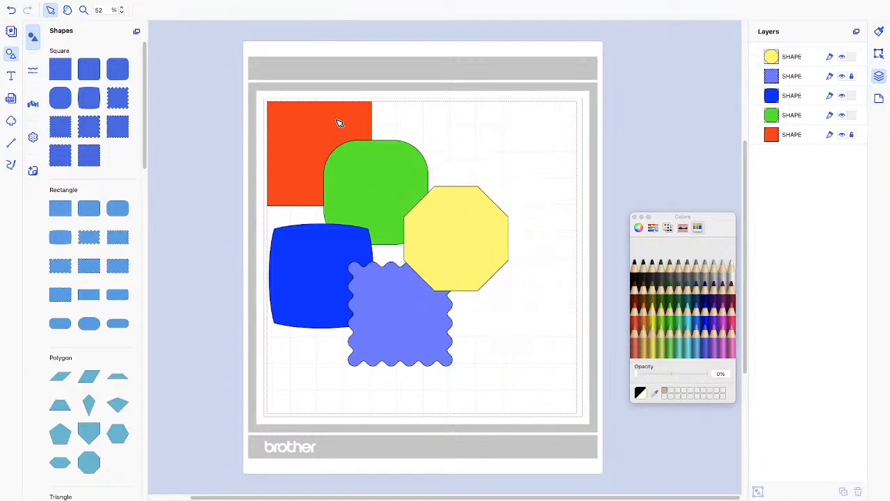
Try to move the locked red square, then select the unlocked shapes and shift them slightly down the mat.
left_click_drag(340, 115, 403, 195)
left_click_drag(490, 395, 299, 18)
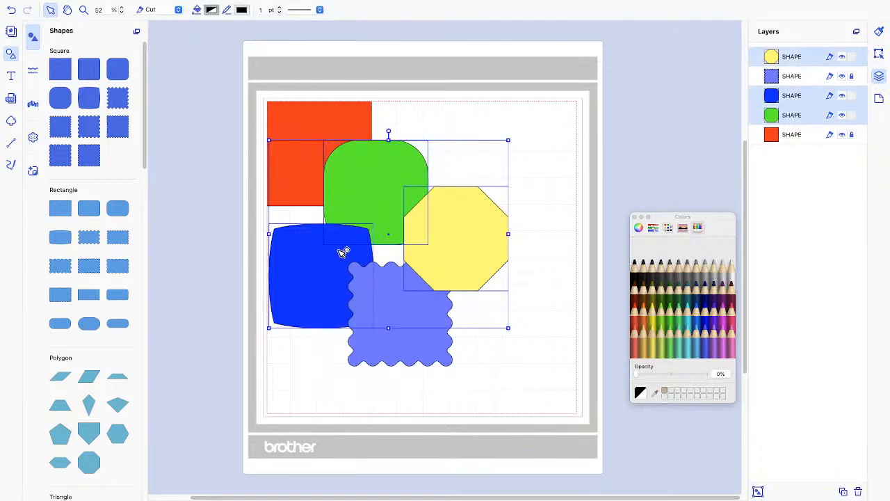
left_click_drag(368, 194, 374, 210)
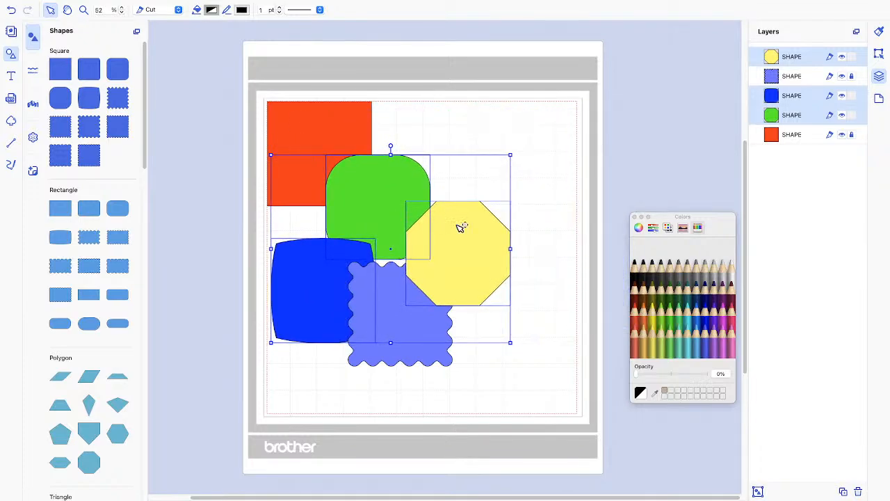
Unlock the layers of the red square and the scalloped square, and select each of the two shapes on the mat.
left_click(851, 134)
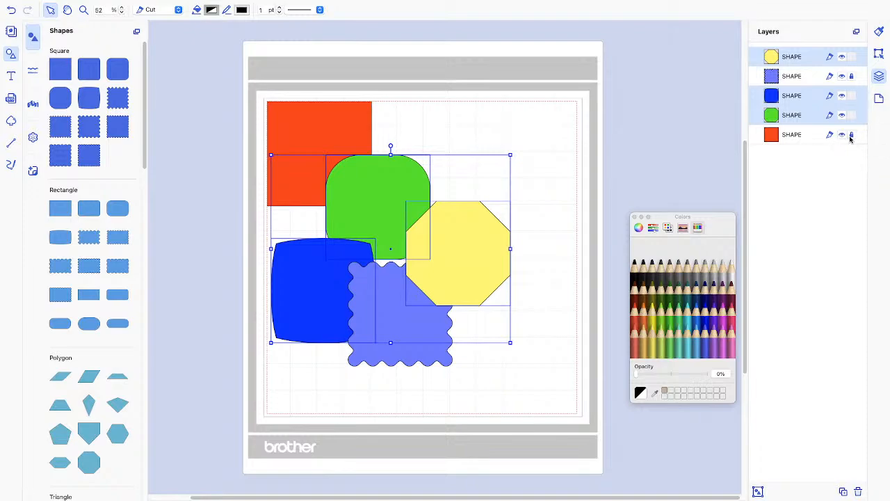
left_click(851, 77)
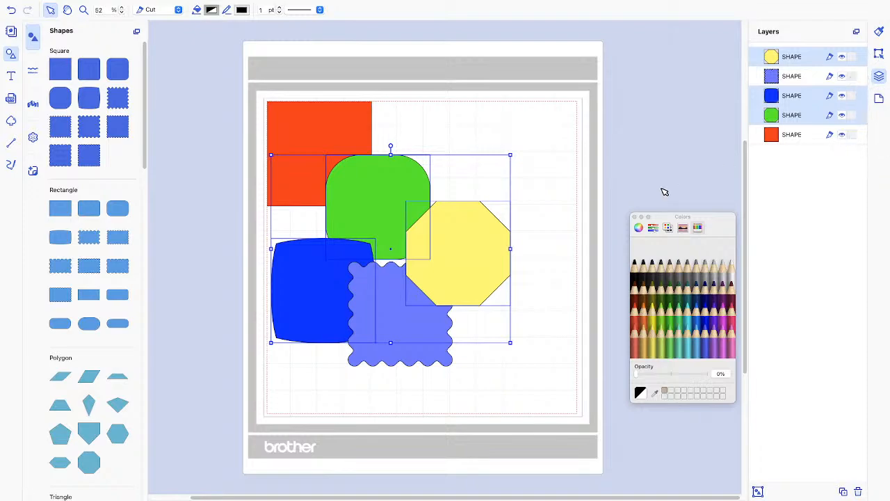
left_click(415, 357)
left_click(361, 145)
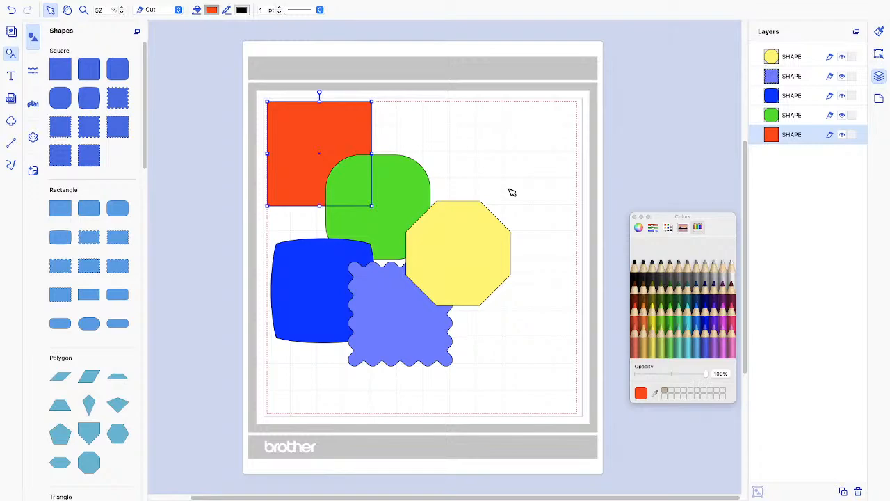
Hide the red square, select every shape on the mat, and restore the red square's visibility.
left_click(842, 136)
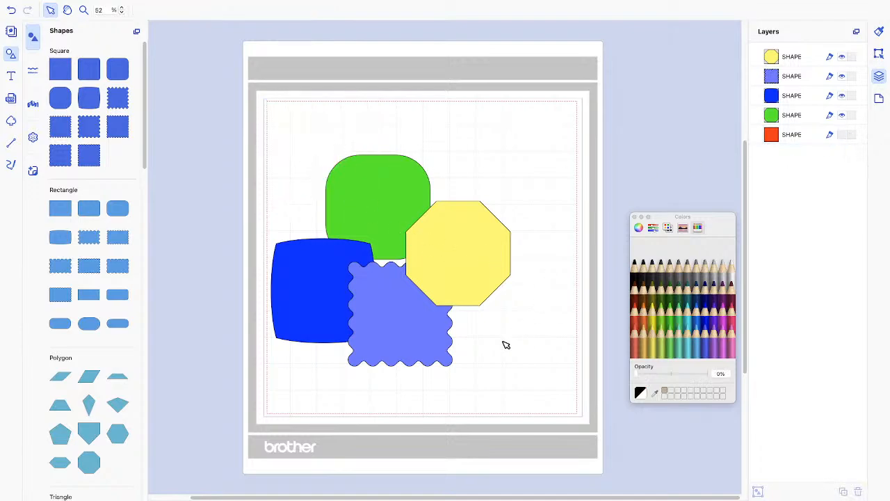
key("super+a")
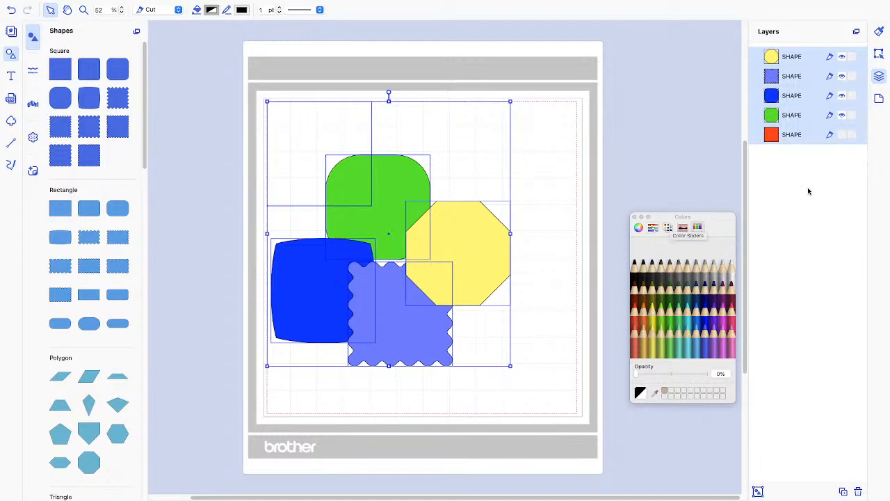
left_click(841, 135)
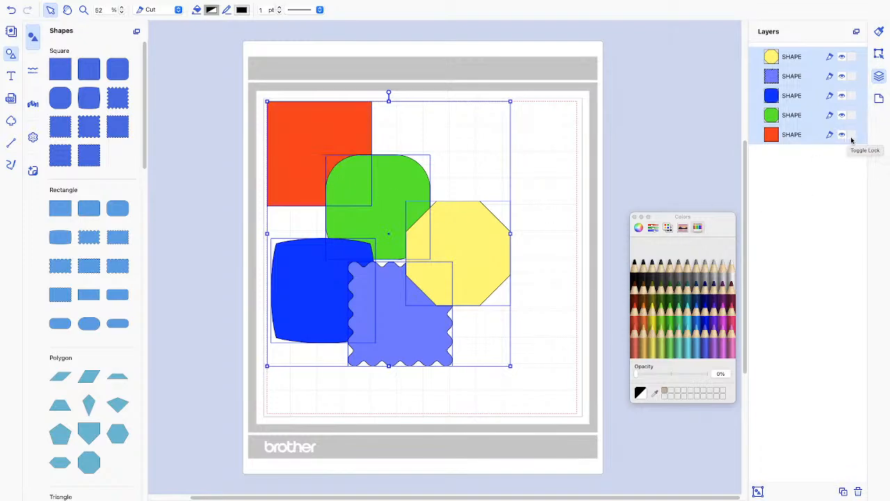
Lock the red, green and blue squares' layers, then unlock the blue and green ones and clear the selection.
left_click(851, 135)
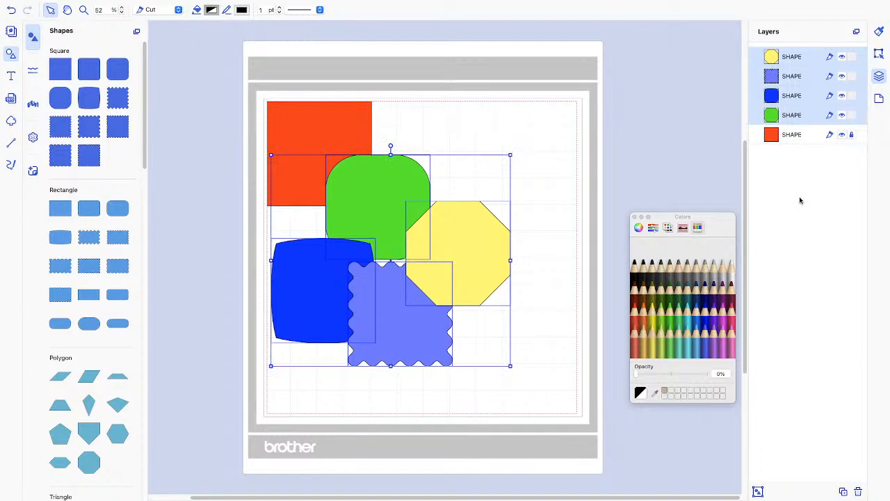
left_click(851, 115)
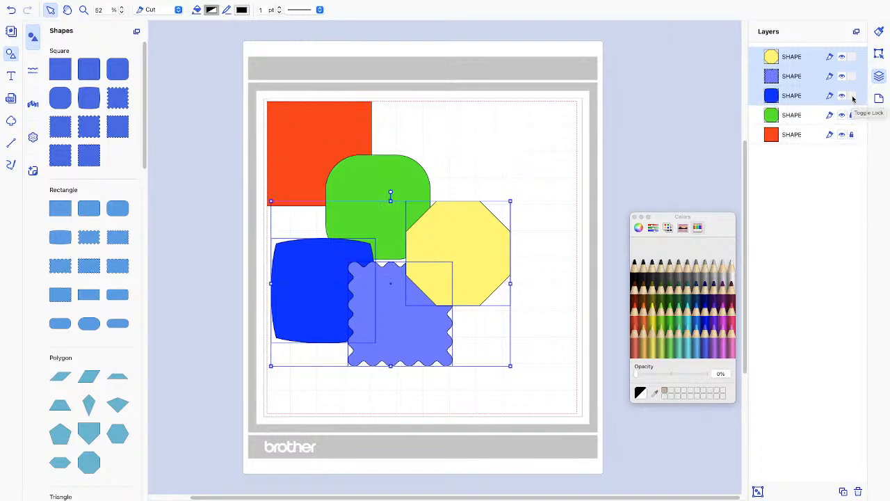
left_click(852, 97)
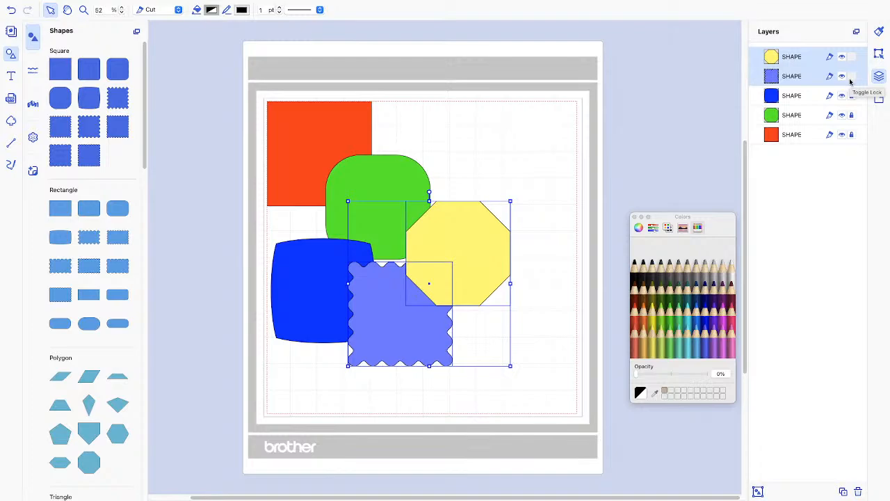
left_click(851, 96)
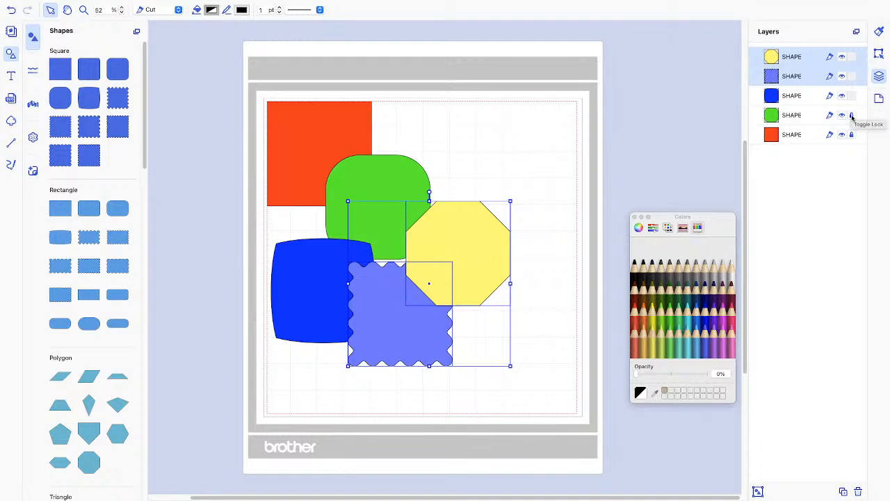
left_click(851, 115)
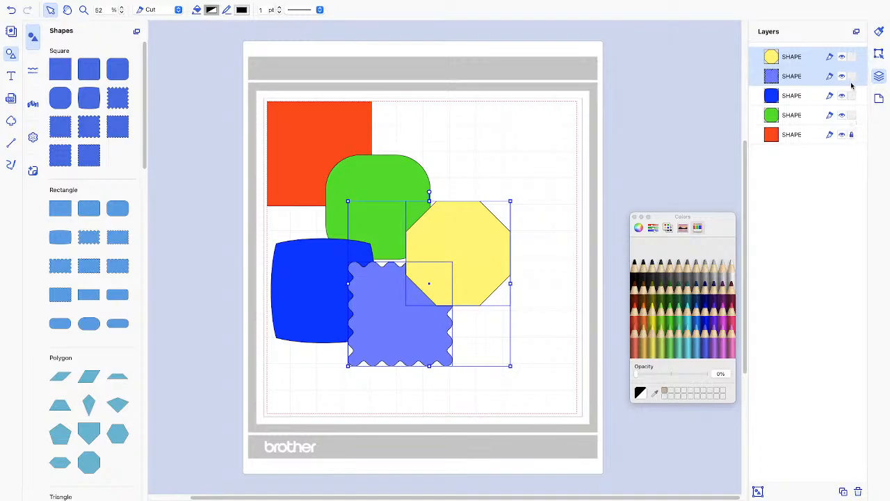
left_click(808, 196)
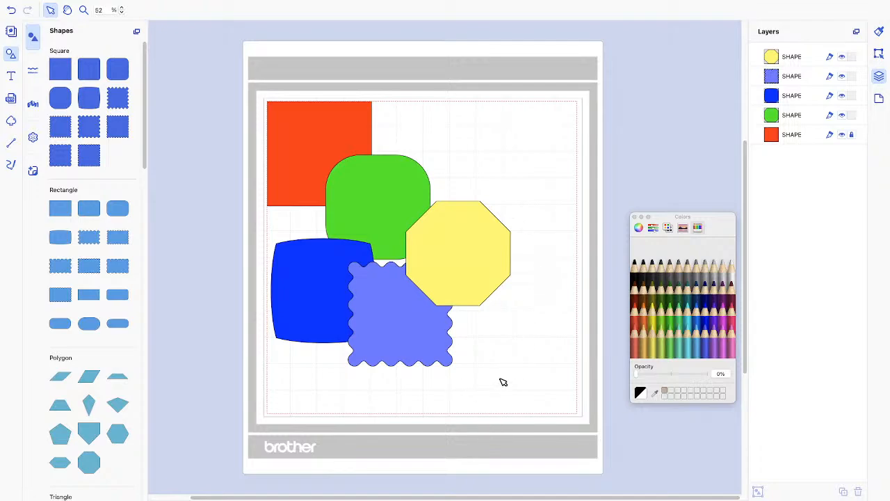
Delete all unlocked shapes, then unlock the red square's layer and delete that square too.
key("super+a")
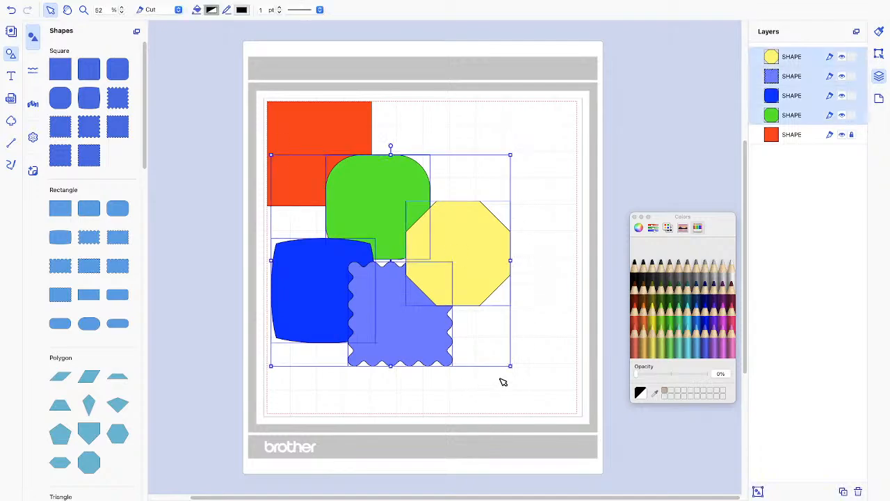
key("Delete")
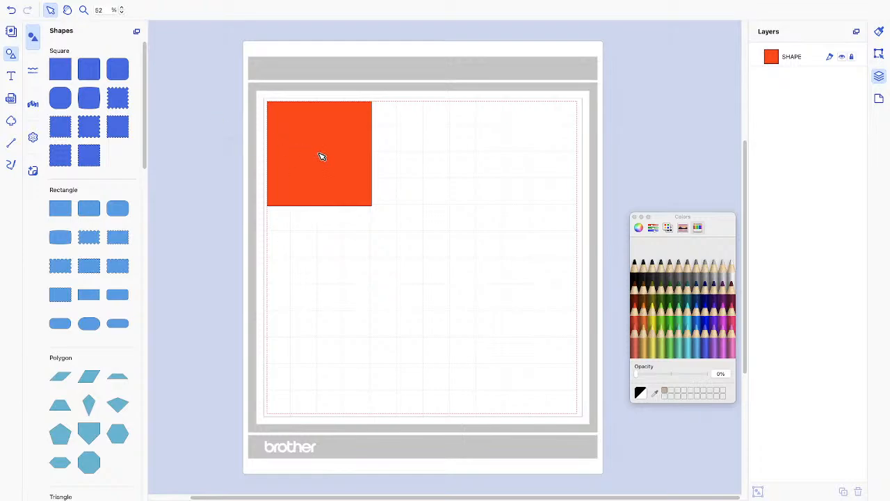
left_click(851, 56)
left_click(319, 148)
key("Delete")
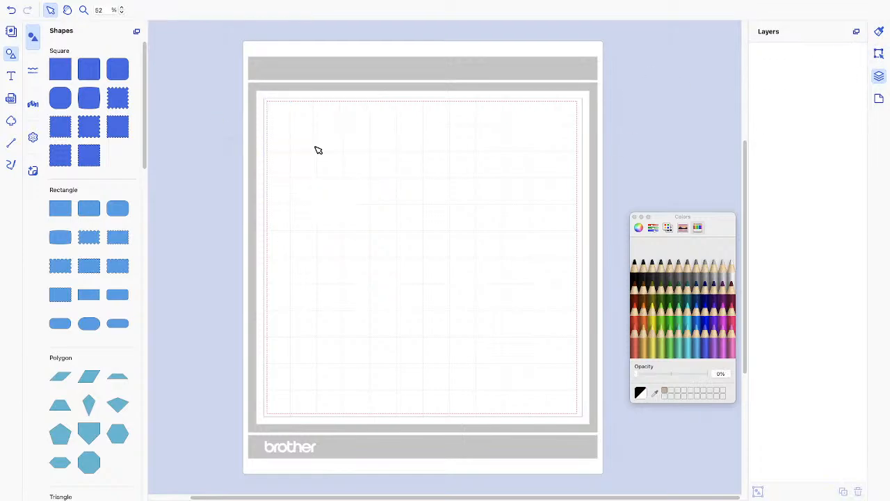
Add a plain square, move it slightly inward from the mat's corner, and set its width to 5 inches.
left_click(64, 75)
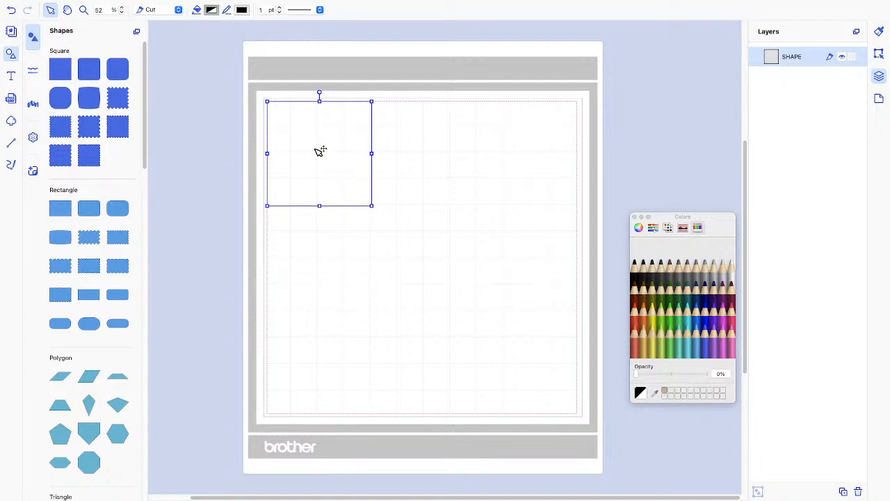
left_click_drag(320, 154, 344, 177)
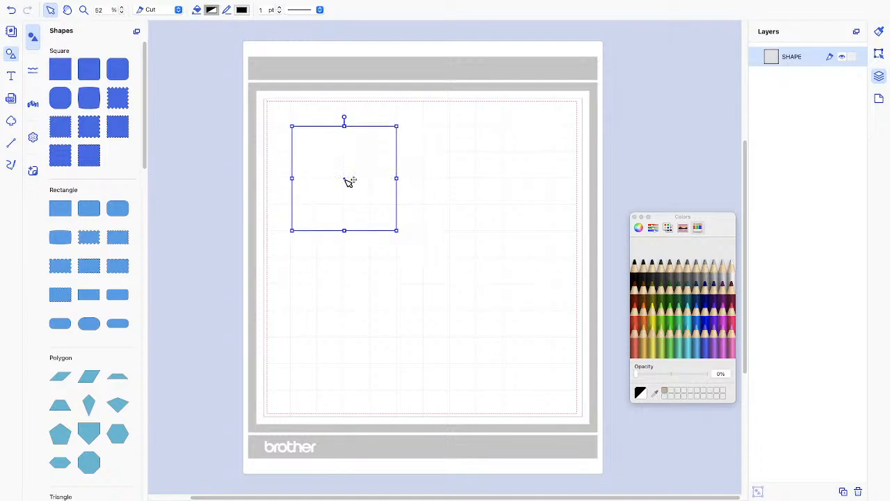
left_click(879, 54)
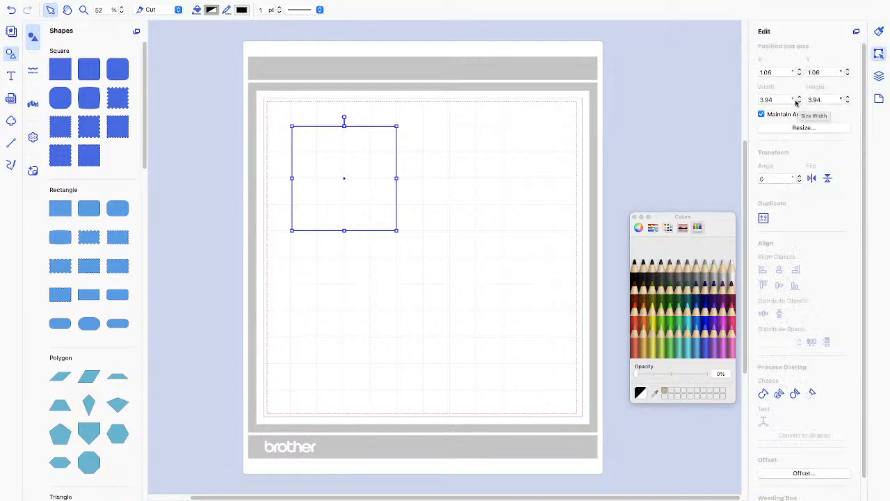
double_click(770, 100)
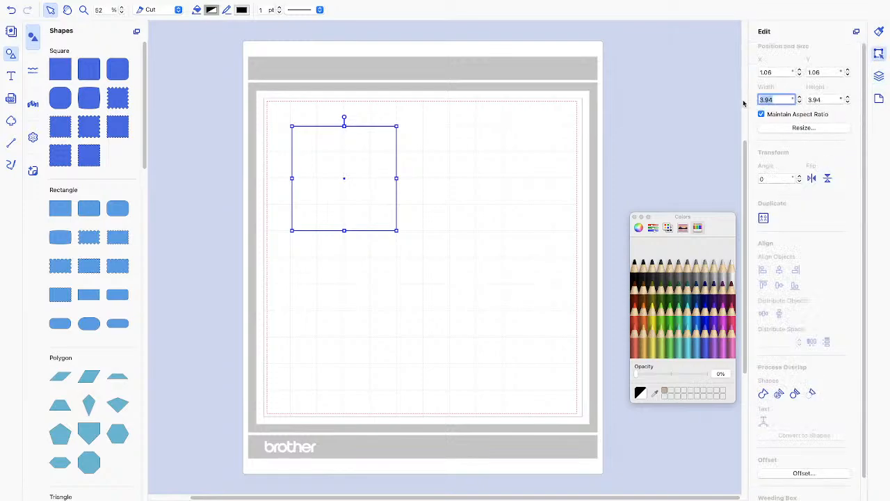
type("5")
key("Return")
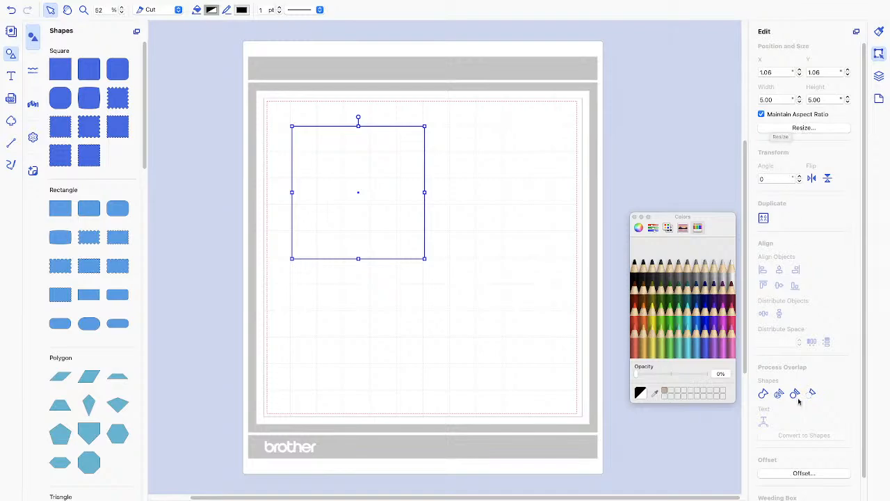
Create an inward offset line with bevel corners inside the square, producing a 4.50-inch inner square.
left_click(803, 473)
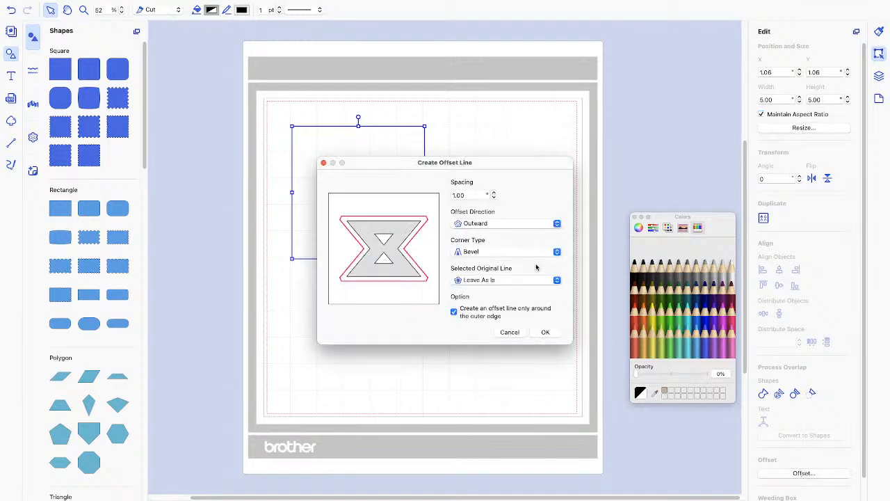
left_click(557, 223)
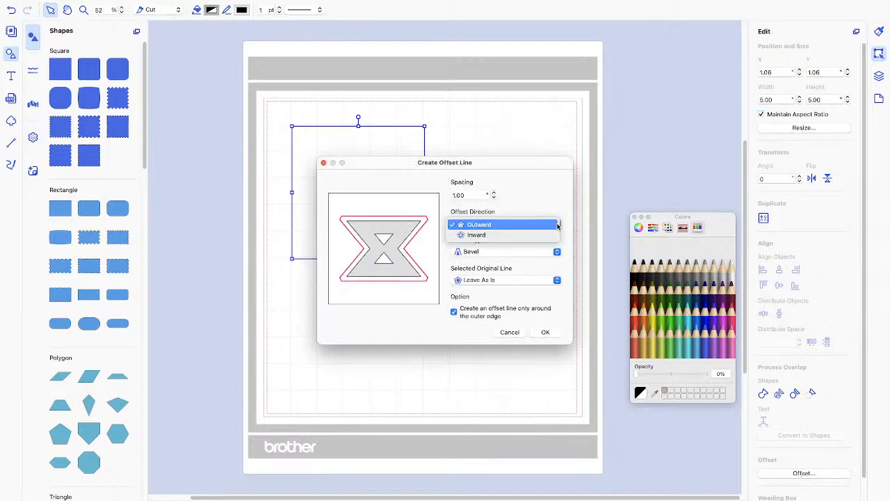
left_click(523, 235)
double_click(471, 195)
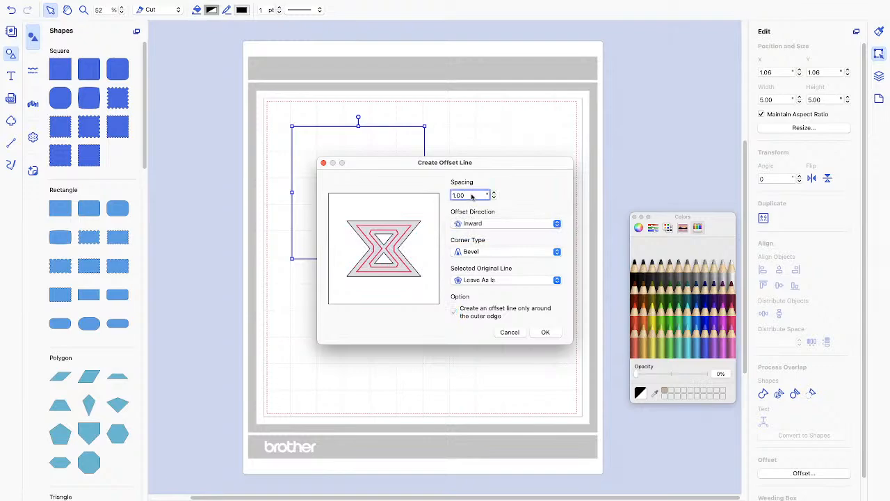
key("BackSpace")
key("Tab")
left_click(545, 333)
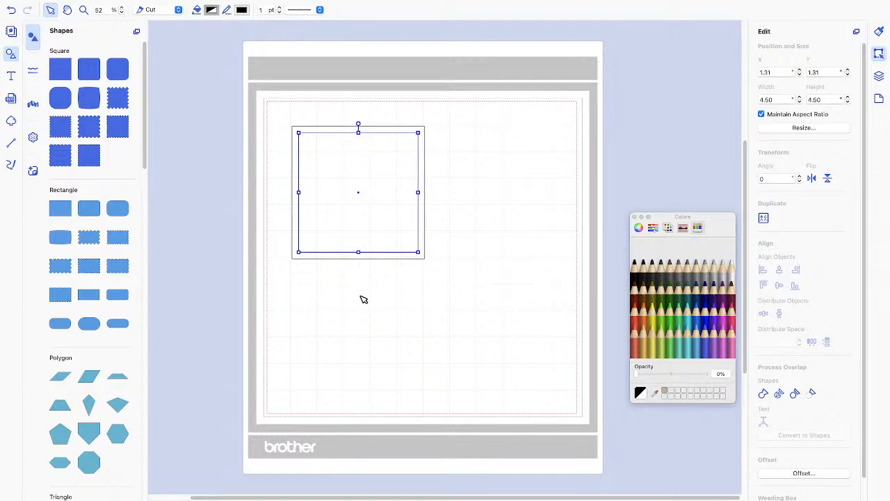
Select both squares, combine them into one frame shape by processing their overlap, and check the result in the layer list.
key("super+a")
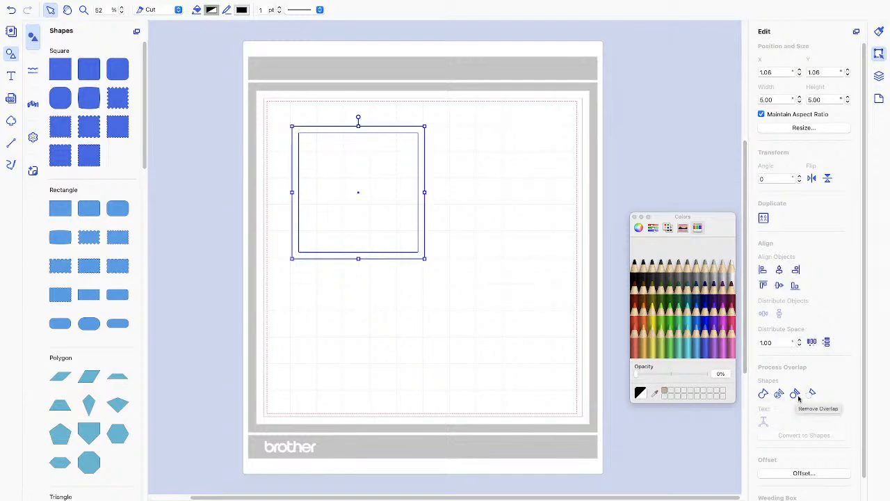
left_click(811, 395)
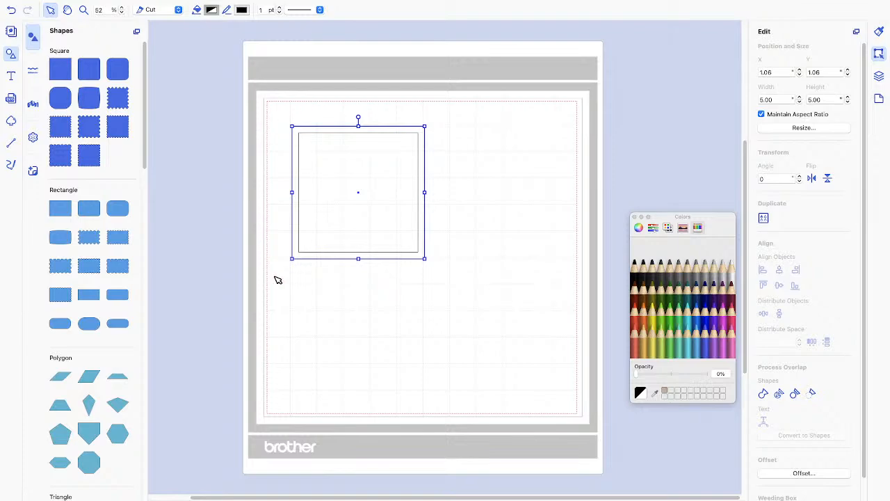
left_click(878, 77)
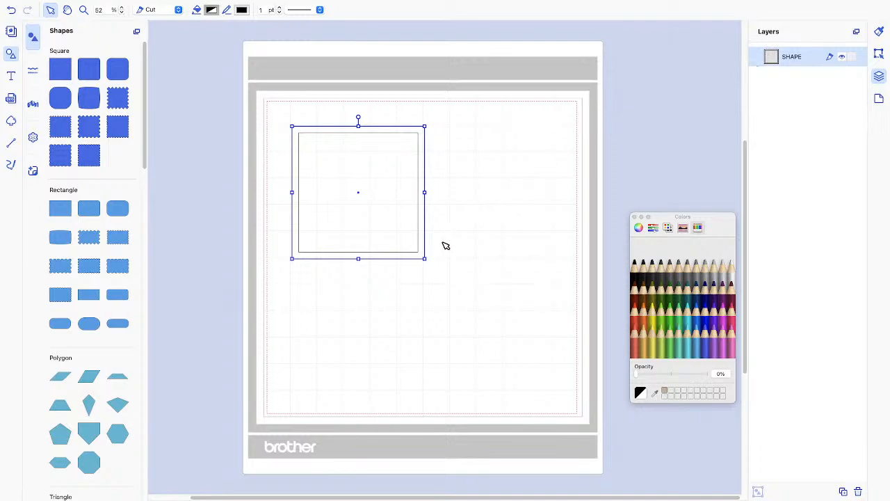
left_click(301, 292)
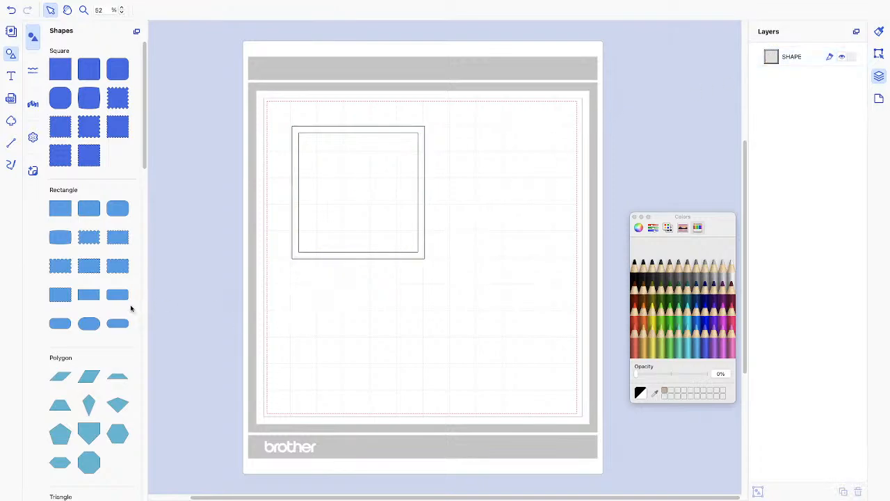
Add the "Adore" word shape, move it to the lower part of the frame, and scale it down to fit within the inner square.
left_click(10, 77)
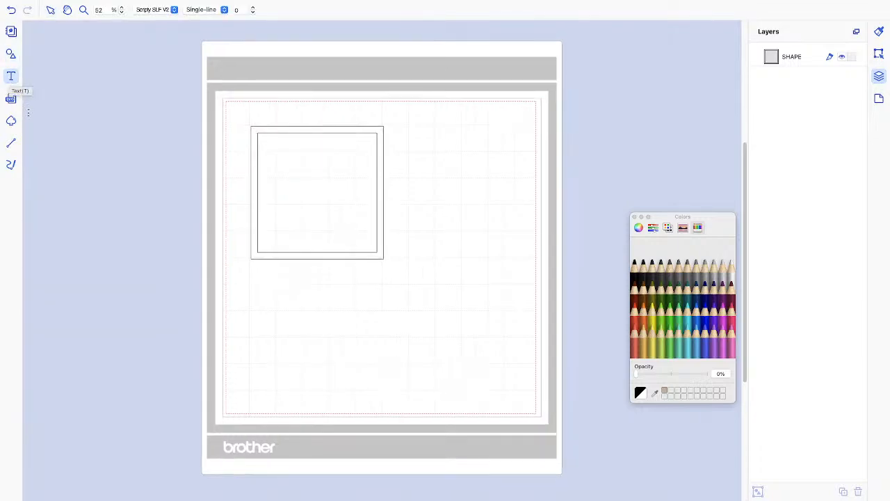
left_click(10, 54)
left_click(33, 104)
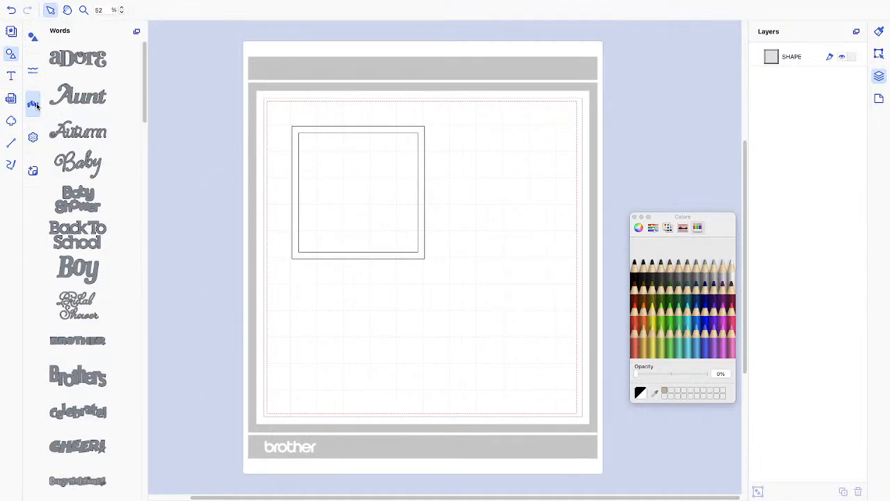
left_click(80, 62)
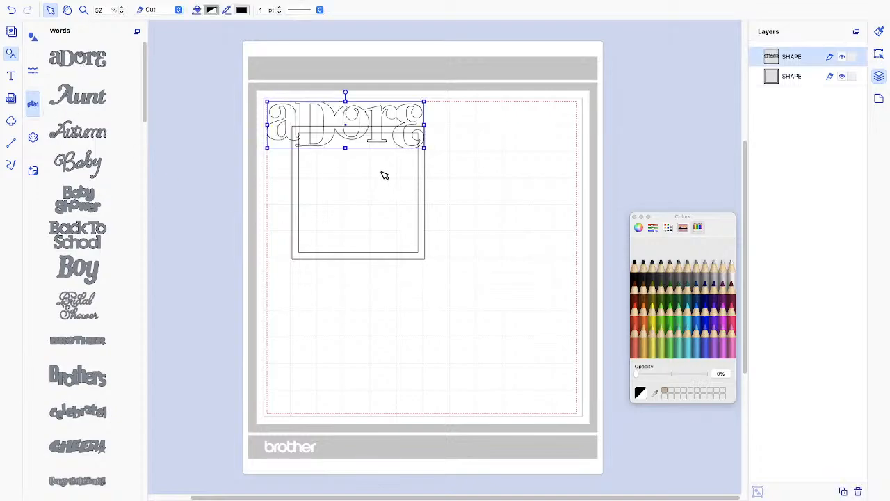
left_click_drag(358, 140, 393, 244)
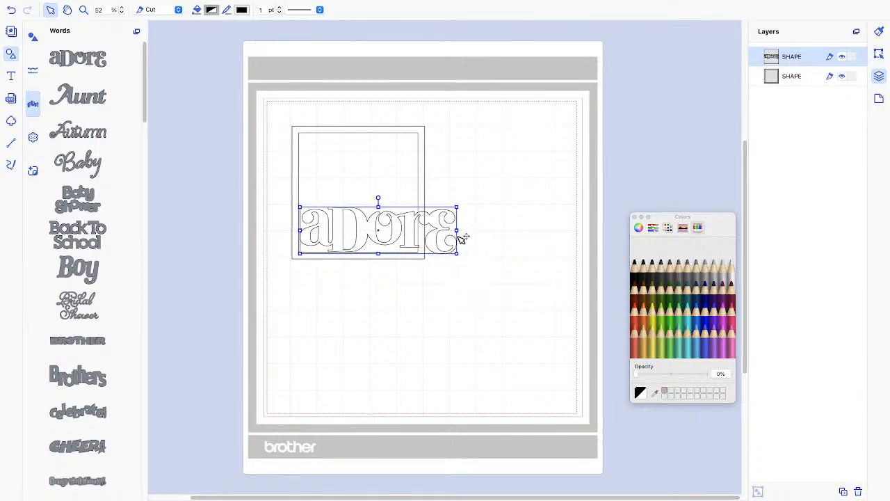
left_click_drag(458, 254, 411, 249)
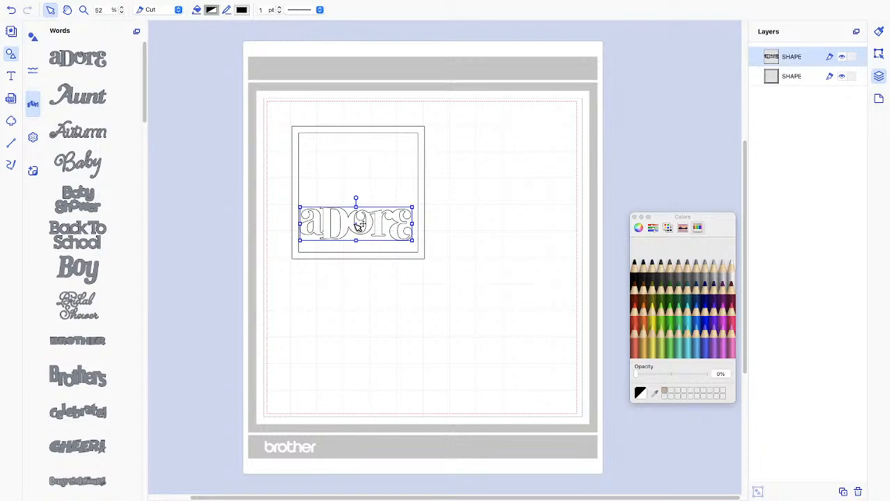
Move the "Adore" word down to overlap the frame's lower border, and fill the frame with Tangerine.
left_click_drag(360, 226, 363, 241)
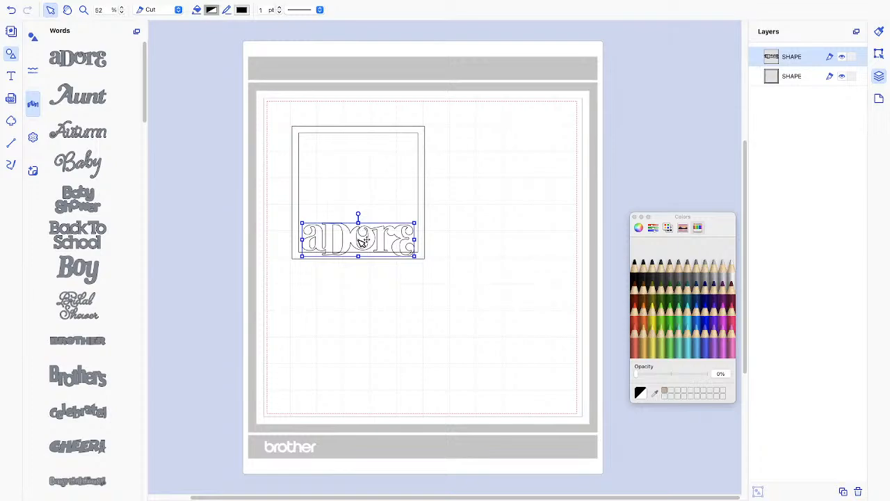
left_click(799, 78)
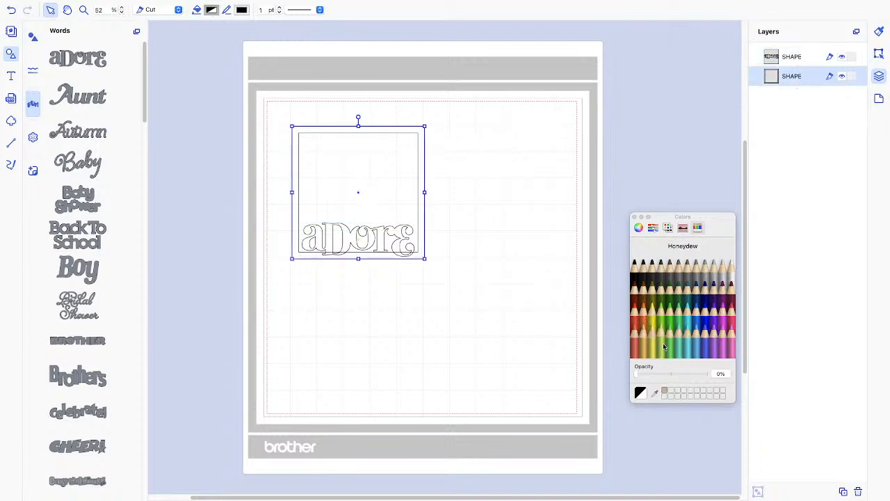
left_click(644, 317)
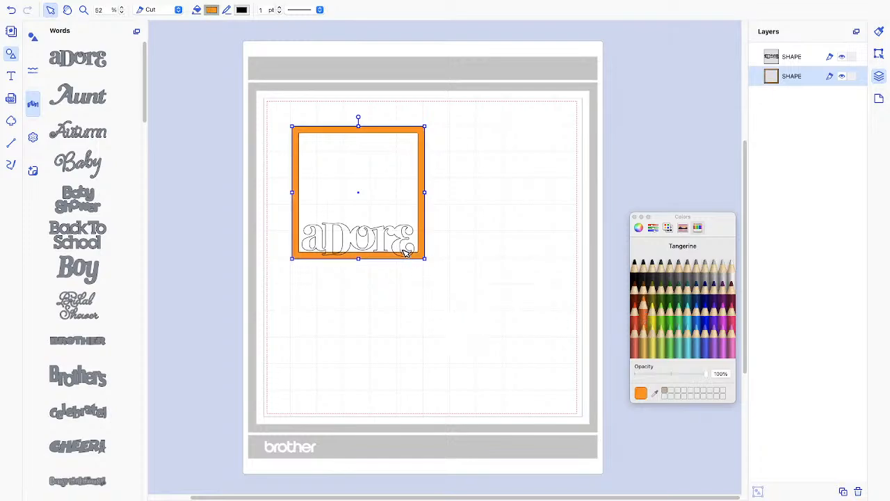
Try to weld the "Adore" word to the frame and fill the welded shape with Tangerine.
left_click(384, 238)
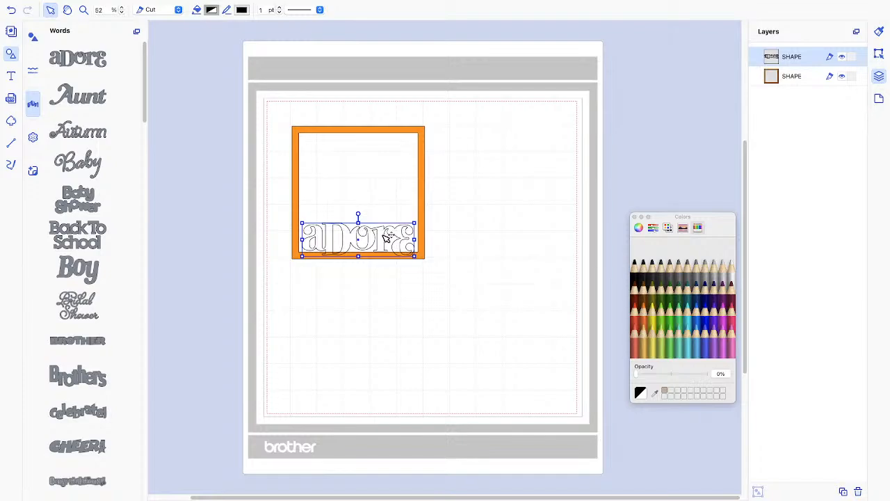
left_click(425, 197, "shift")
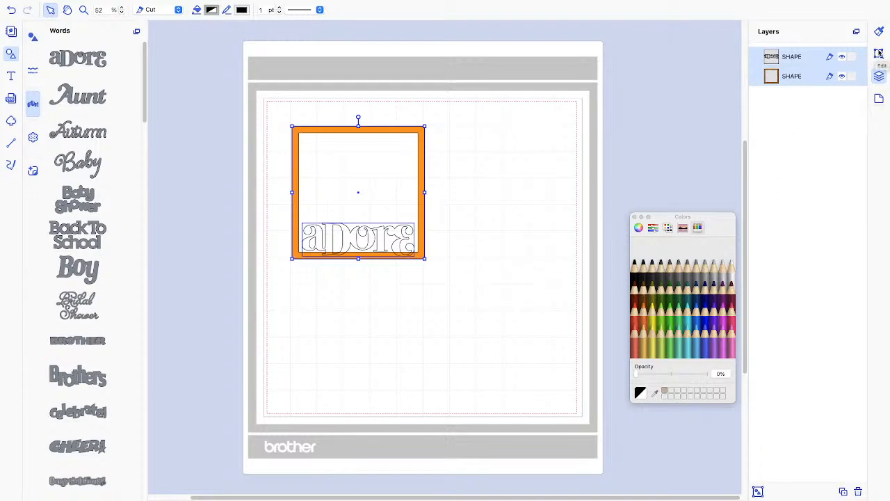
left_click(879, 54)
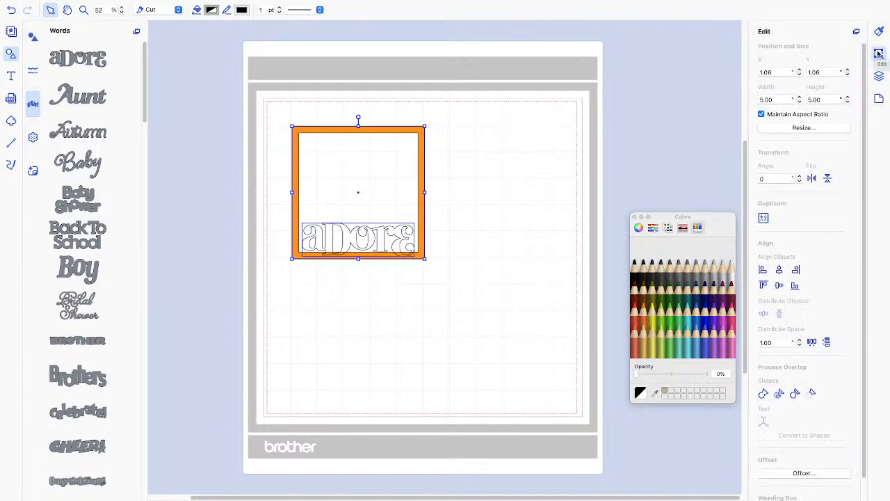
left_click(764, 394)
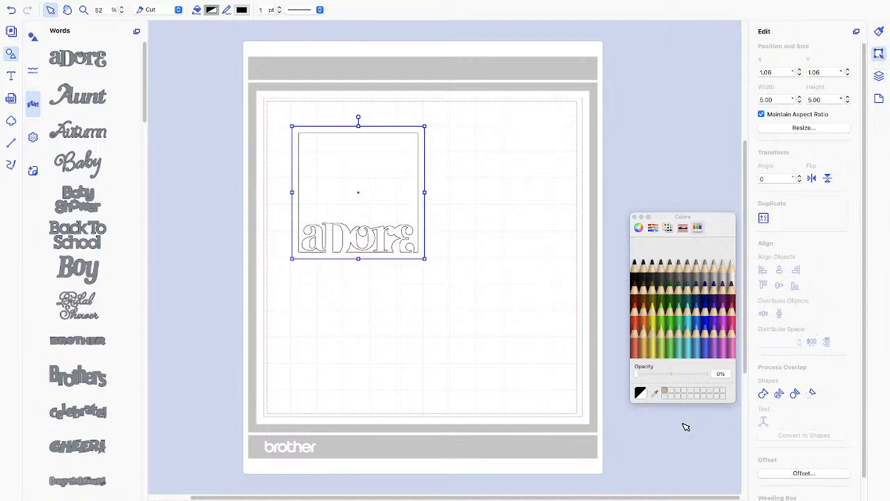
left_click(643, 318)
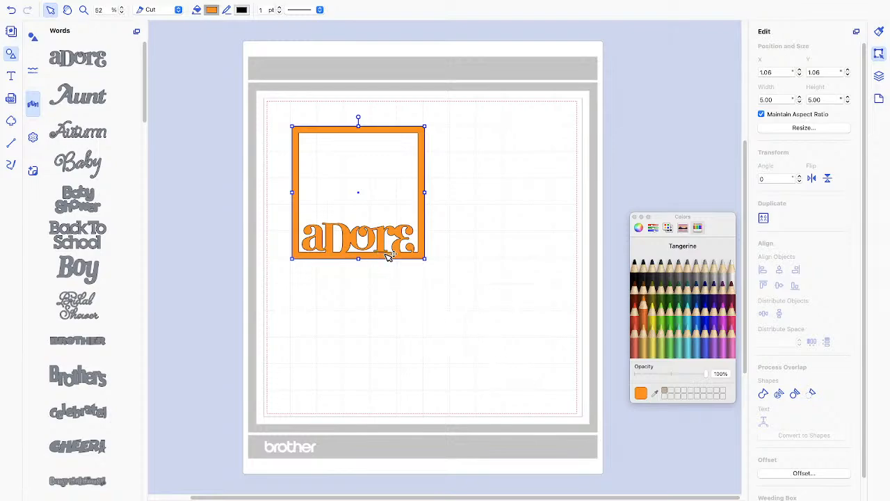
left_click(443, 257)
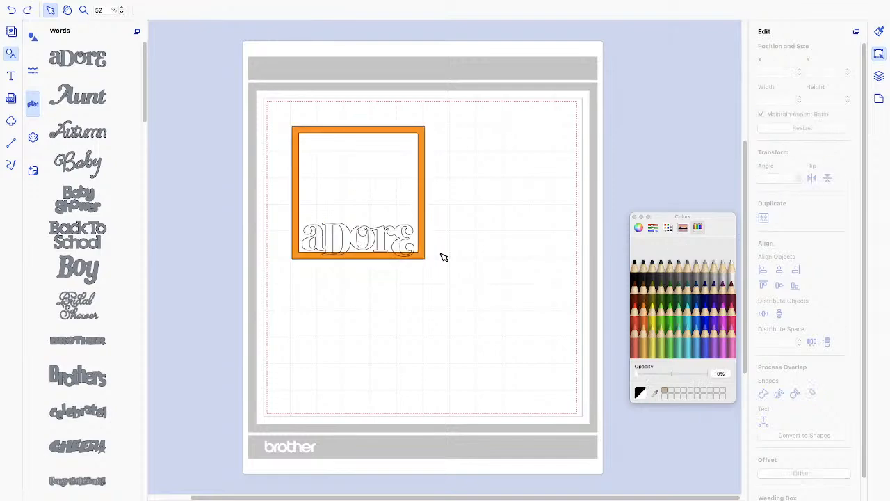
Nudge the "Adore" word slightly lower to a Y position of 4.72 inches, and weld it to the frame.
left_click(402, 245)
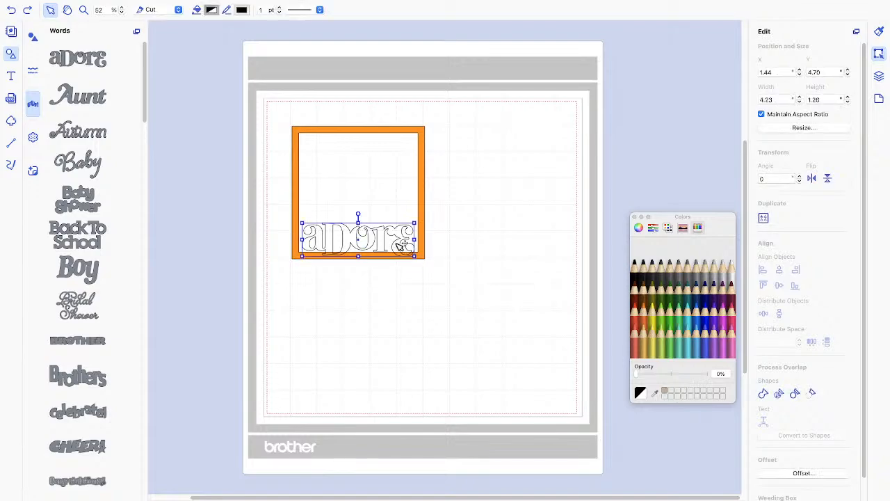
left_click_drag(401, 245, 402, 247)
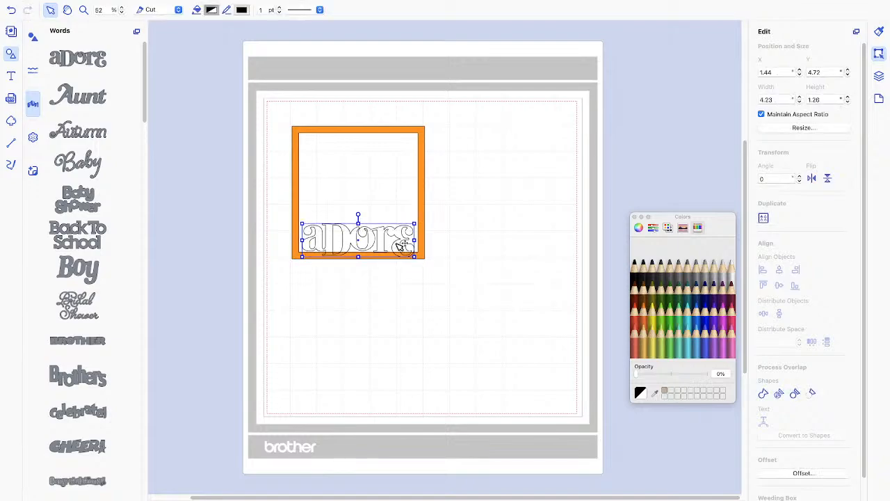
left_click(424, 210, "shift")
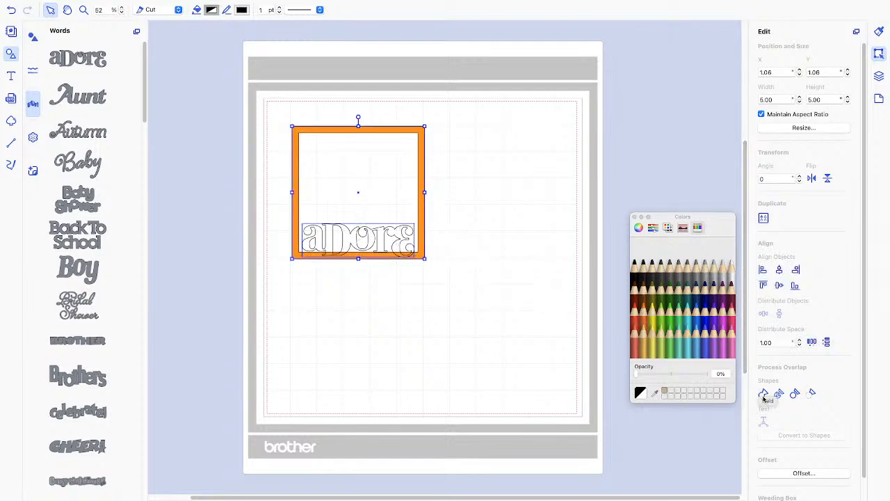
left_click(764, 395)
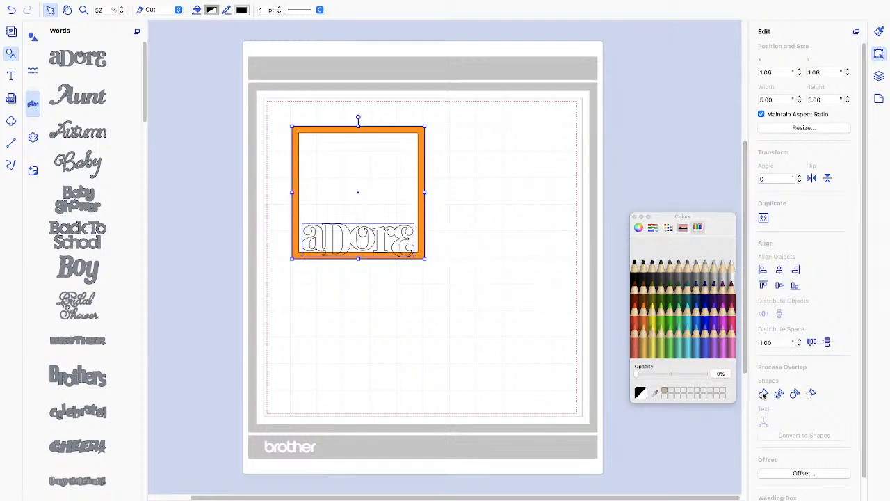
left_click(331, 340)
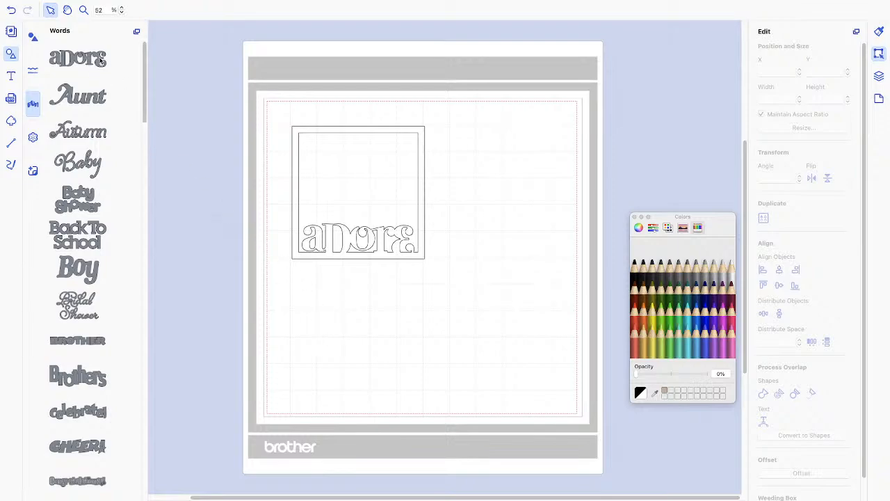
Add a plain square over the welded frame and enlarge it to about 4.79 inches so its edges fall within the frame's border.
left_click(33, 37)
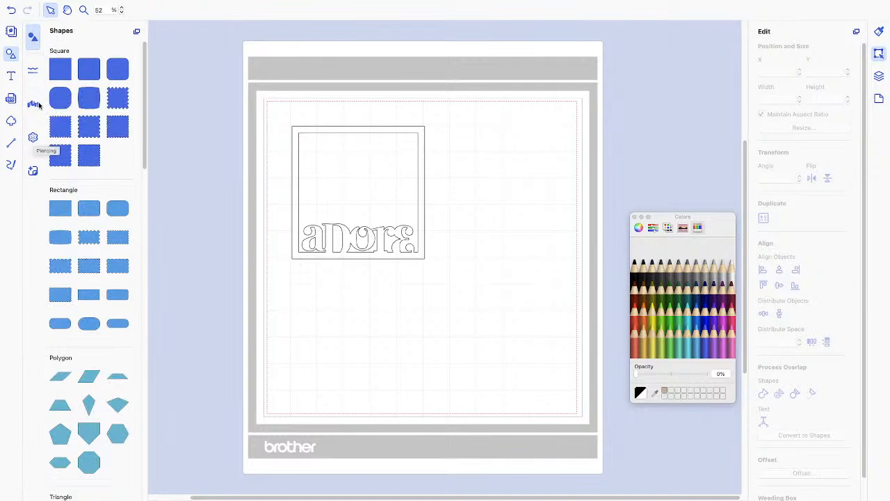
left_click(60, 69)
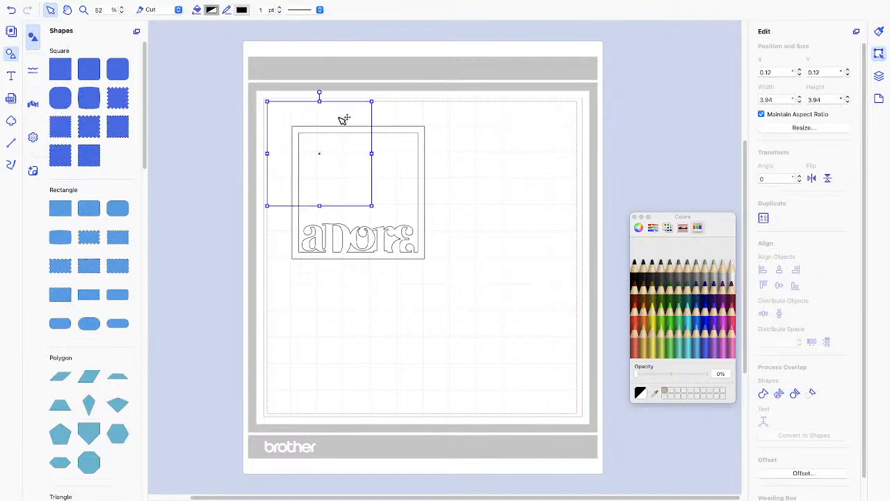
left_click_drag(282, 112, 306, 137)
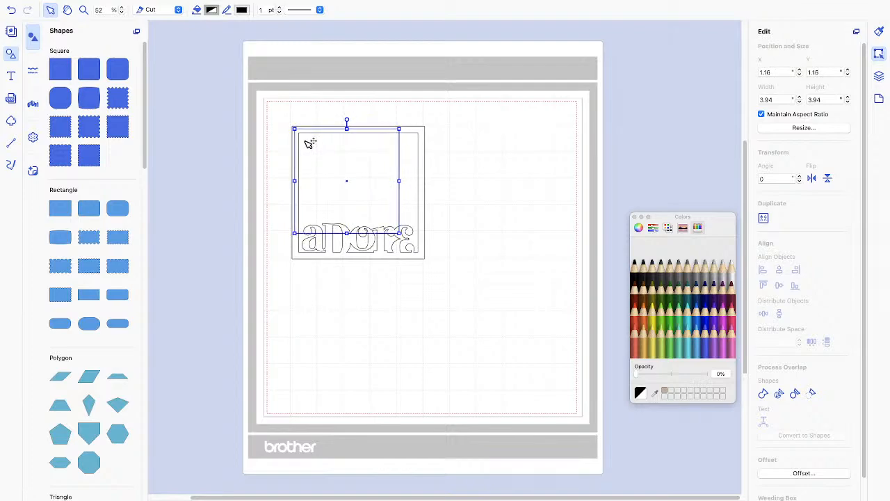
left_click_drag(399, 233, 421, 255)
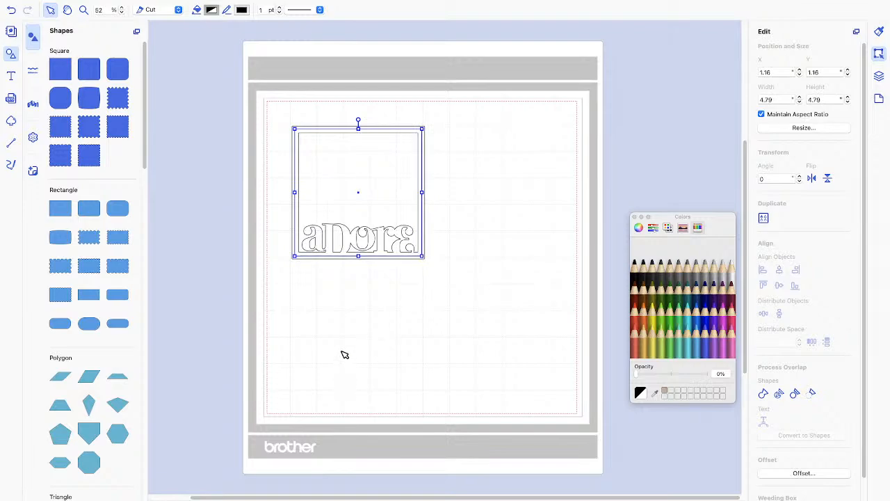
Move the plain square to the mat's upper-right area and the "Adore" frame to the upper-left corner, placing them side by side.
left_click_drag(355, 183, 509, 154)
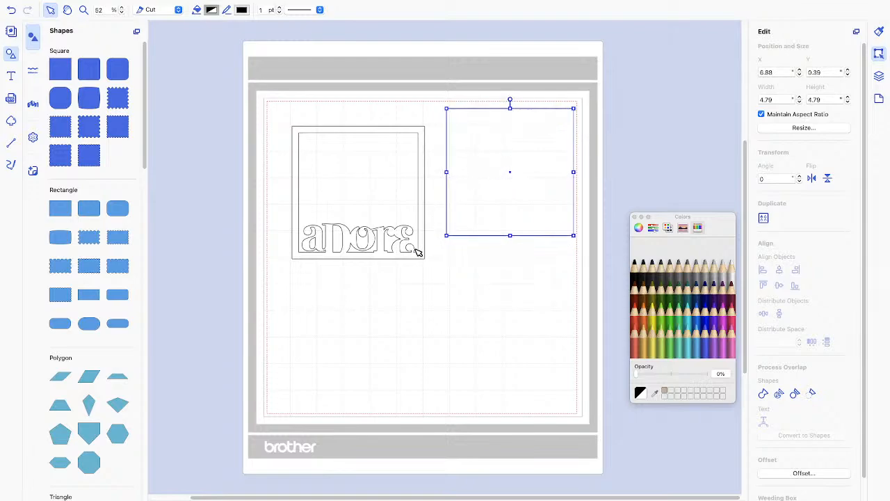
left_click_drag(416, 249, 401, 232)
left_click(434, 277)
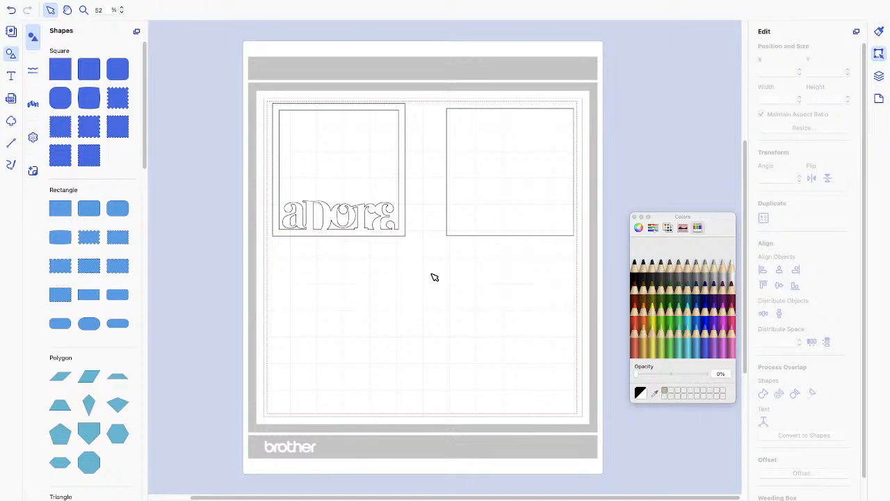